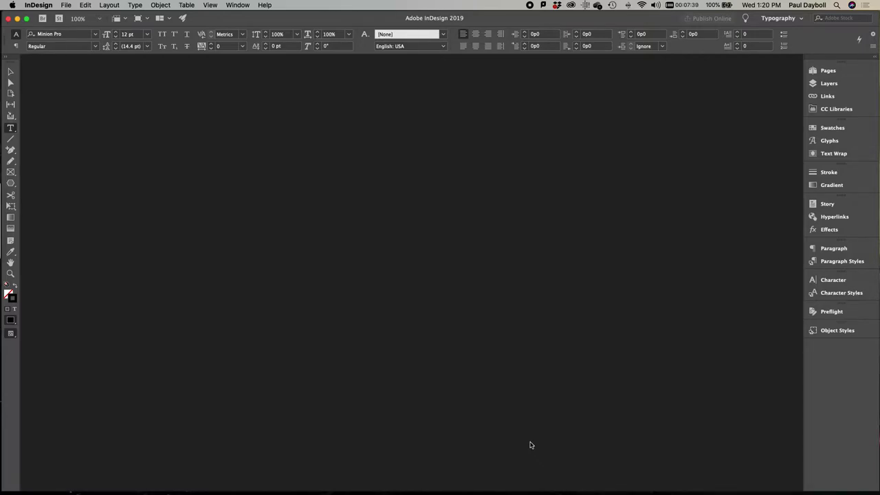
- Start a new Web document sized 1000 × 250 px
click(66, 6)
mouse_move(66, 15)
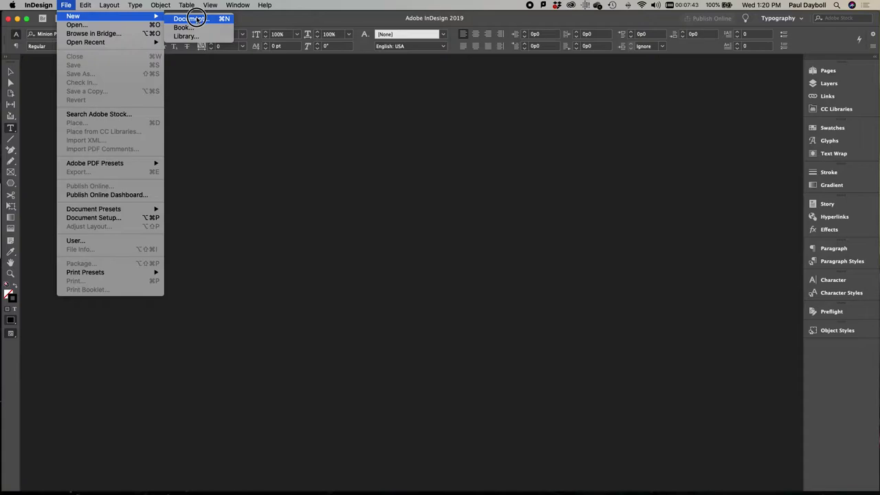
click(198, 19)
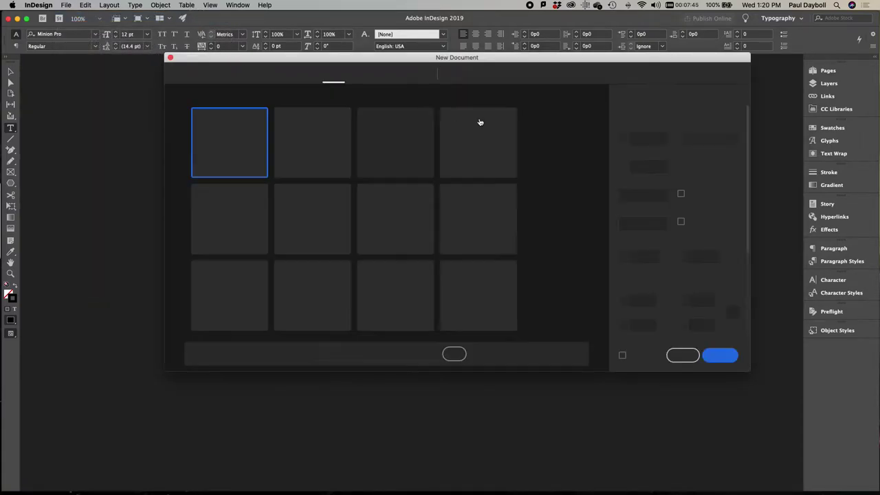
click(528, 74)
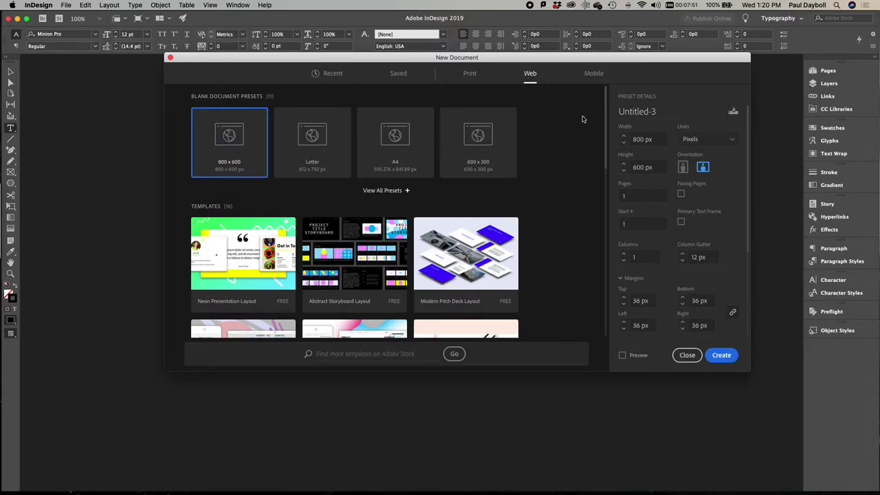
click(644, 139)
click(639, 139)
triple_click(639, 138)
text(1000)
key(Tab)
text(250)
key(Tab)
- Set all margins to 0 px and create the document
click(622, 279)
click(622, 280)
scroll(626, 269, down, 2)
click(631, 240)
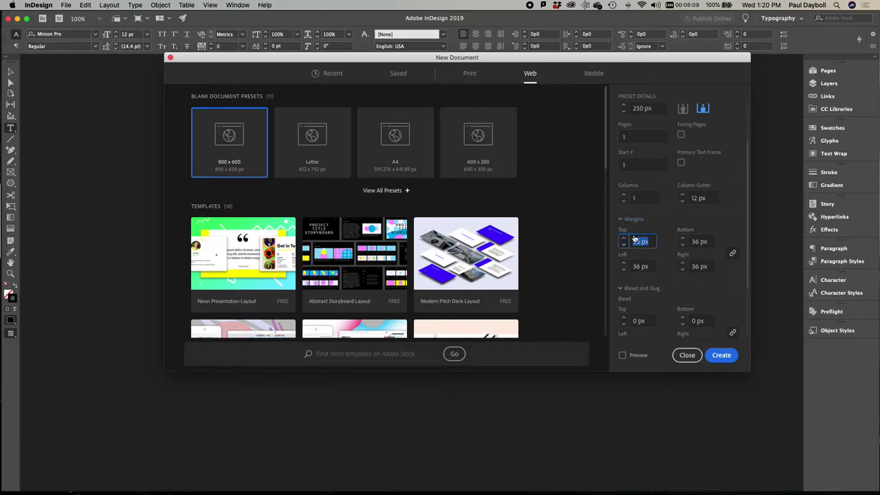
text(0)
key(Tab)
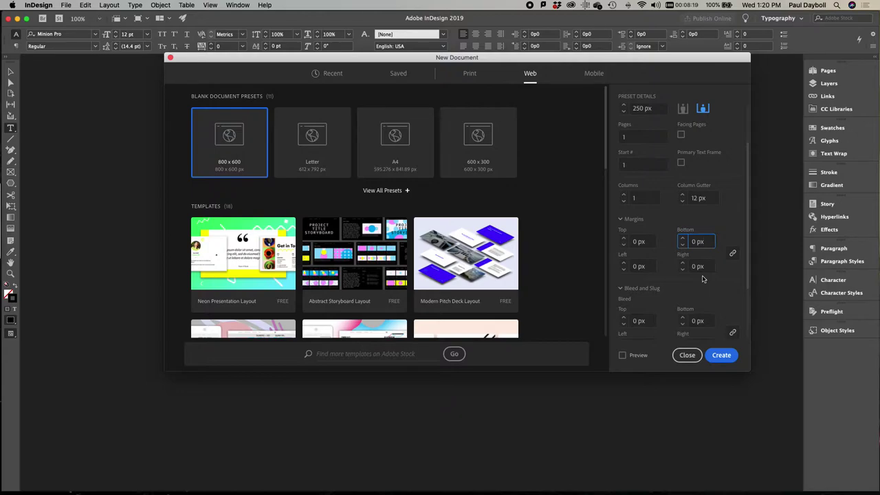
click(720, 355)
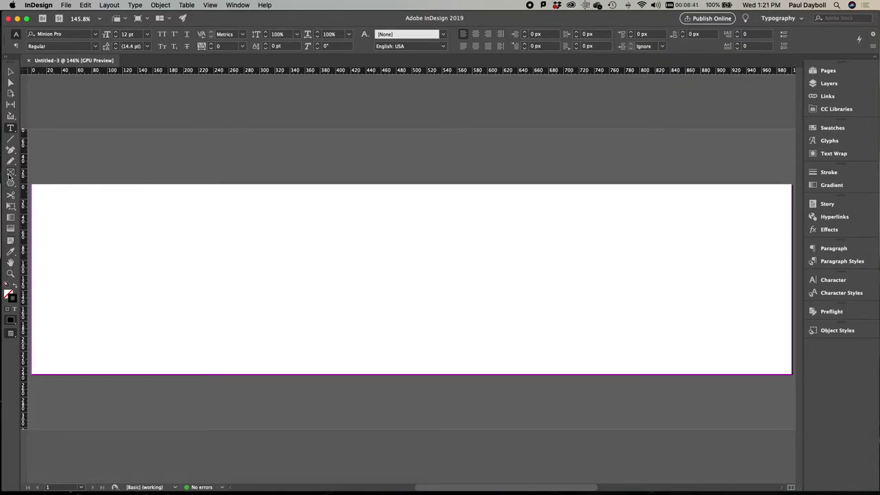
- Draw a text frame near the top-left, type 'Chopping Block', and select that text
drag(69, 196, 394, 290)
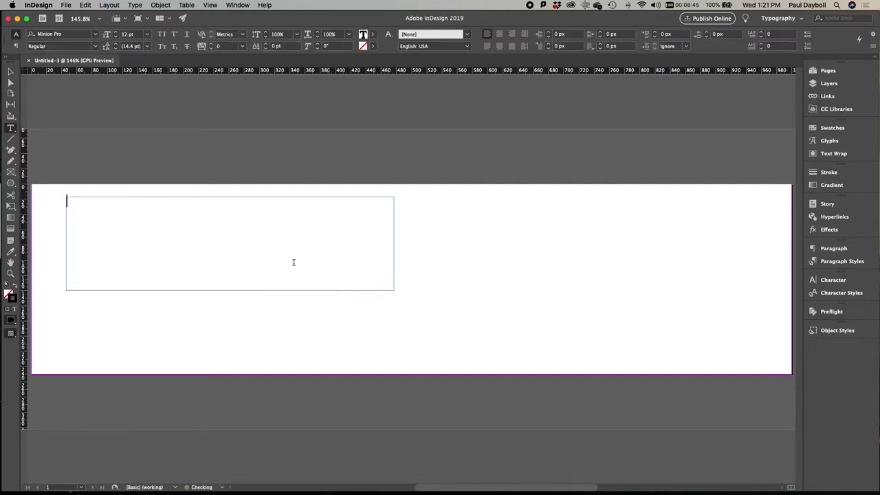
text(Chopping Block)
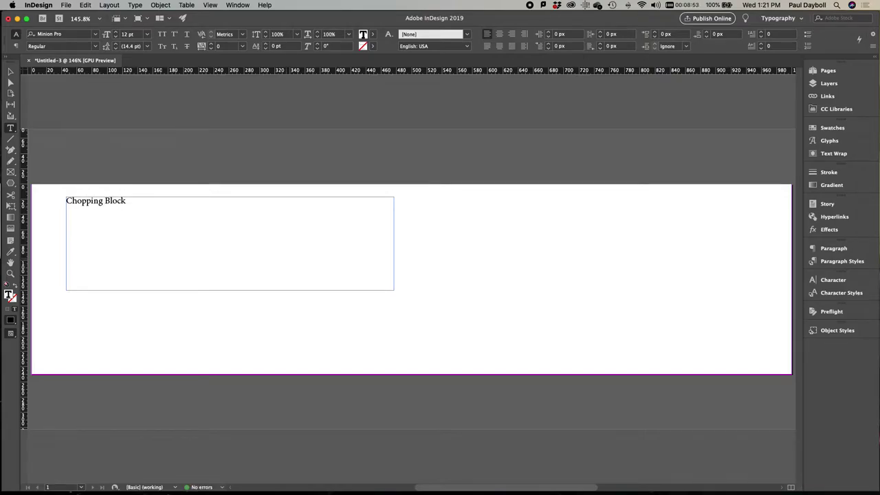
drag(66, 201, 129, 210)
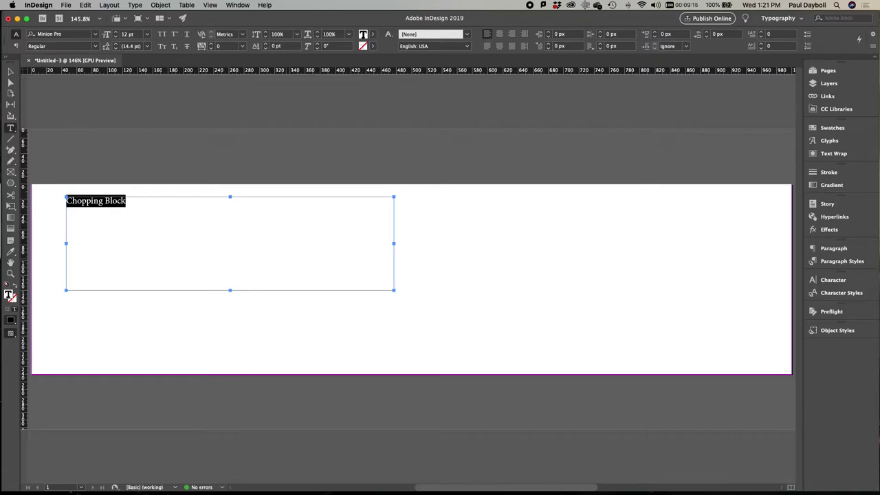
- Enlarge the Chopping Block text to 44 pt with the size shortcuts
key(super+shift+period)
key(super+shift+period)
key(super+shift+period)
key(super+shift+period)
key(super+shift+period)
key(super+shift+period)
key(super+shift+period)
key(super+shift+period)
key(super+shift+period)
key(super+shift+period)
key(super+shift+period)
key(super+shift+period)
key(super+shift+period)
key(super+shift+period)
key(super+shift+period)
key(super+shift+period)
key(super+shift+period)
key(super+shift+period)
key(super+shift+period)
key(super+shift+comma)
key(super+shift+comma)
key(super+shift+comma)
key(super+shift+comma)
key(super+shift+comma)
key(super+shift+comma)
key(super+shift+comma)
key(super+shift+comma)
key(super+shift+comma)
key(super+shift+comma)
key(super+shift+period)
key(super+shift+period)
key(super+shift+period)
key(super+shift+period)
key(super+shift+period)
key(super+shift+period)
key(super+shift+period)
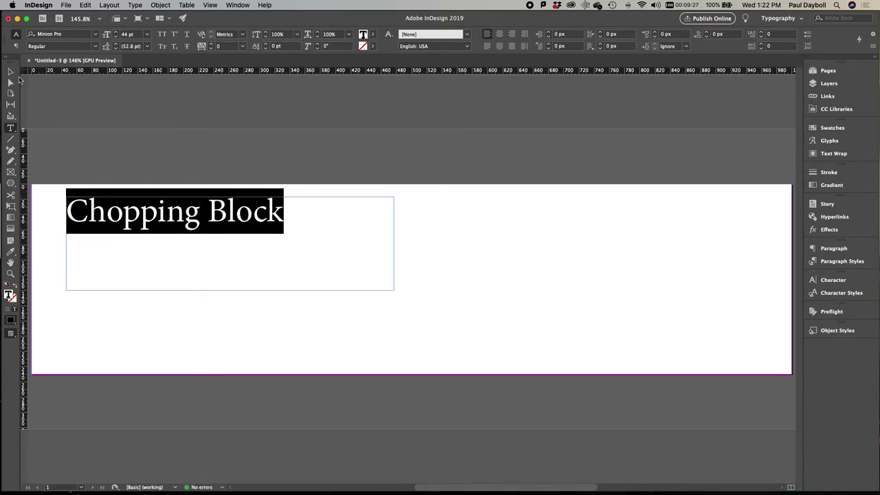
click(10, 72)
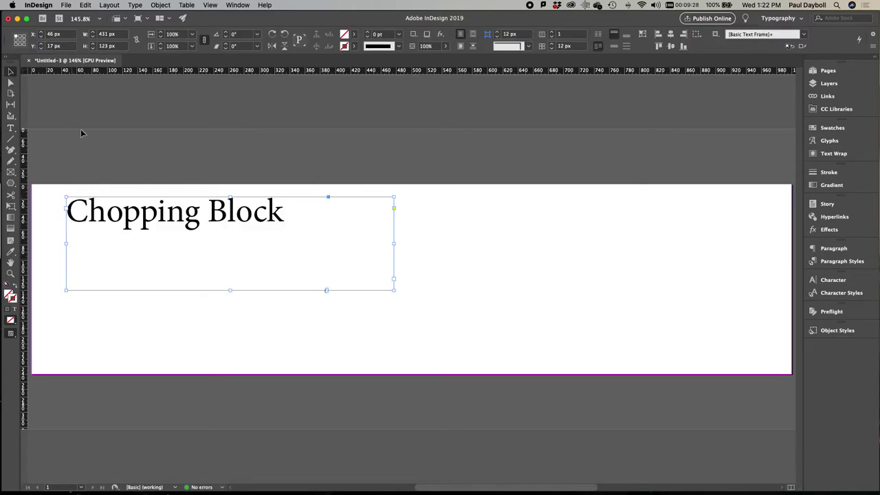
double_click(158, 228)
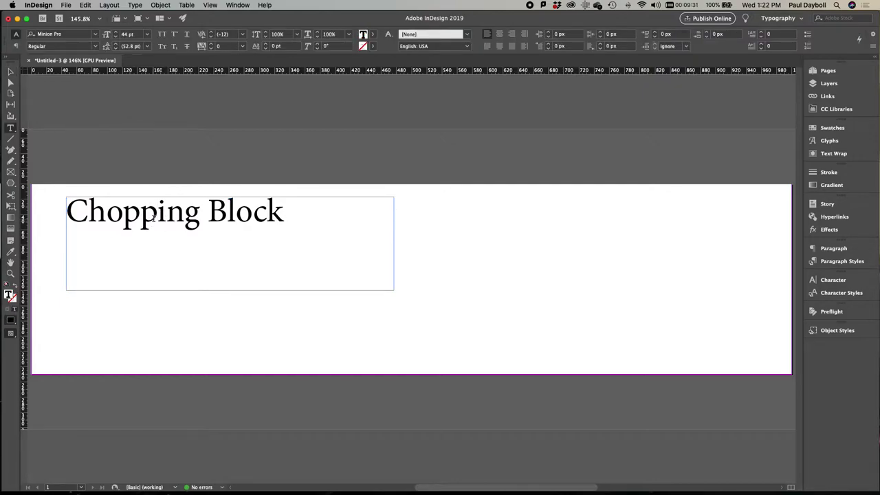
drag(298, 213, 62, 198)
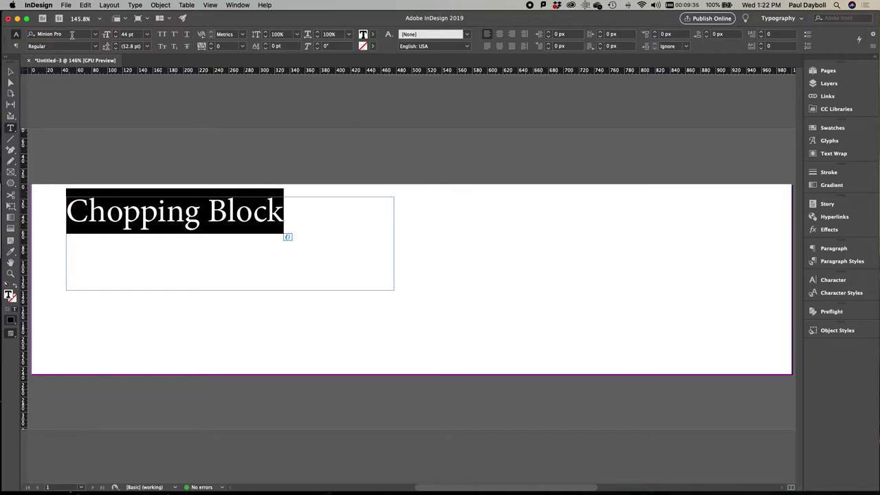
click(35, 35)
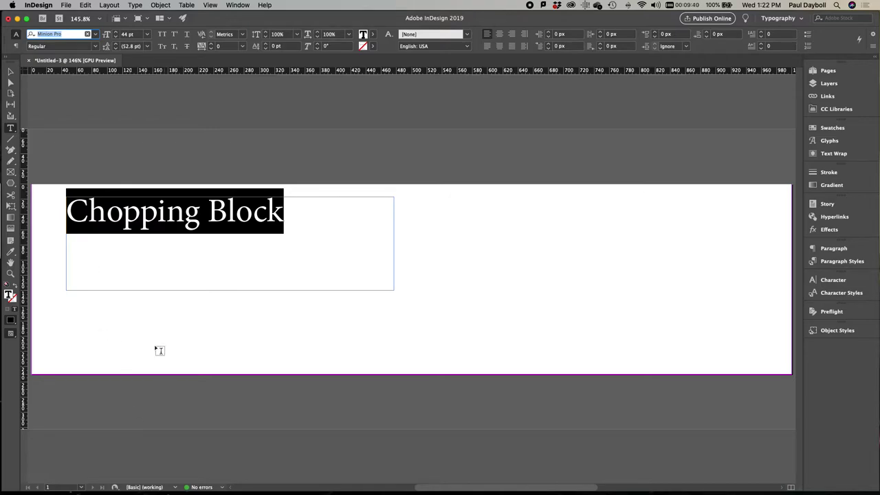
- Move the text frame to the page's right side and reselect its text
click(10, 71)
drag(115, 211, 511, 205)
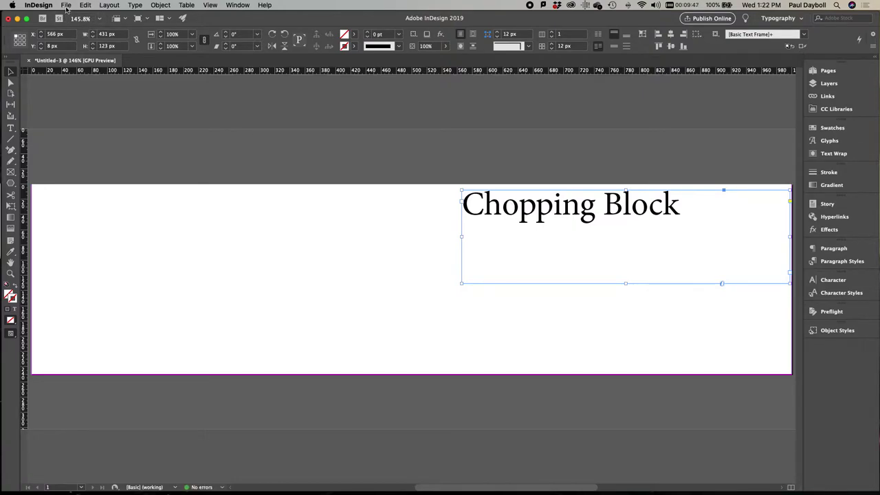
double_click(551, 210)
triple_click(545, 206)
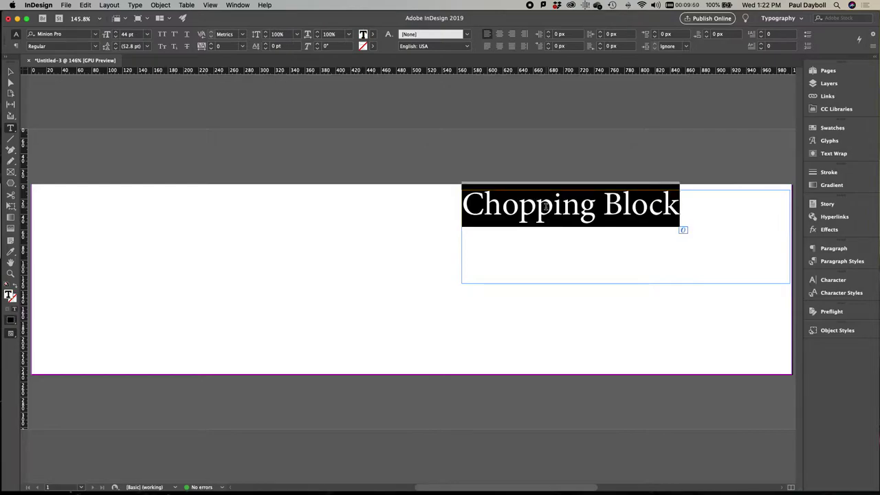
- Set the headline in Motter Corpus Std with All Caps
click(94, 34)
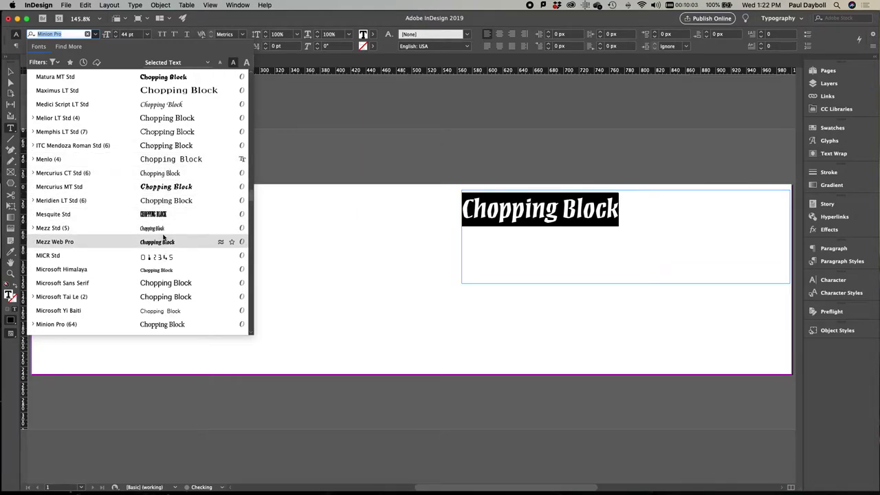
scroll(165, 285, down, 8)
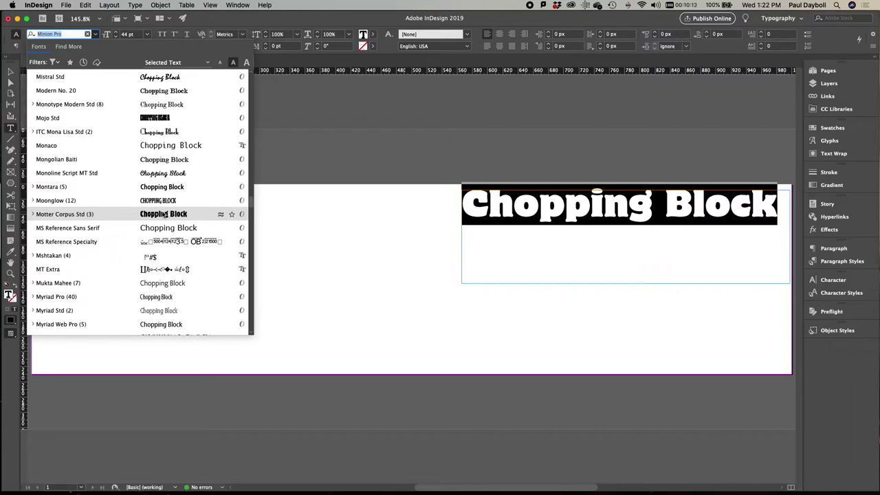
click(165, 214)
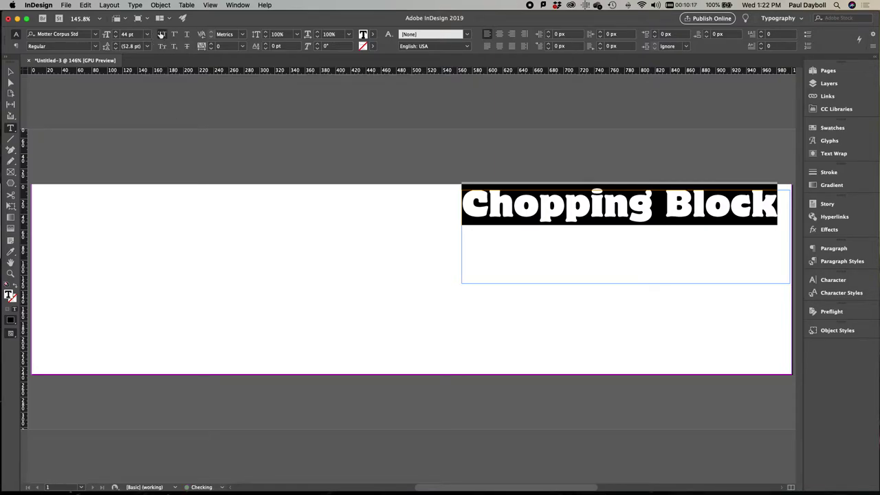
click(161, 34)
- Move the headline frame to the top-left and widen it so the text fits one line
click(11, 72)
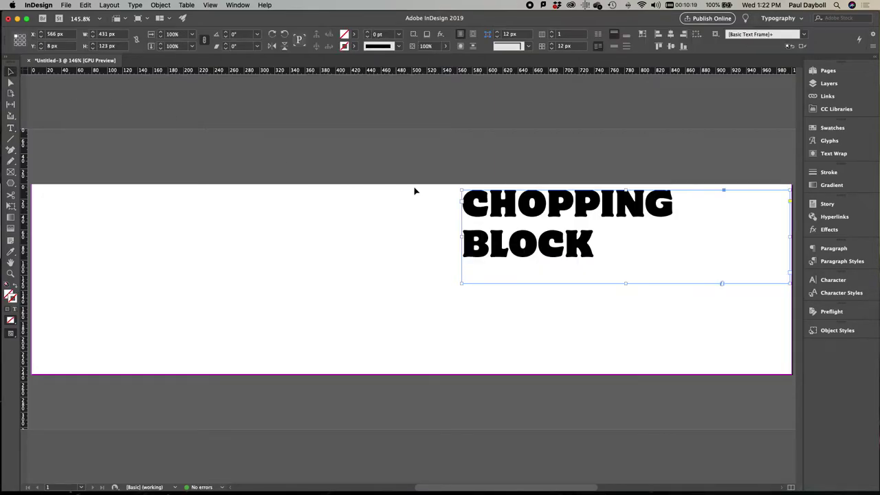
drag(472, 204, 21, 207)
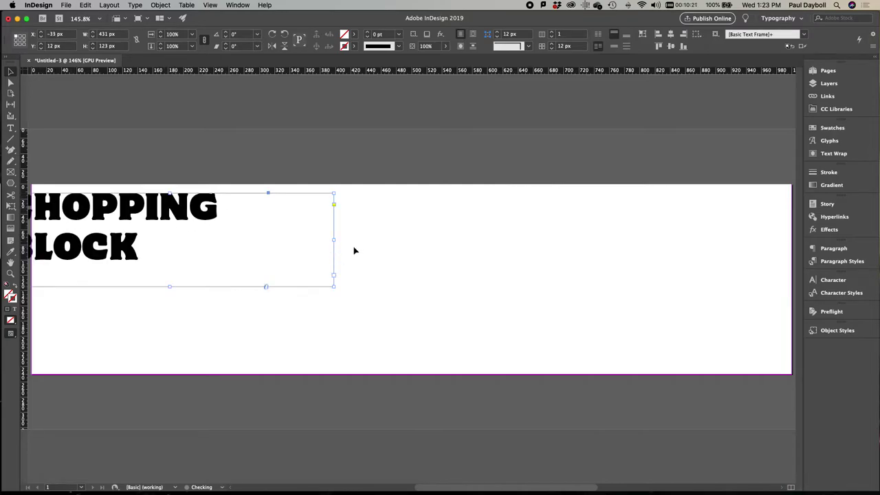
drag(334, 240, 471, 238)
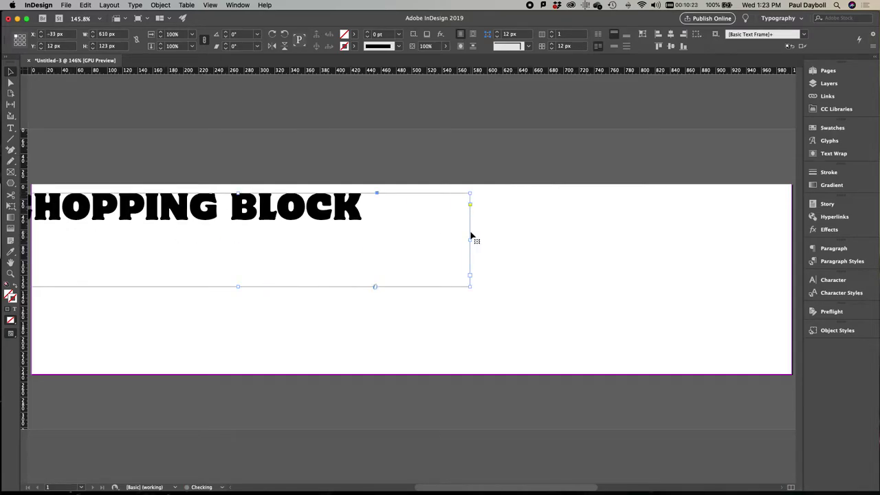
drag(326, 211, 363, 217)
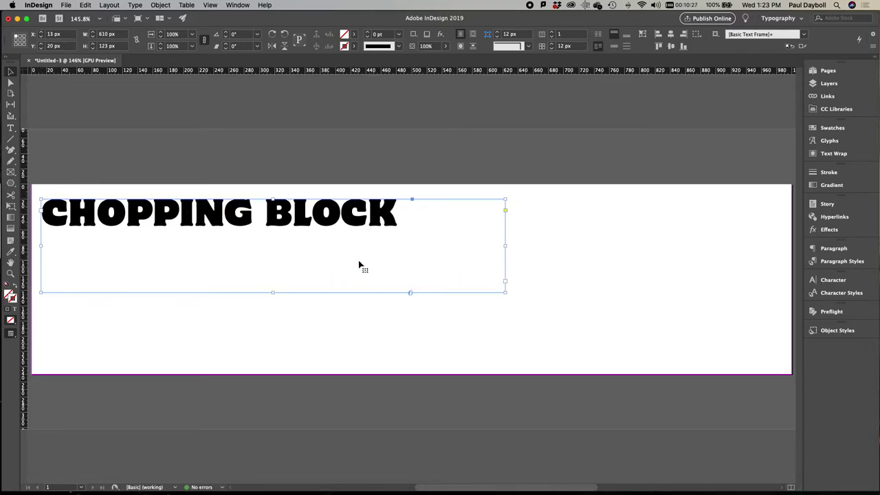
- Fit the headline frame to its content, about 467.5 × 34.6 px
right_click(385, 219)
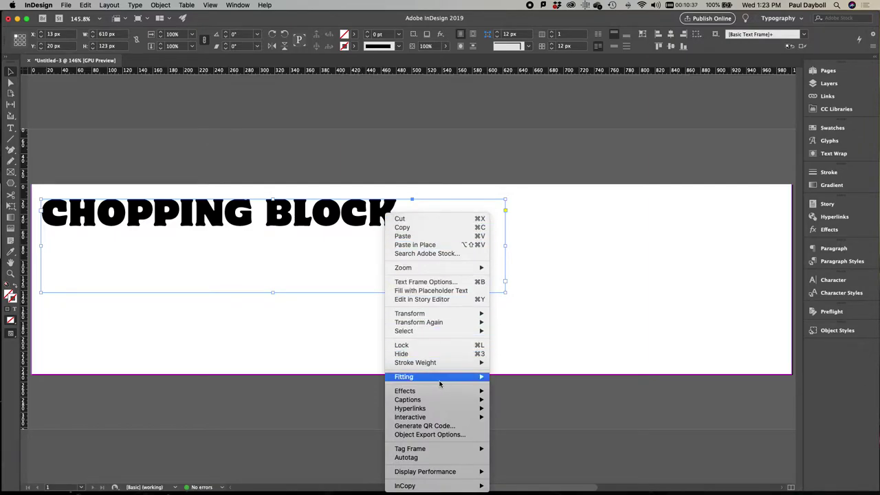
mouse_move(438, 377)
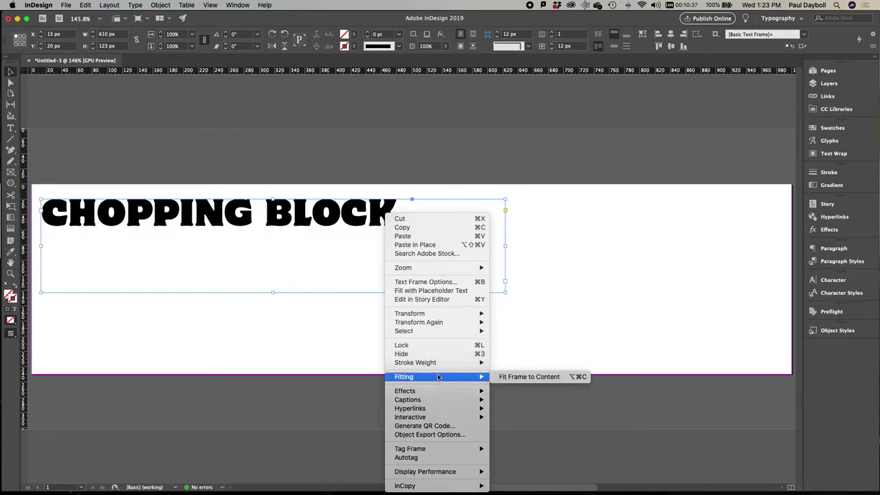
click(525, 377)
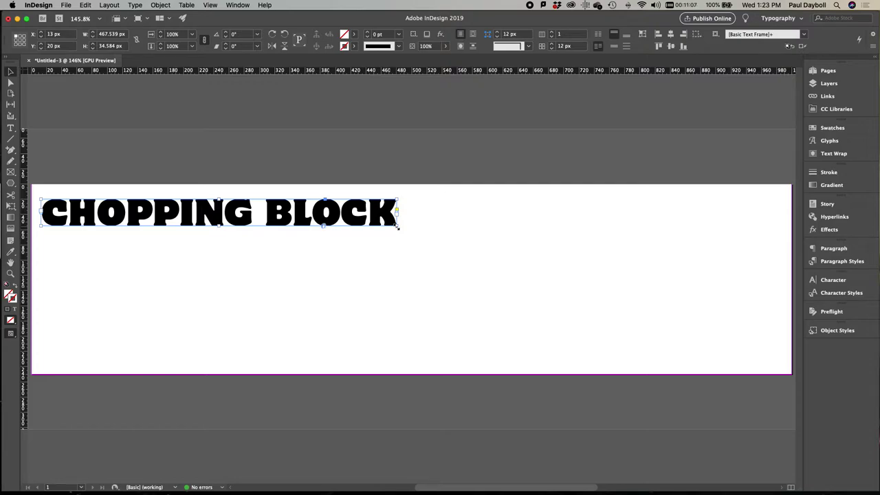
- Scale the headline frame up so CHOPPING BLOCK spans most of the page
mouse_move(396, 226)
mouse_down()
mouse_move(432, 245)
mouse_move(395, 235)
mouse_up()
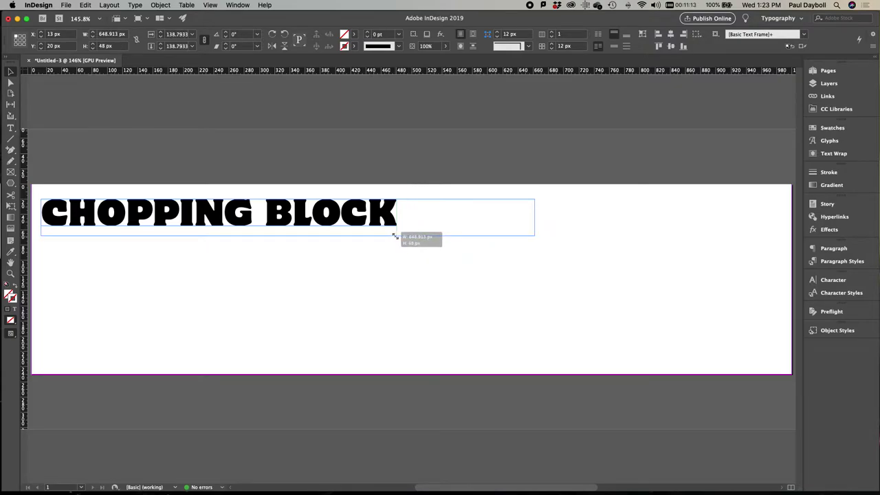
drag(394, 236, 397, 237)
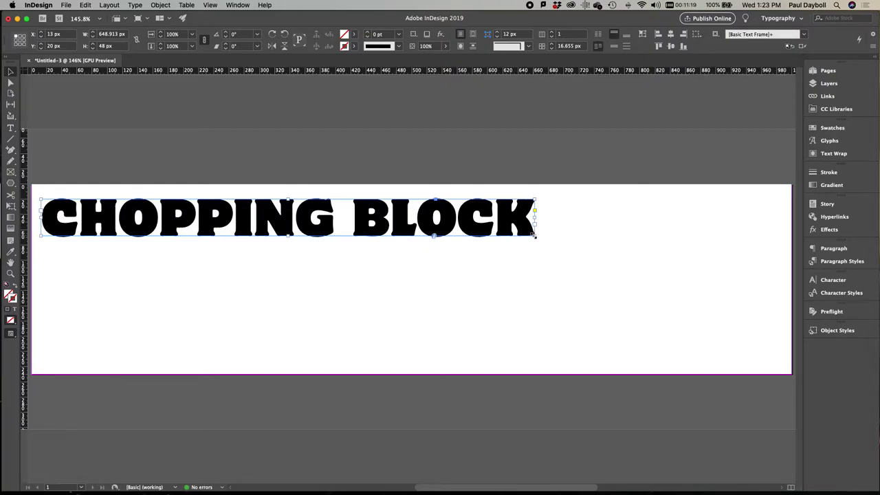
mouse_move(535, 236)
mouse_down()
mouse_move(678, 247)
mouse_move(525, 241)
mouse_up()
drag(536, 236, 560, 305)
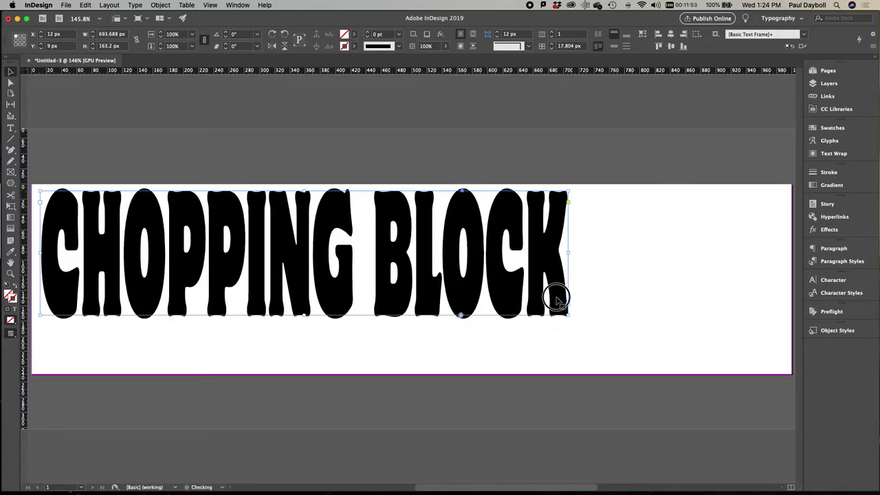
- Select the headline text and set its tracking to -10
triple_click(557, 297)
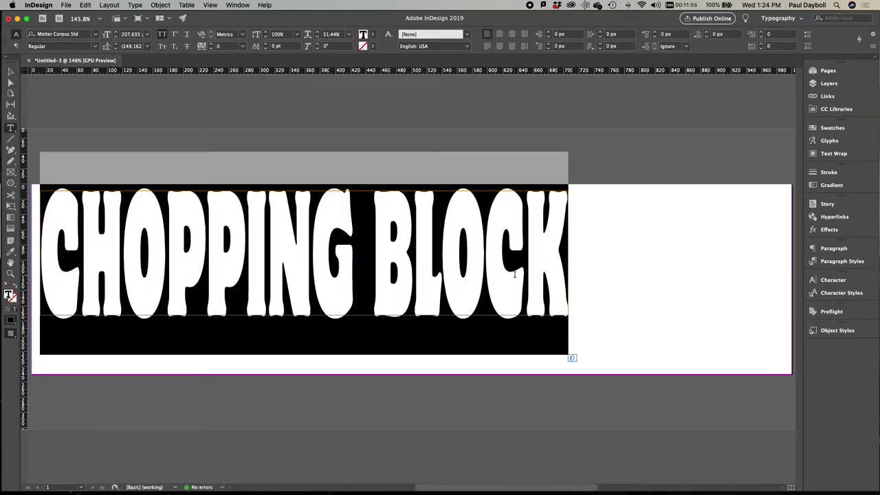
triple_click(288, 198)
click(212, 49)
click(212, 49)
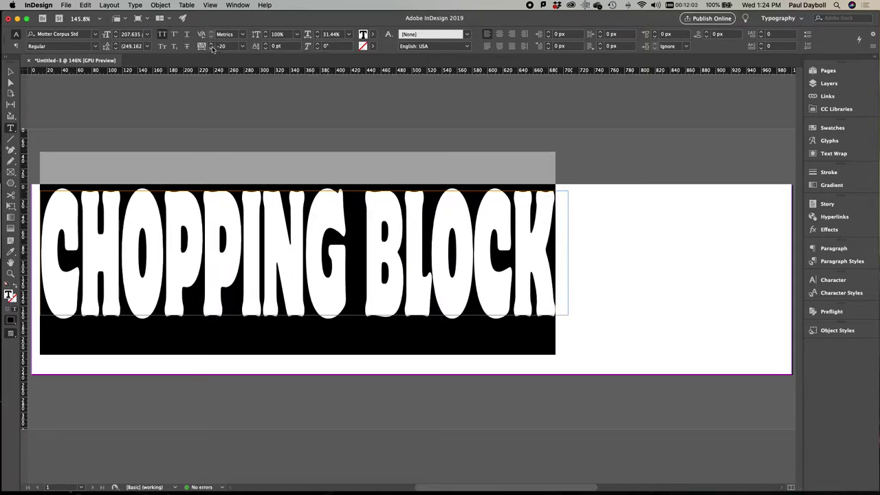
click(211, 44)
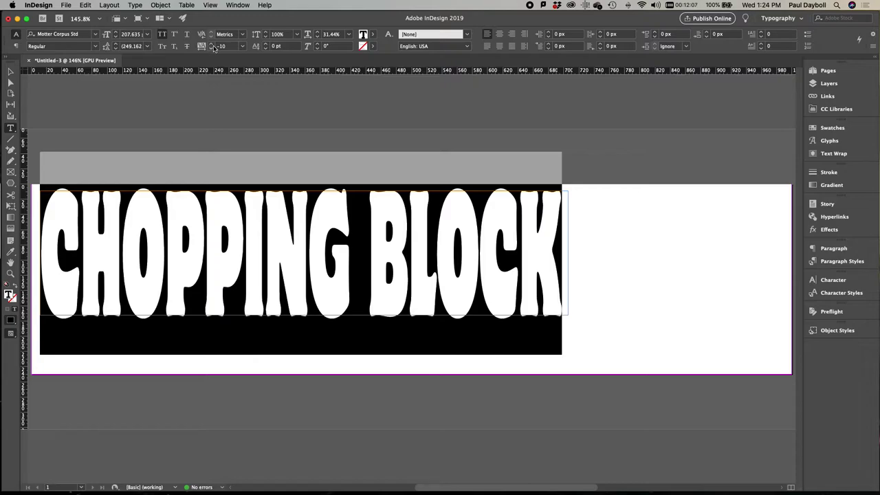
- Deselect the headline and draw a new text frame below it
click(589, 222)
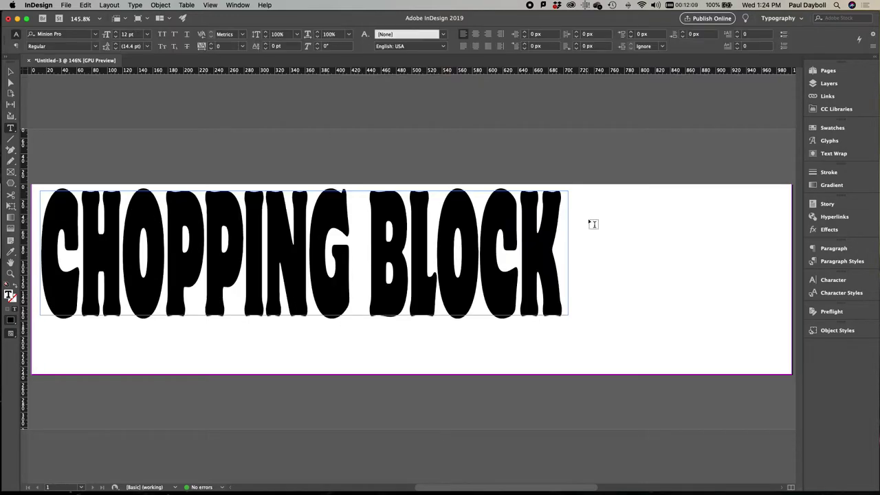
click(12, 72)
click(11, 128)
drag(55, 331, 569, 365)
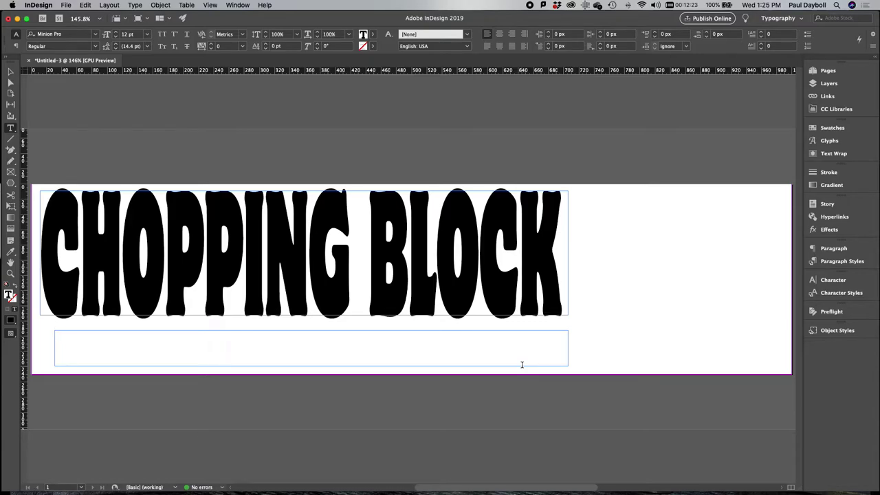
- Type 'Grill House & Bar' and enlarge it to 34 pt
text(C)
key(BackSpace)
text(Grill )
text(House and)
key(BackSpace)
key(BackSpace)
key(BackSpace)
key(BackSpace)
text(& Bar)
key(super+a)
key(super+shift+period)
key(super+shift+period)
key(super+shift+period)
key(super+shift+period)
key(super+shift+period)
key(super+shift+period)
key(super+shift+period)
key(super+shift+period)
key(super+shift+period)
key(super+shift+period)
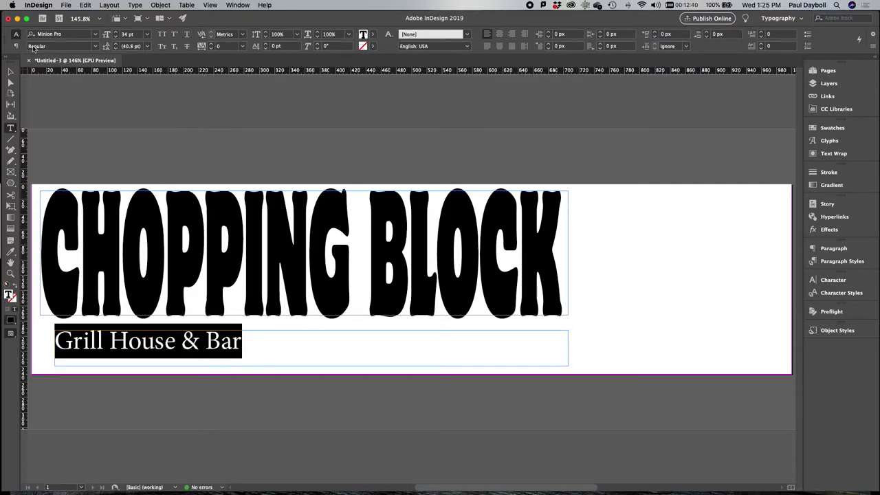
- Set Grill House & Bar in Myriad Pro Bold and shrink its frame toward the text
click(96, 35)
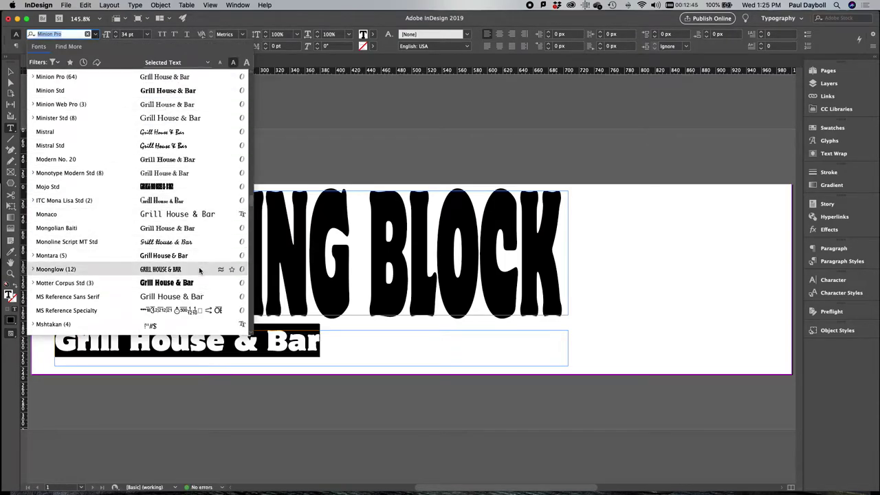
scroll(200, 270, down, 5)
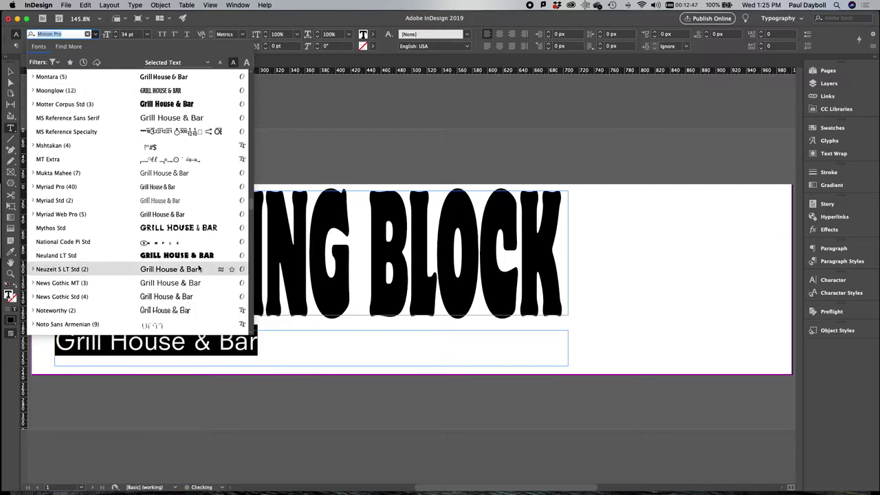
click(176, 187)
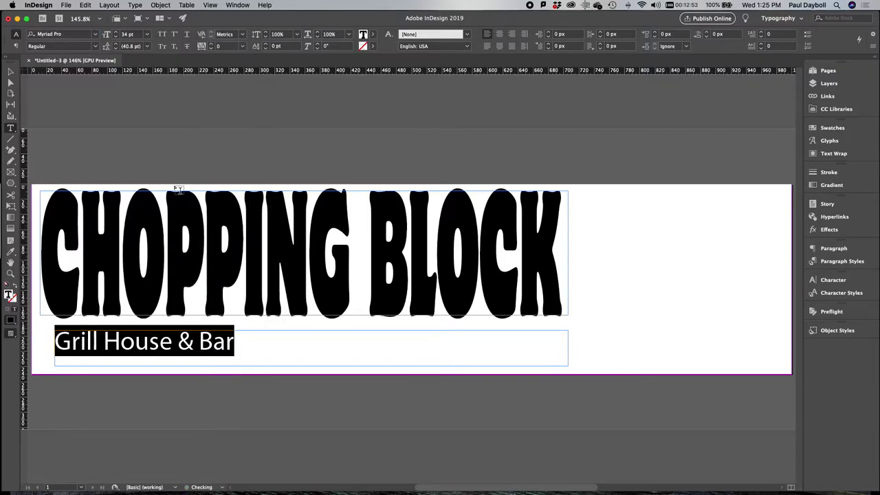
click(96, 46)
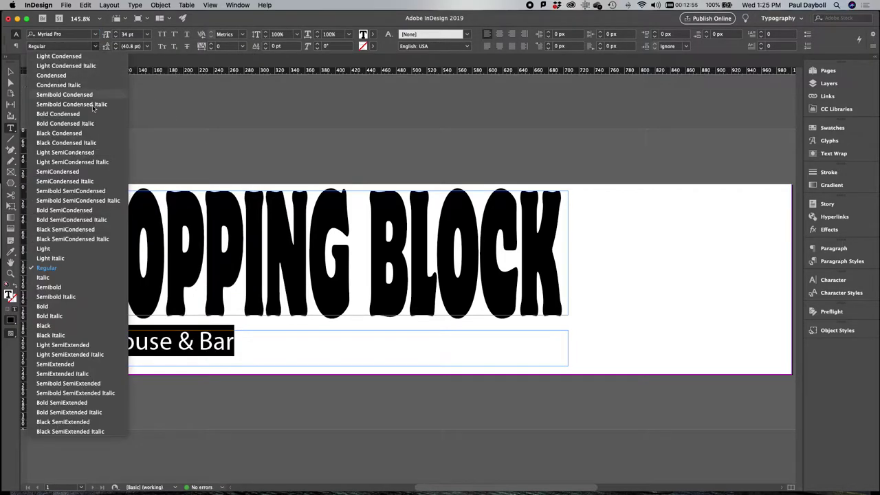
click(100, 308)
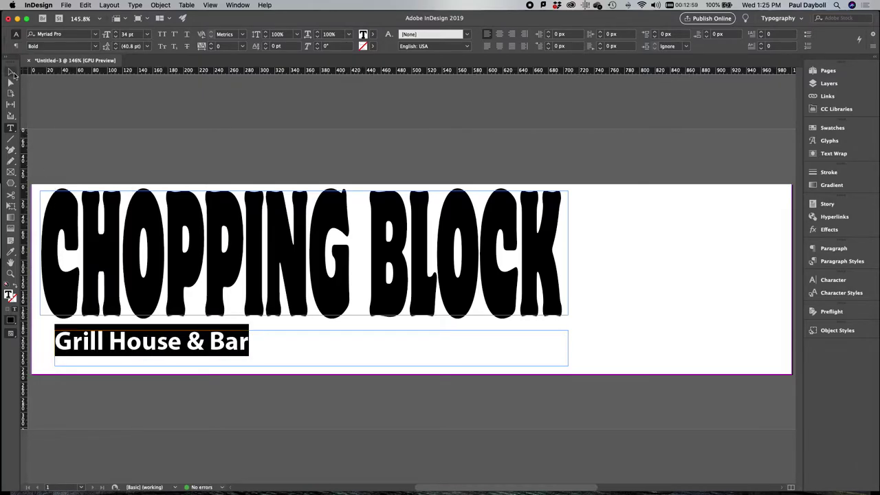
click(10, 71)
drag(568, 365, 253, 354)
- Fit the Grill House & Bar frame to its content and scale the text larger
right_click(240, 350)
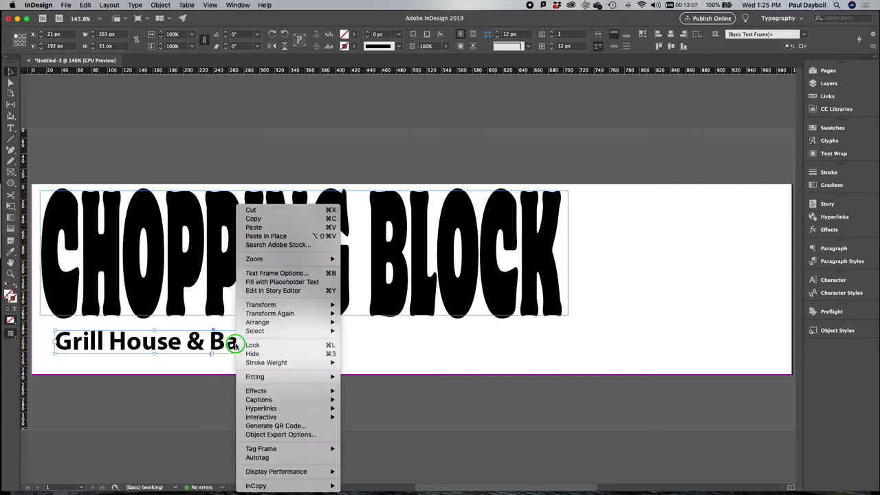
mouse_move(331, 377)
click(375, 377)
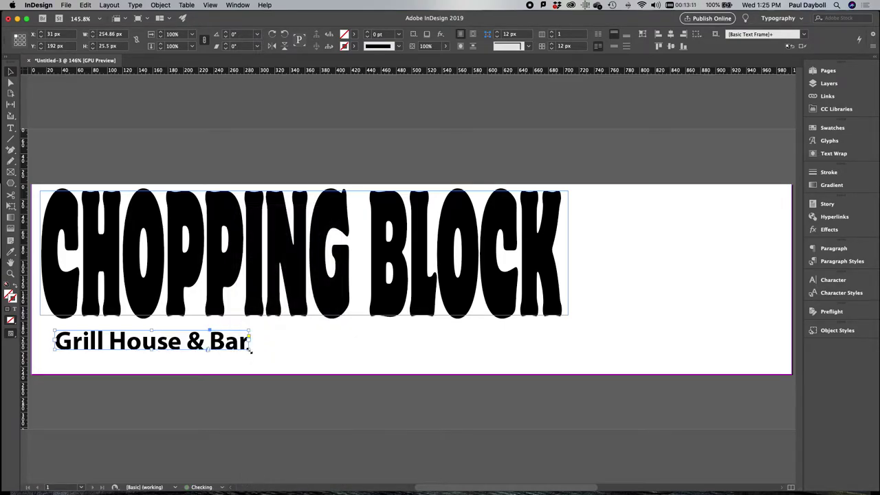
click(249, 348)
drag(249, 348, 494, 353)
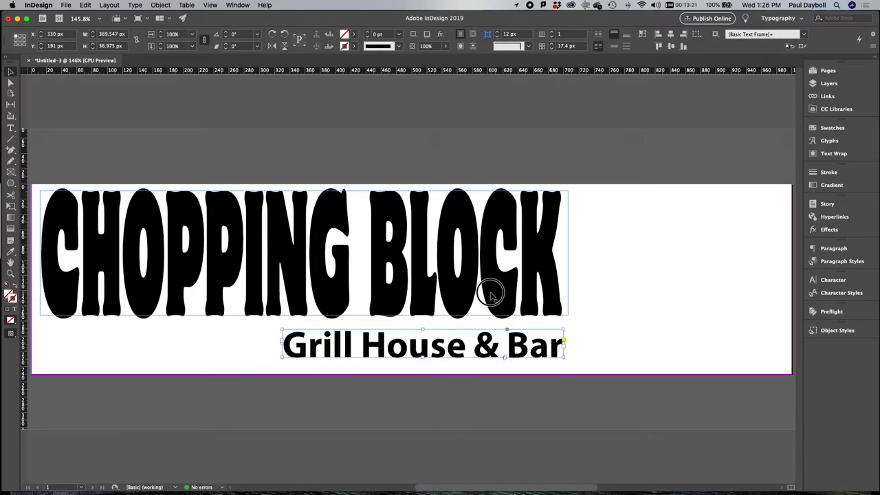
- Rescale CHOPPING BLOCK to about 591 × 160 px and tuck the tagline under its right end
drag(491, 294, 493, 305)
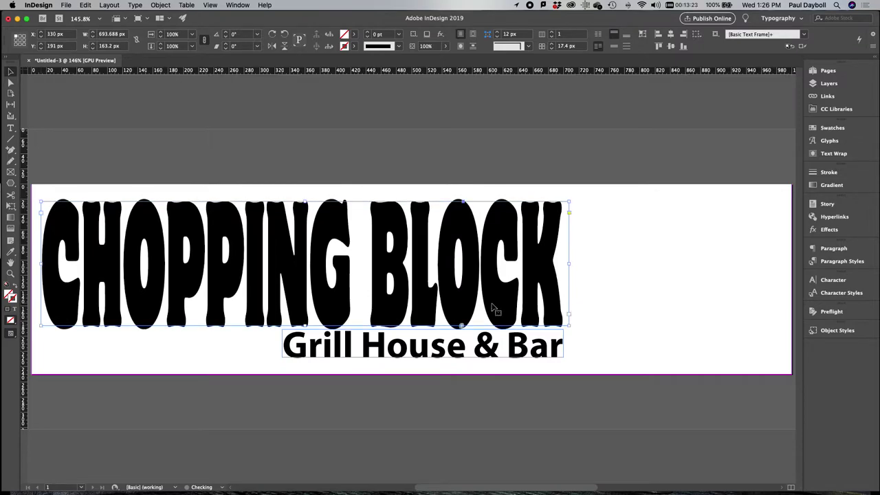
drag(509, 349, 506, 350)
click(492, 282)
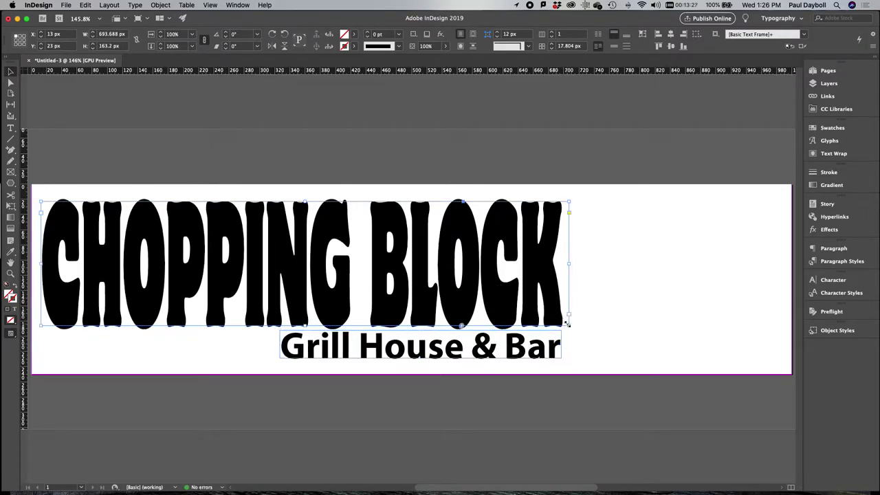
drag(567, 324, 494, 309)
drag(501, 349, 433, 352)
click(491, 306)
drag(491, 306, 490, 323)
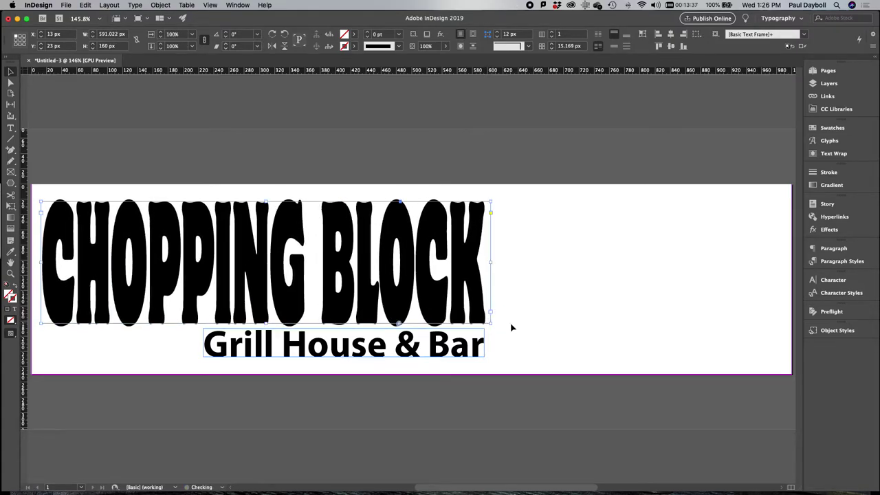
click(531, 325)
click(456, 346)
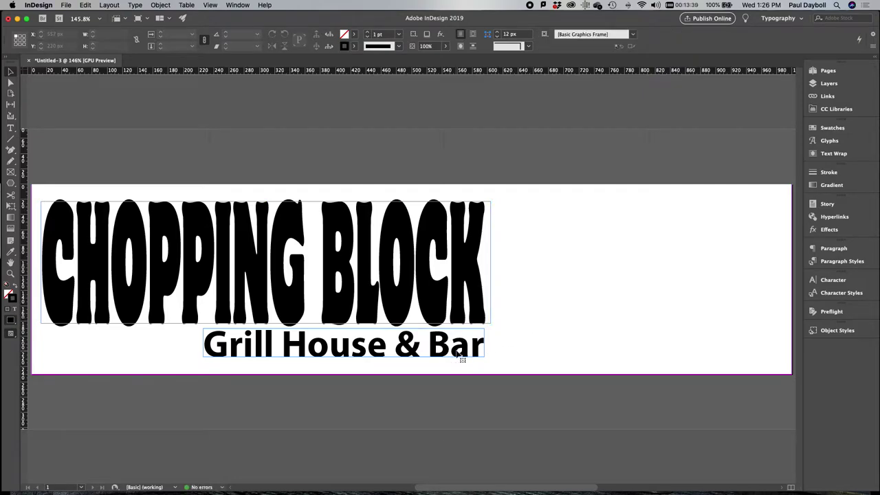
click(541, 337)
key(t)
click(436, 263)
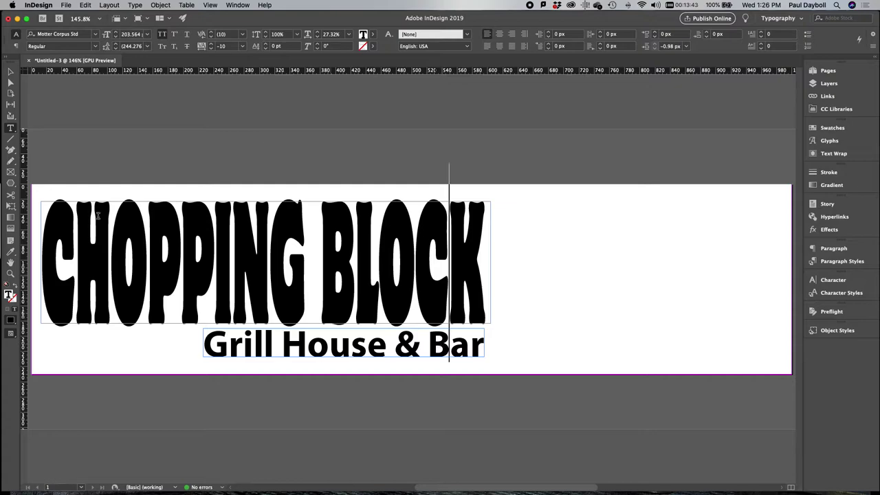
click(88, 246)
key(super+a)
click(88, 245)
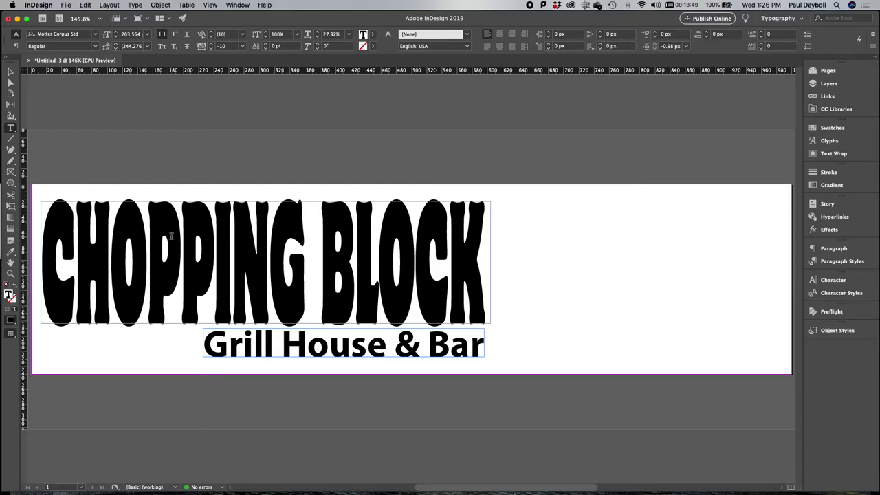
key(super+a)
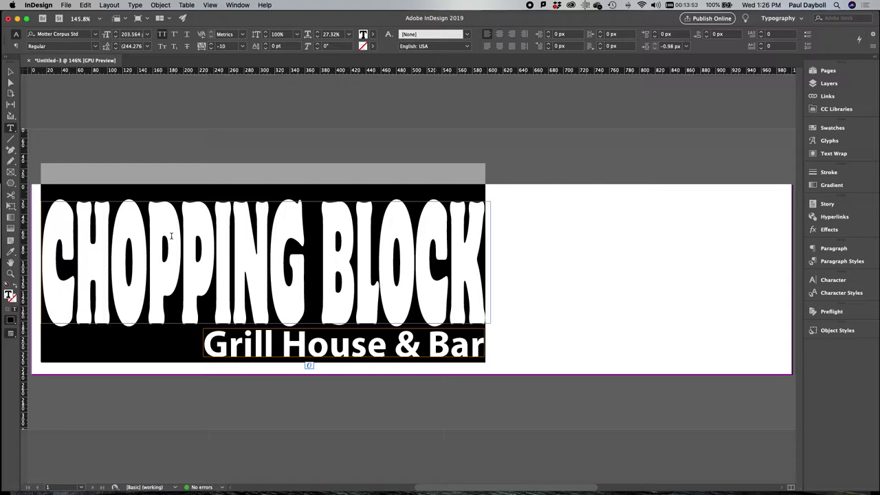
click(225, 228)
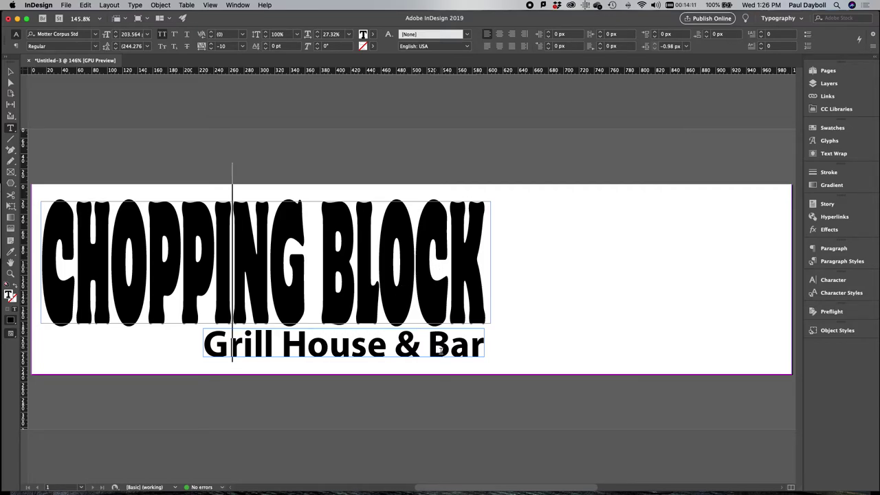
double_click(339, 248)
triple_click(339, 248)
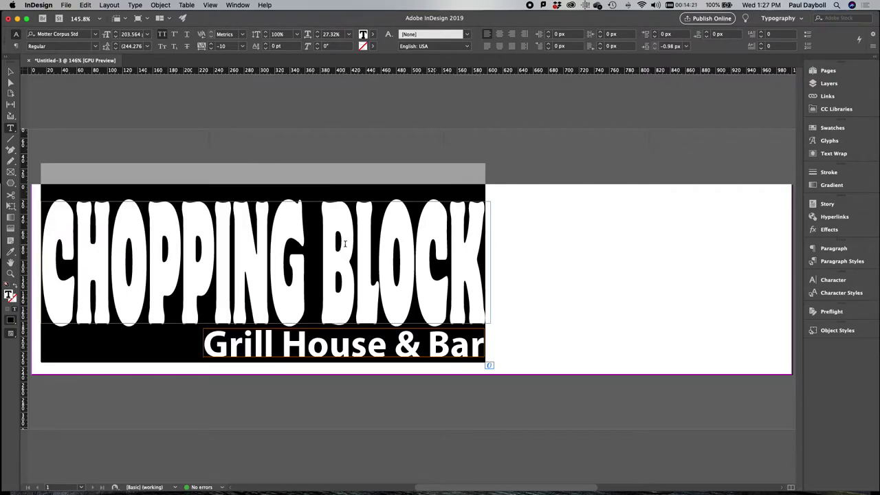
click(160, 5)
- Convert the CHOPPING BLOCK headline to outlines with Type > Create Outlines
click(160, 5)
click(160, 5)
mouse_move(137, 3)
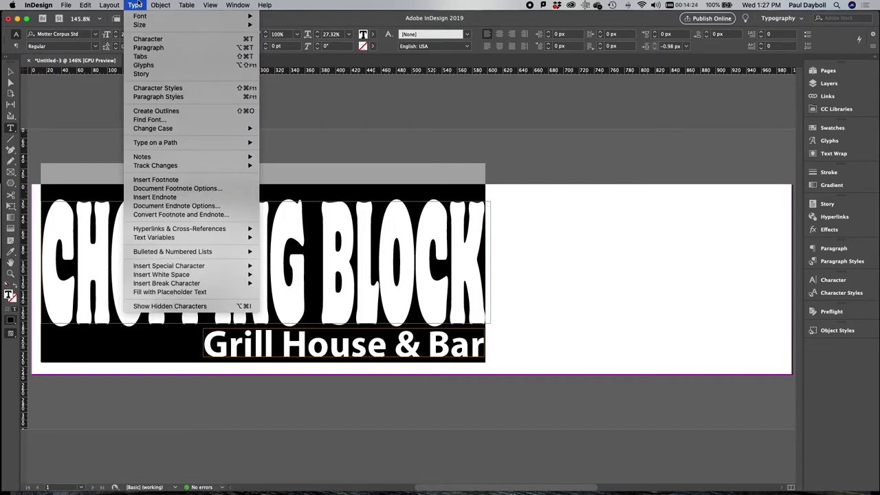
click(170, 113)
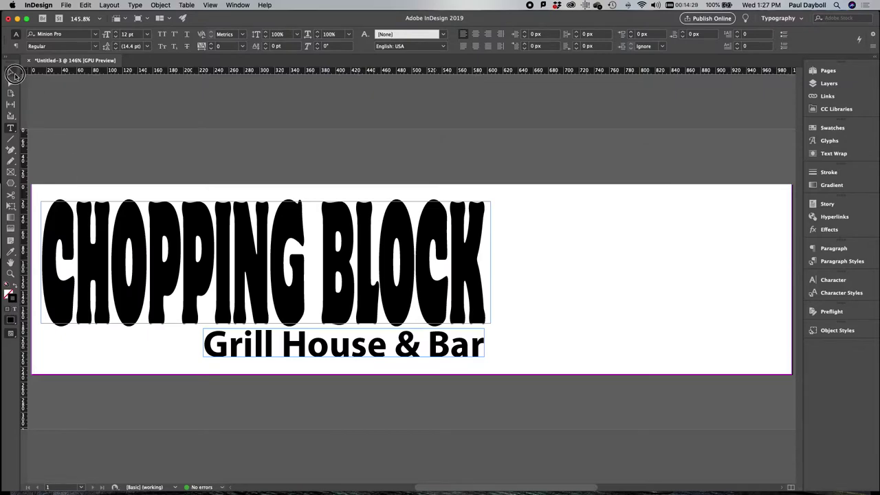
click(134, 5)
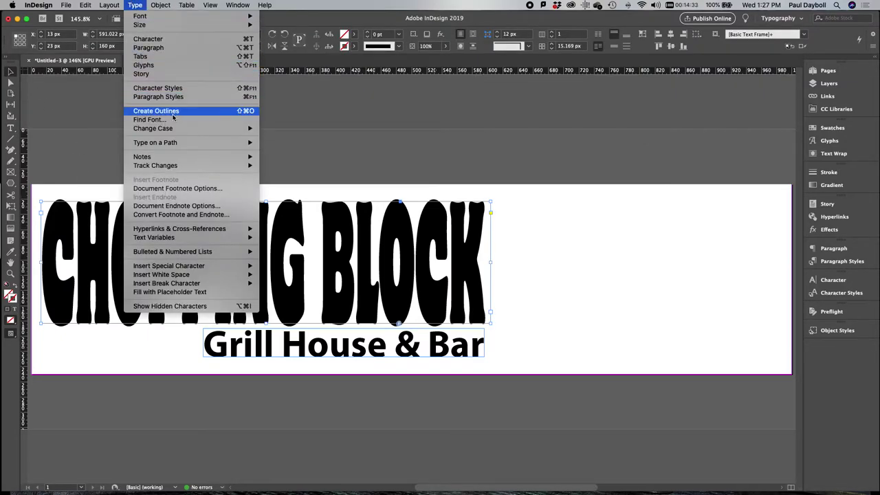
click(173, 115)
- Reselect the CHOPPING BLOCK outlines and switch to the Direct Selection tool
click(520, 257)
click(480, 237)
click(10, 81)
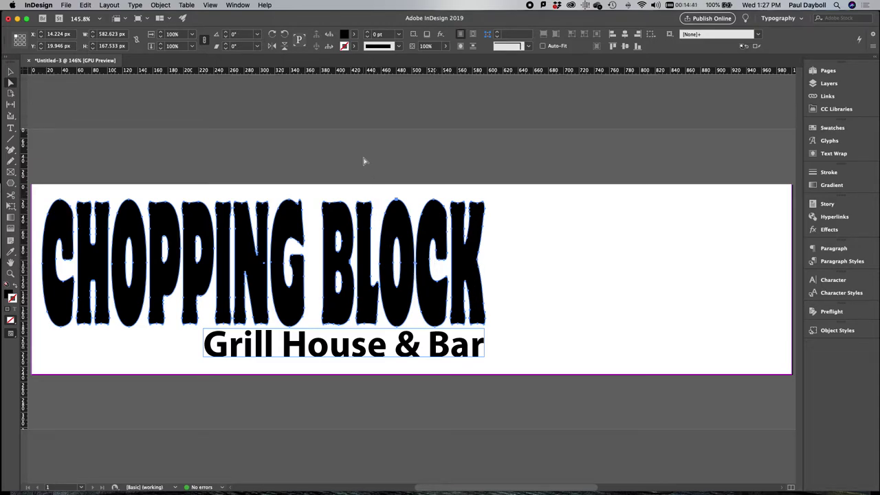
- Place 378427-flames-1280x720.jpg from the Desktop into the selected CHOPPING BLOCK letter outlines
click(70, 4)
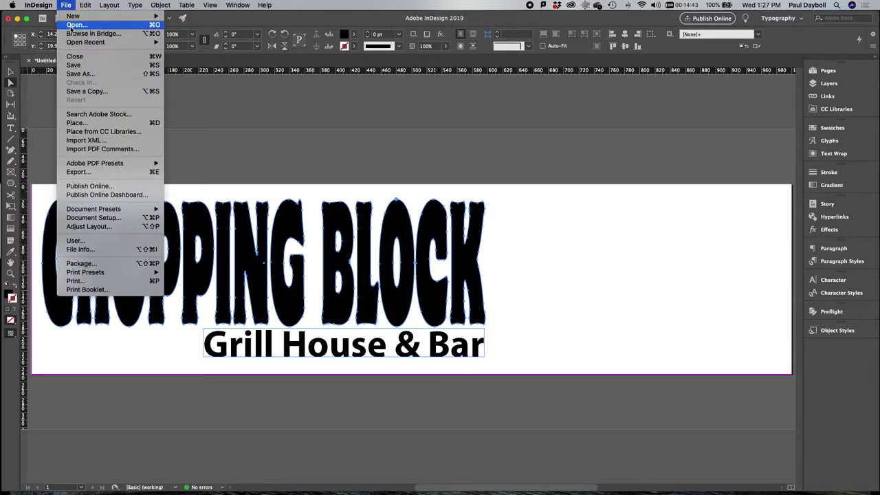
mouse_move(84, 5)
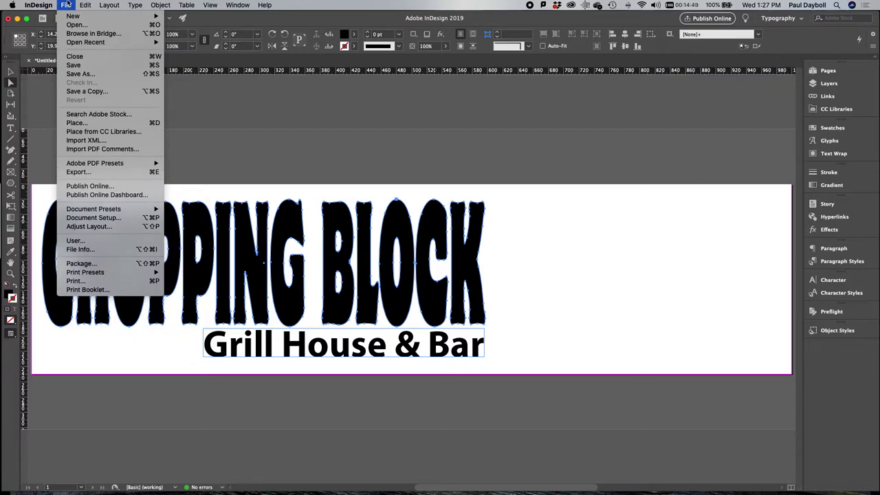
click(86, 123)
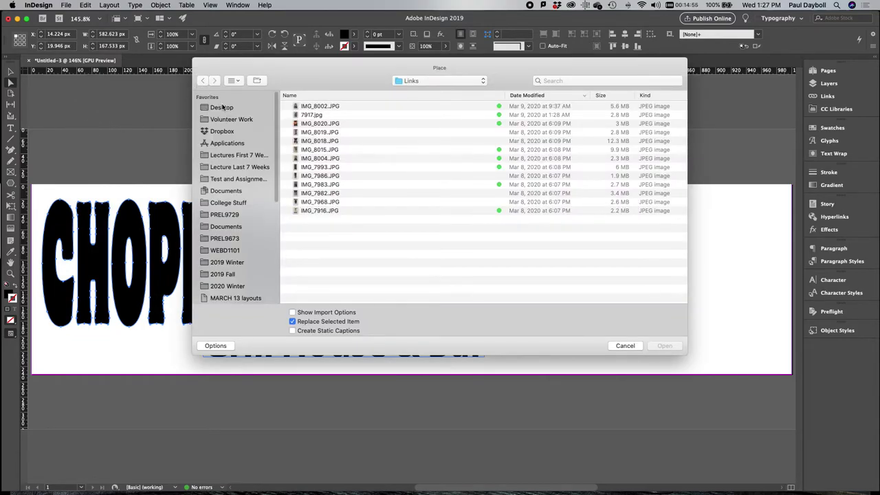
click(222, 107)
click(321, 168)
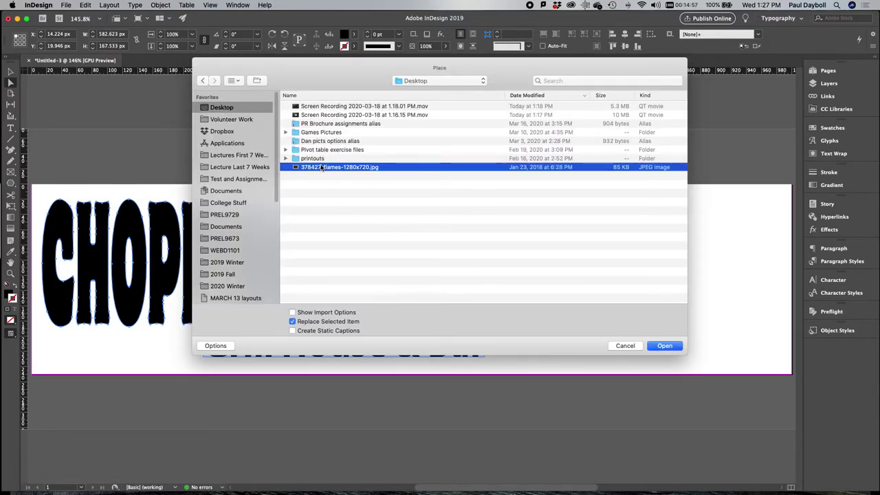
key(space)
key(space)
click(673, 347)
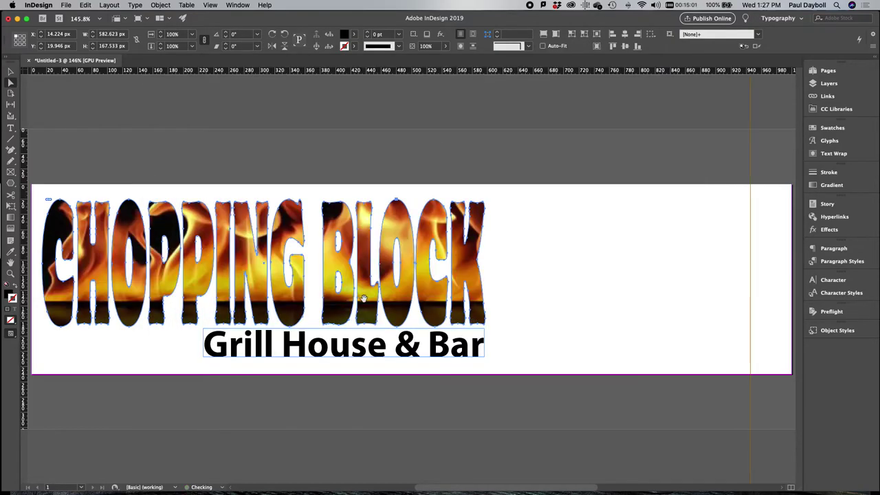
- Fit the flames image to the letter outlines with Fill Frame Proportionally
drag(362, 263, 440, 330)
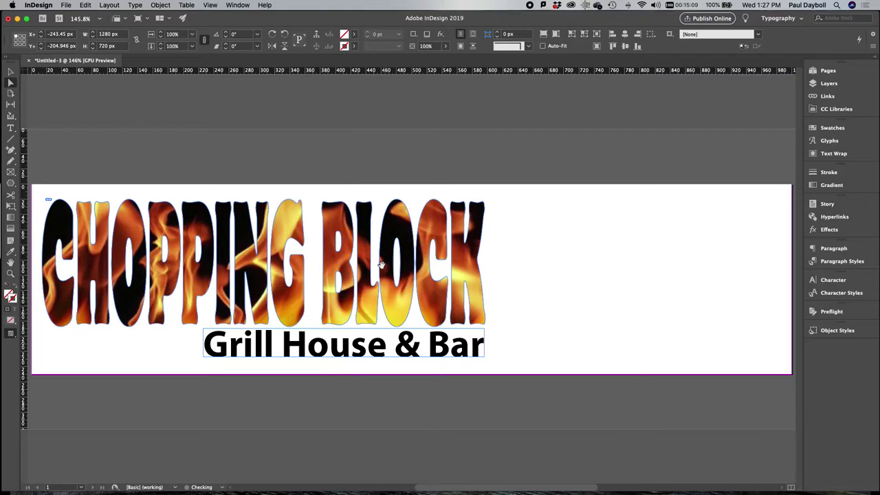
drag(339, 263, 403, 360)
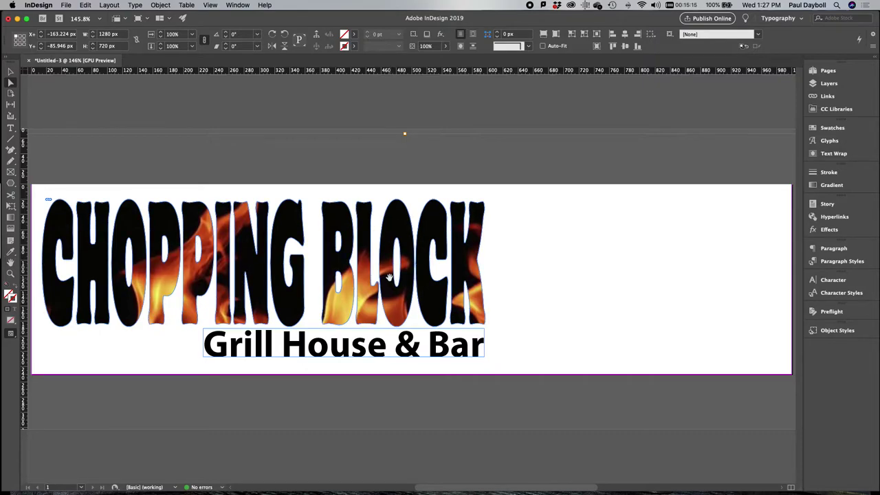
right_click(389, 274)
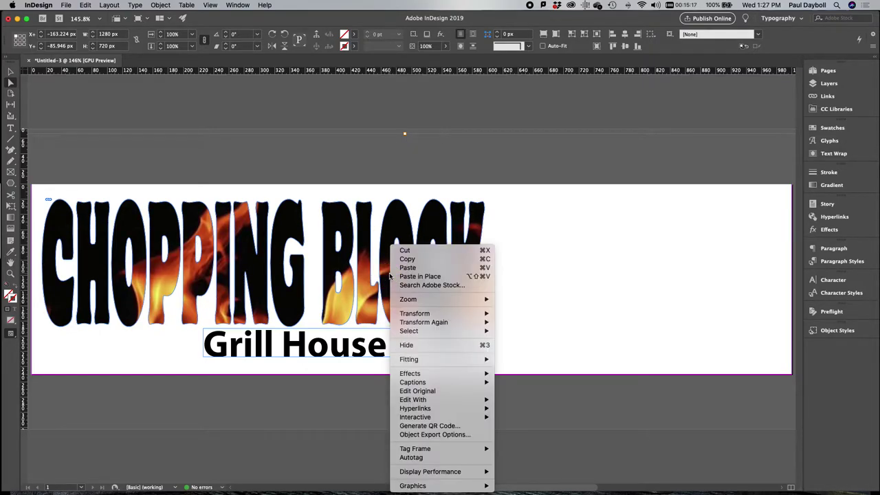
mouse_move(421, 358)
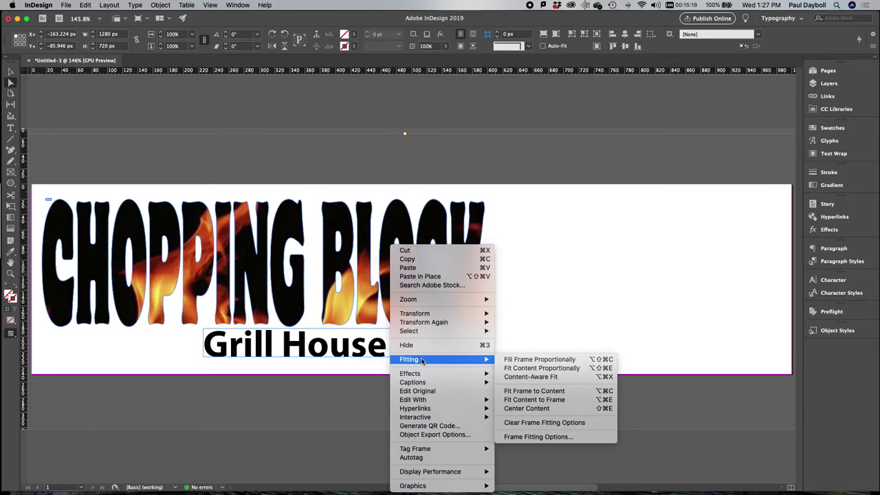
click(559, 363)
- Scale and shift the flames to about 594.8 × 420.7 px so bright fire fills each letter
click(407, 256)
drag(407, 256, 410, 303)
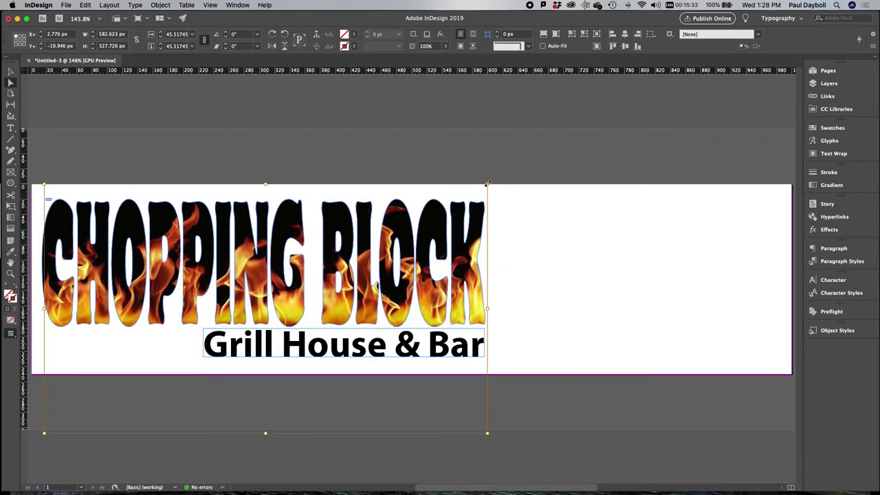
drag(487, 184, 504, 136)
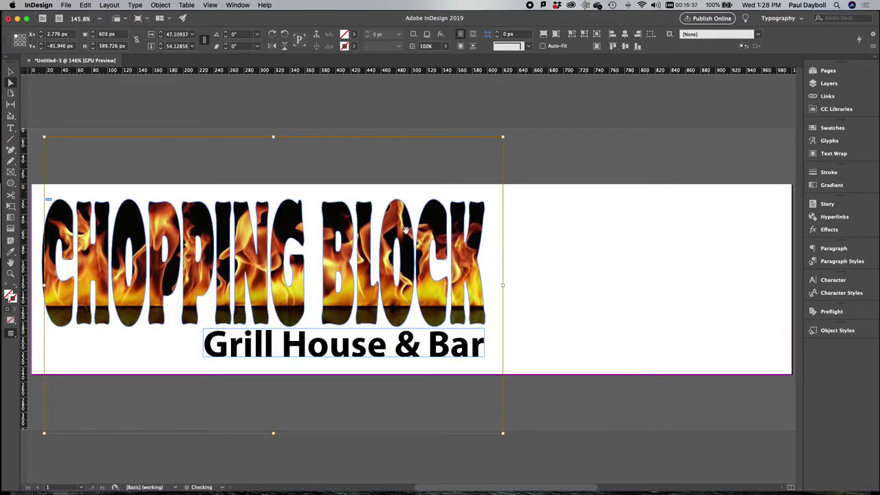
drag(403, 227, 405, 253)
drag(500, 158, 493, 133)
drag(397, 224, 395, 238)
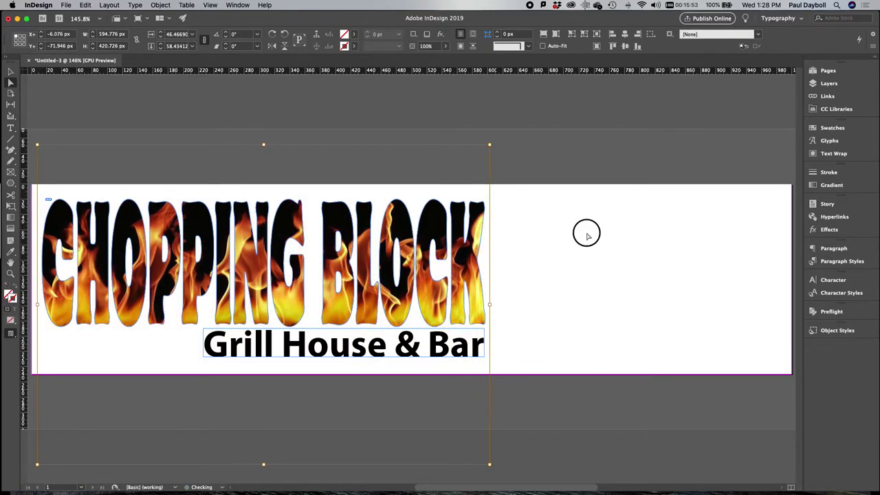
click(571, 239)
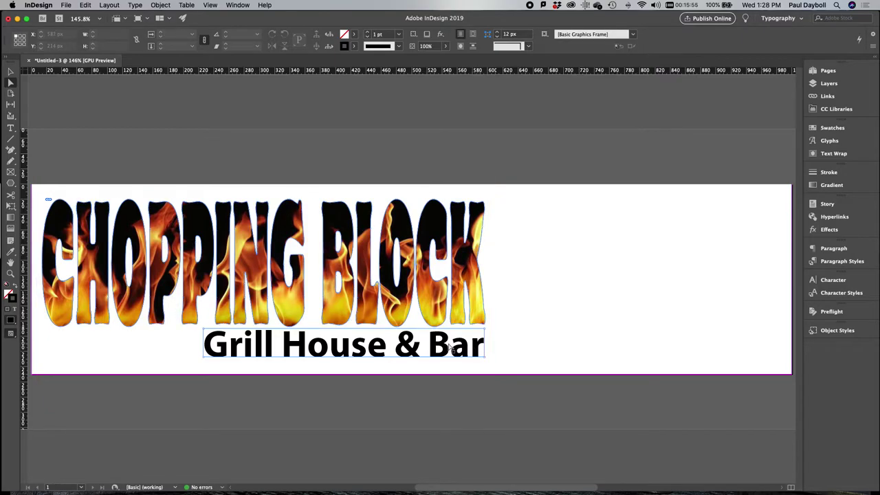
- Draw a 1000 × 250 px frame over the whole page and place the flames JPG in it
click(12, 172)
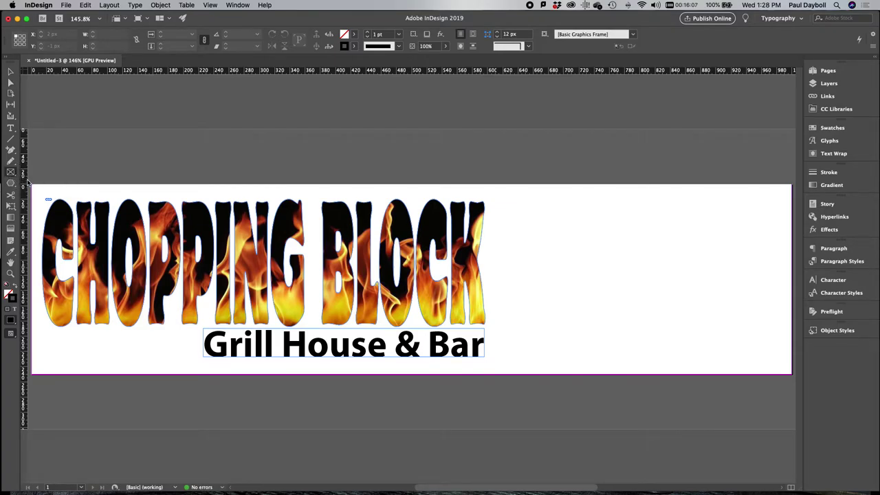
drag(34, 187, 793, 375)
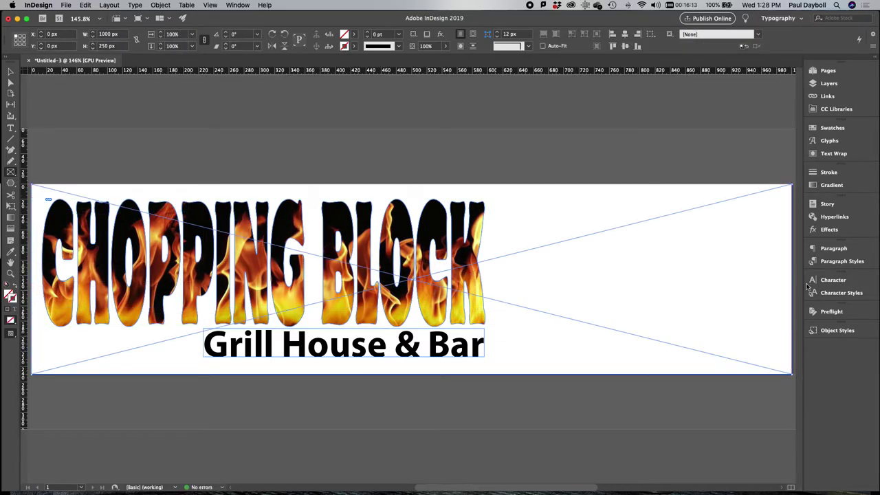
click(66, 4)
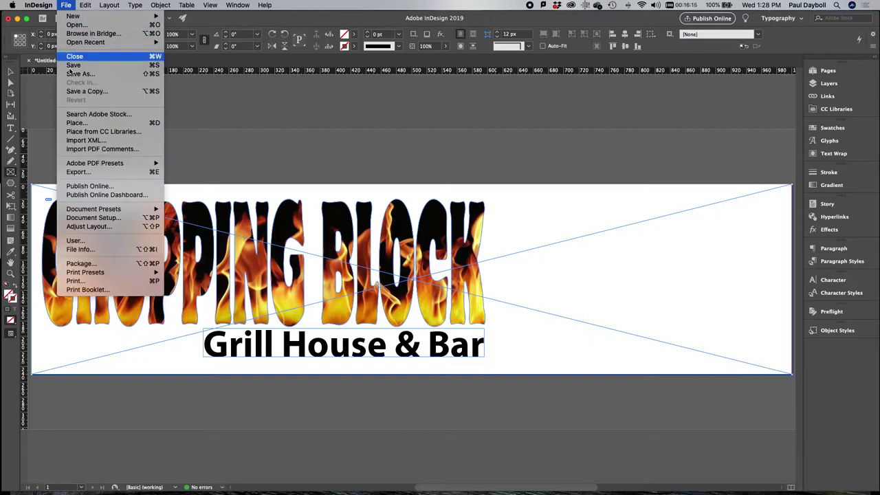
click(75, 123)
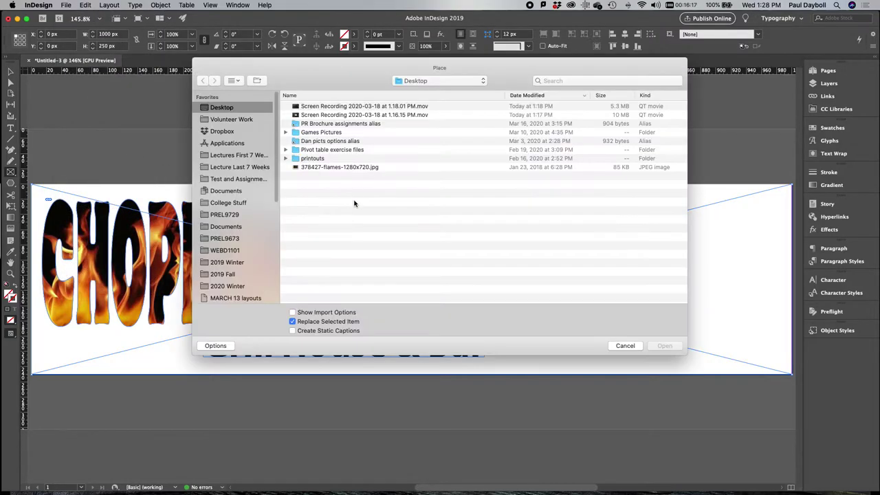
double_click(353, 168)
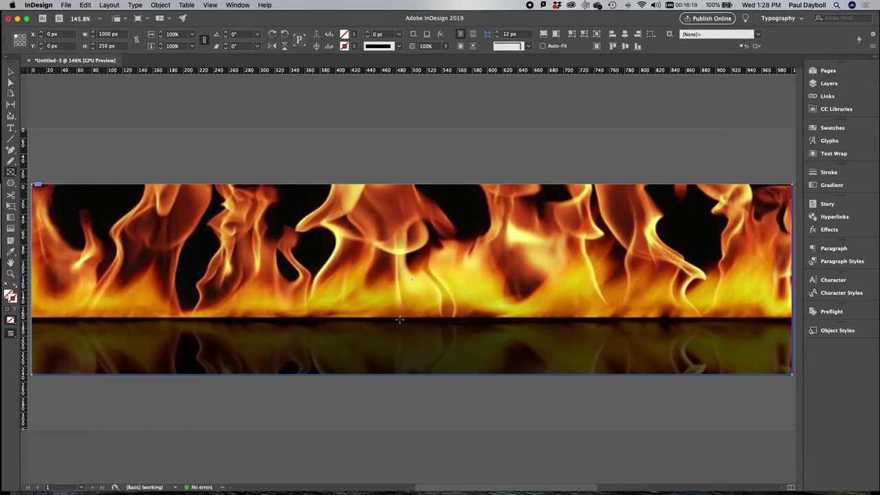
- Fit the background flames image to its frame with Fill Frame Proportionally
click(11, 72)
click(409, 280)
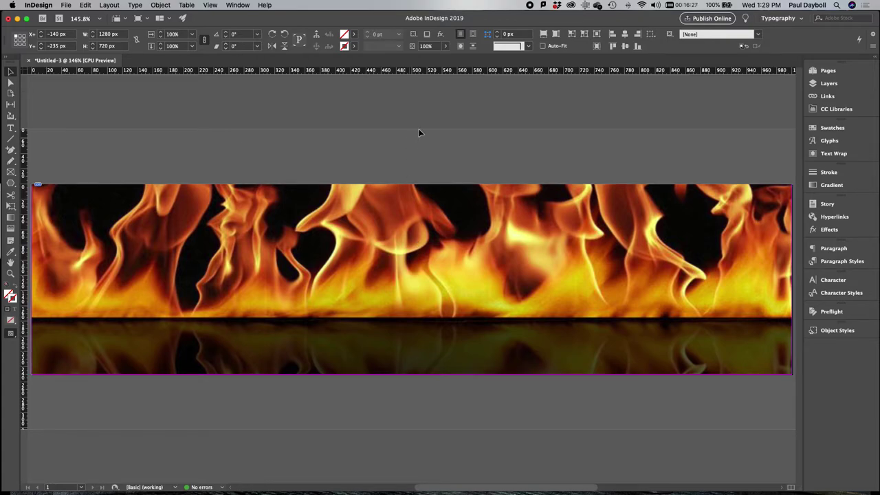
click(284, 46)
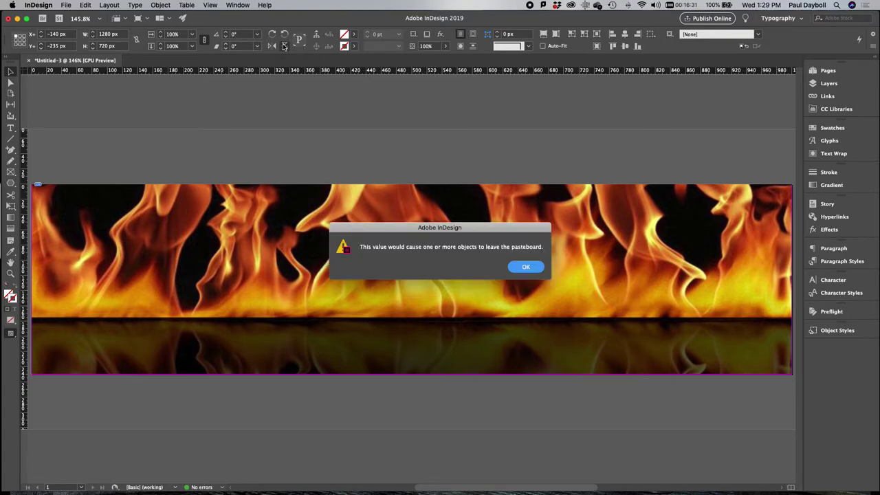
click(526, 267)
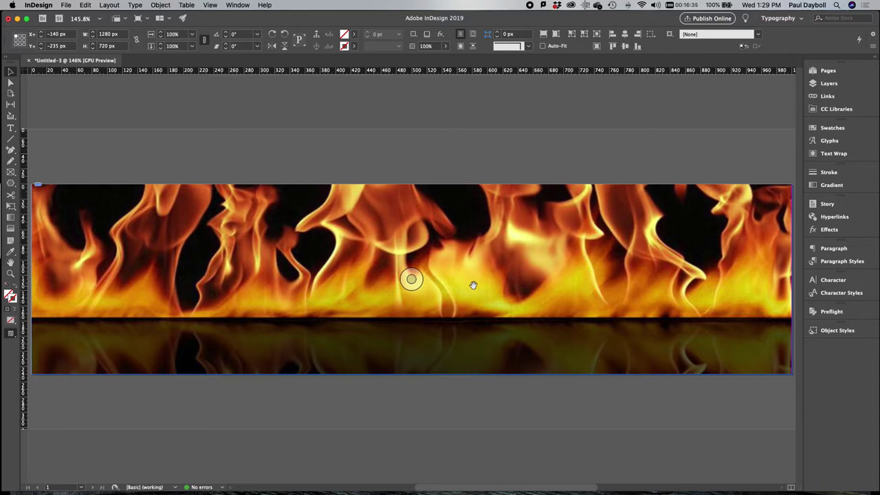
right_click(411, 279)
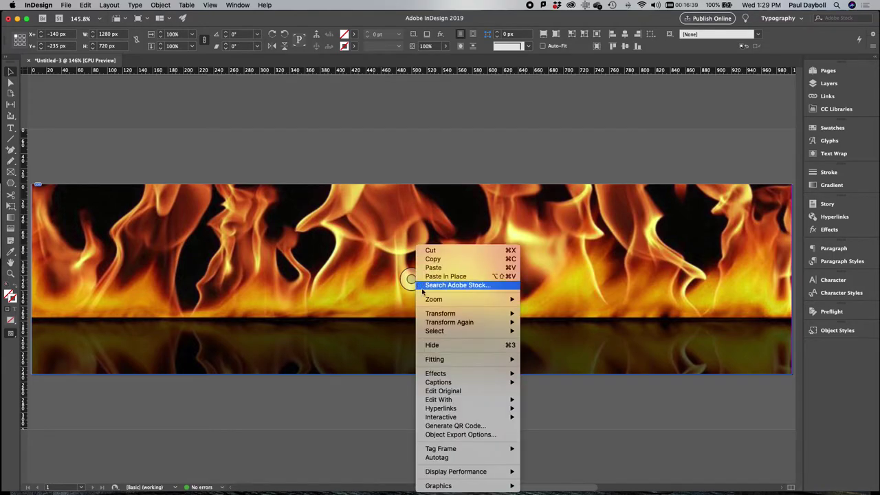
mouse_move(461, 359)
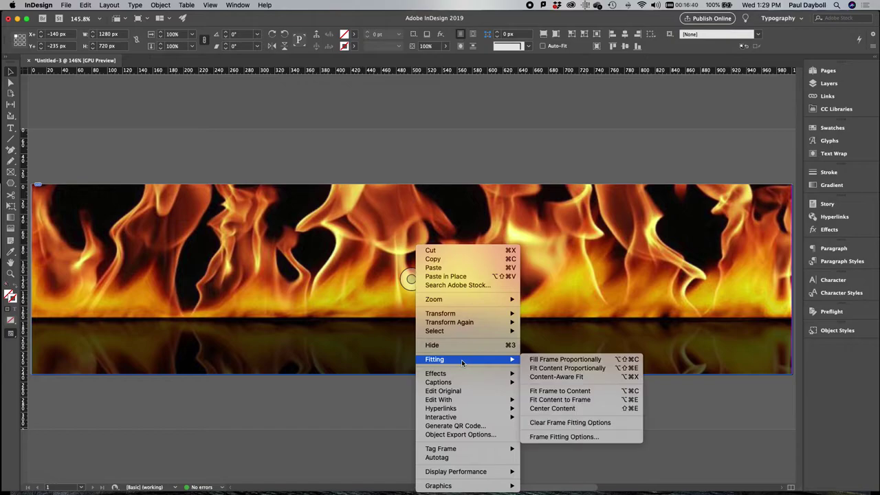
click(553, 360)
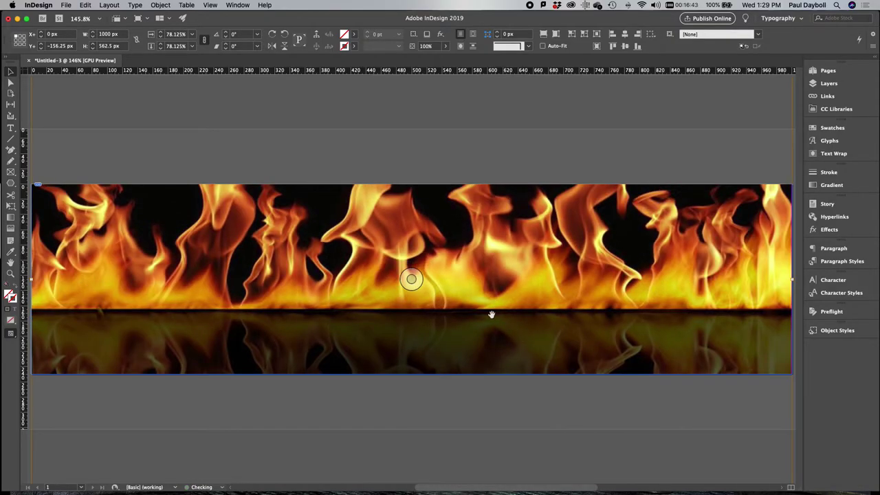
mouse_move(494, 261)
mouse_down()
mouse_move(501, 199)
mouse_move(489, 136)
mouse_move(495, 262)
mouse_up()
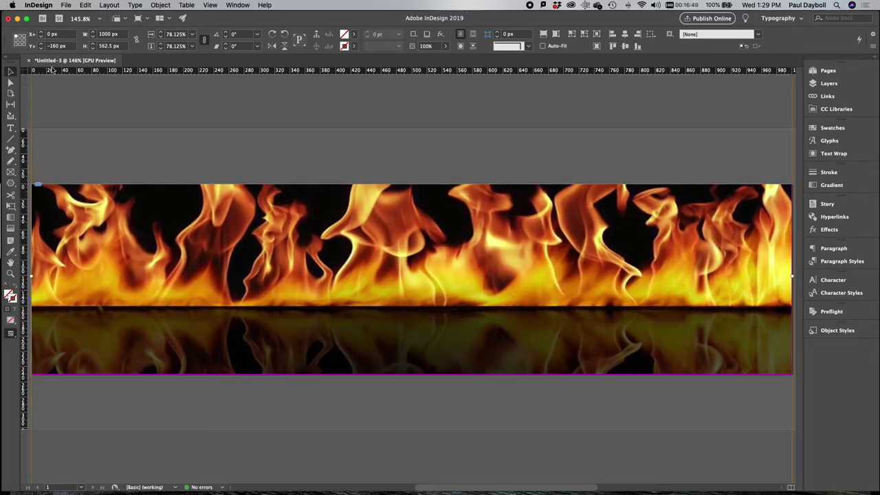
- Flip the flames vertically around the centre and stretch them to about 1000 × 588.5 px
click(20, 42)
click(285, 46)
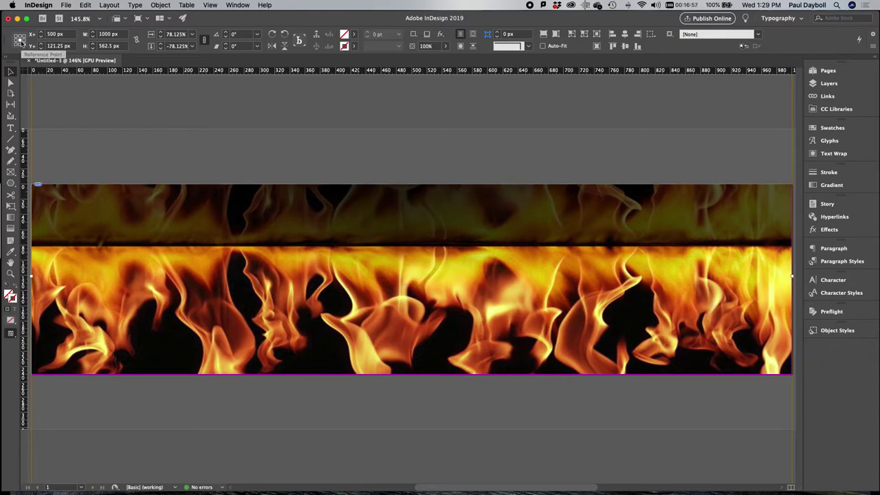
click(386, 245)
drag(386, 244, 386, 377)
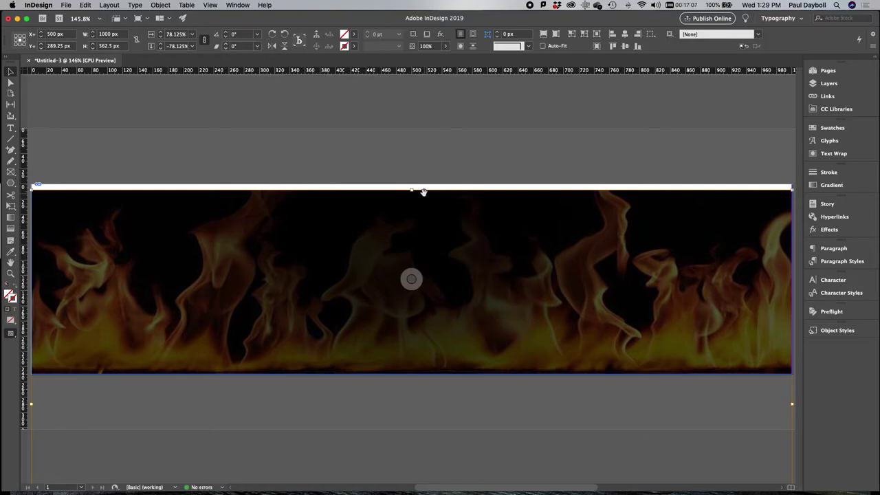
drag(412, 188, 412, 184)
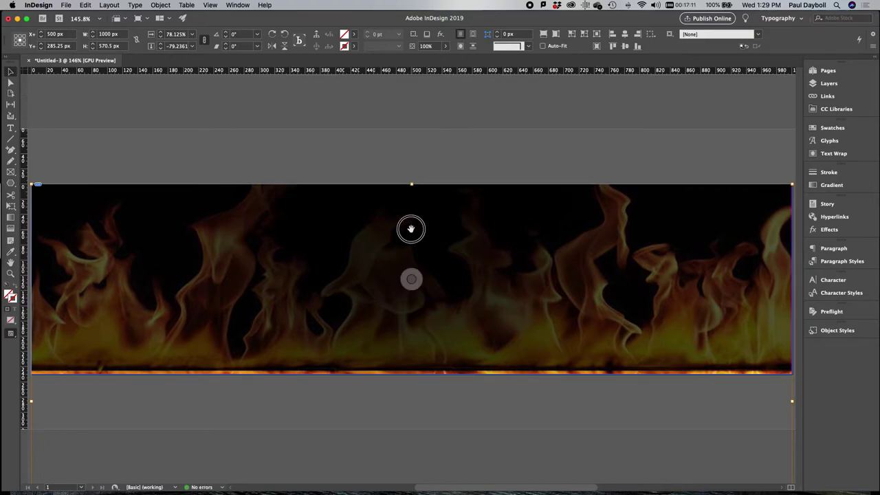
drag(412, 229, 413, 241)
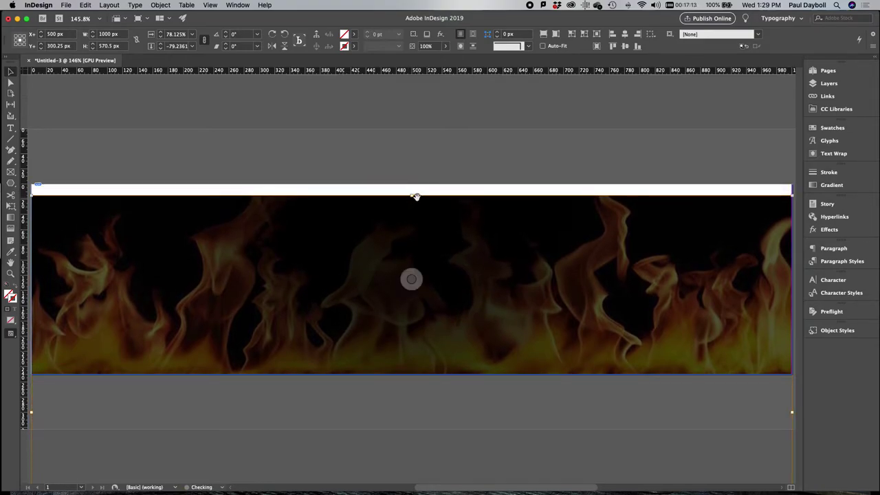
drag(411, 196, 410, 184)
click(416, 146)
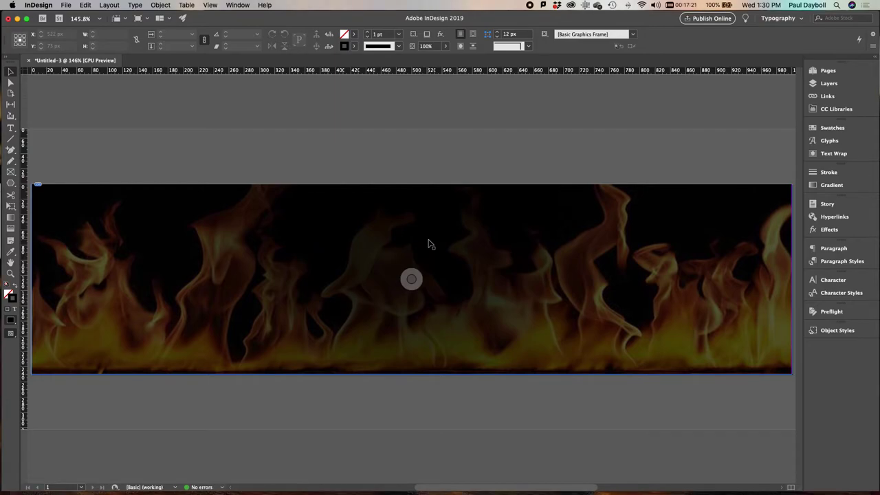
- Send the flames background frame to the back, behind CHOPPING BLOCK and Grill House & Bar
right_click(429, 241)
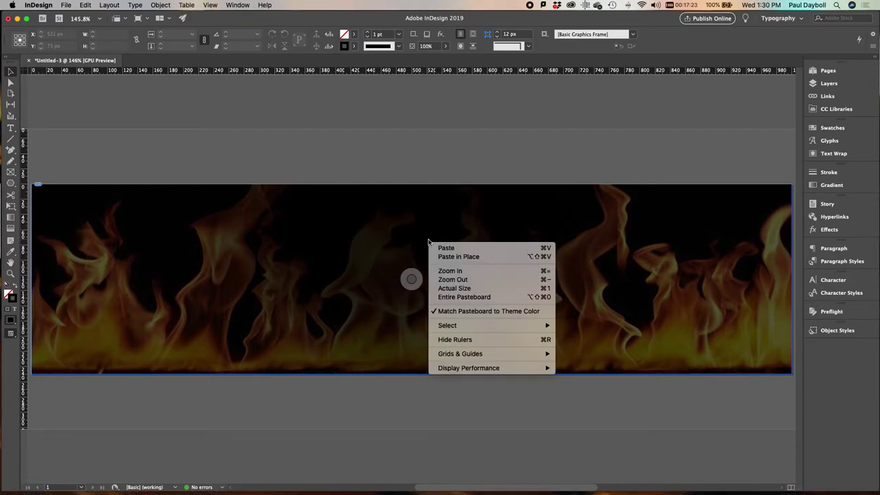
click(401, 228)
click(145, 244)
right_click(167, 219)
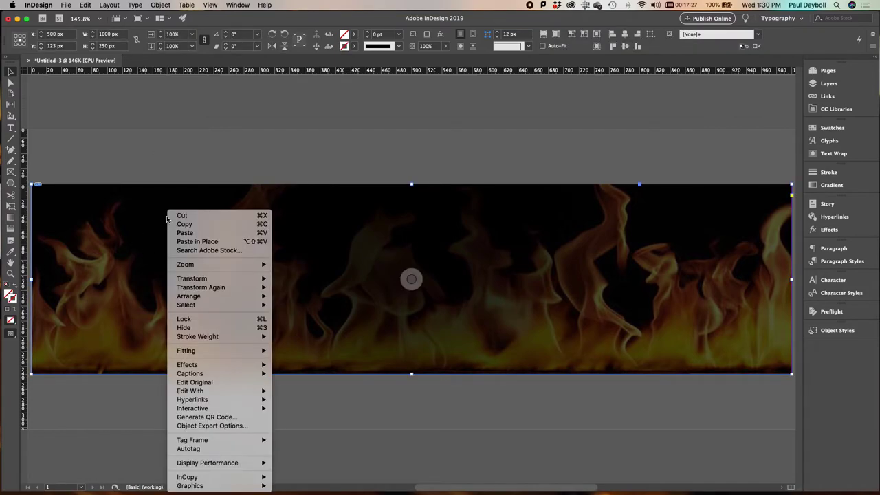
mouse_move(190, 297)
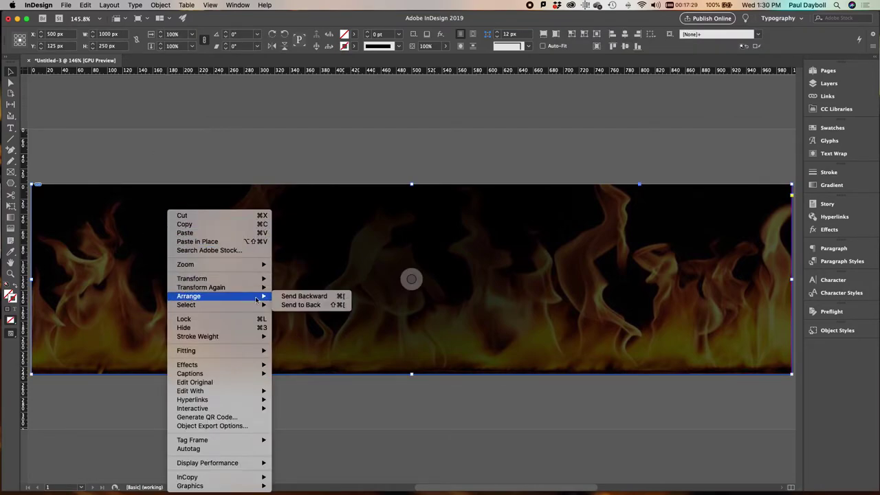
click(300, 305)
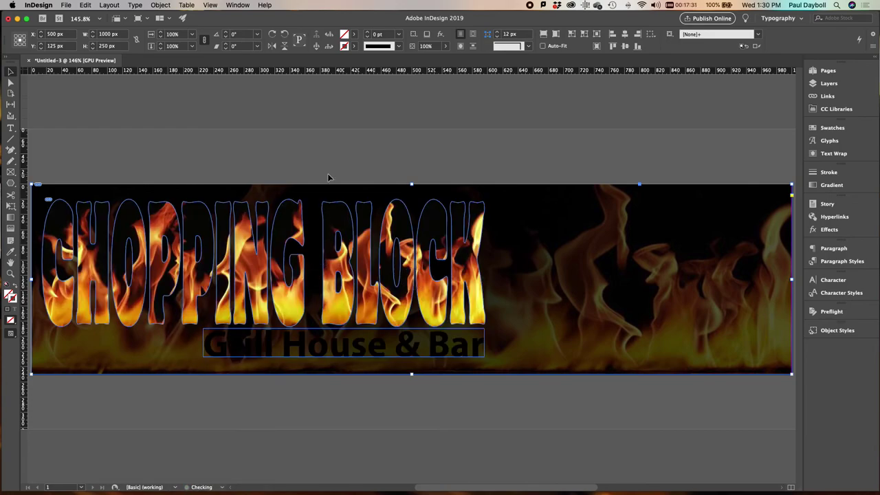
click(319, 148)
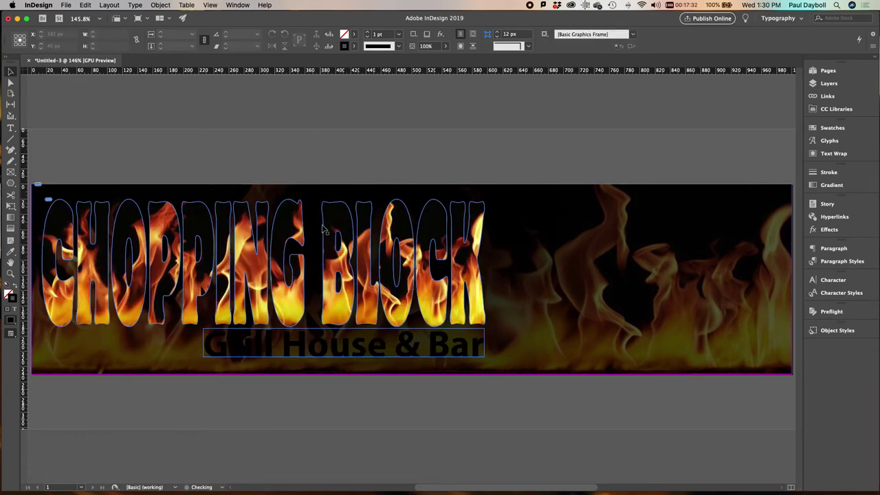
double_click(446, 337)
- Colour the Grill House & Bar tagline [Paper] white and view the banner in Preview mode
triple_click(442, 334)
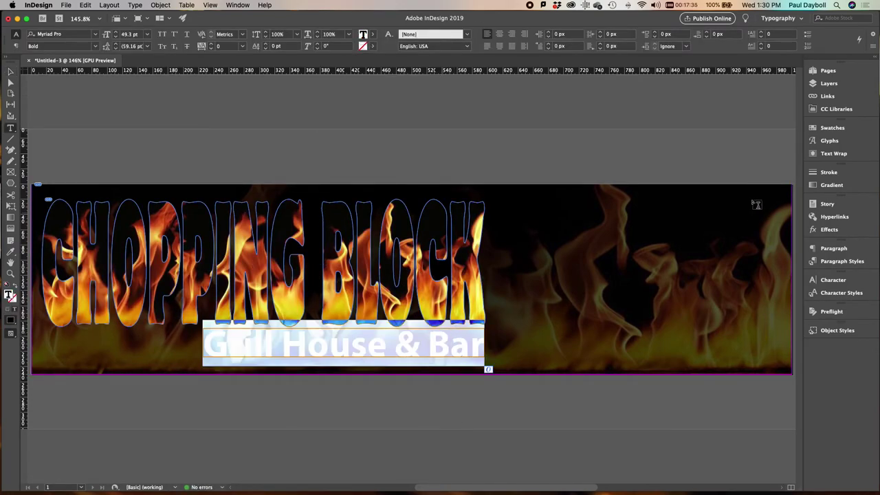
click(833, 128)
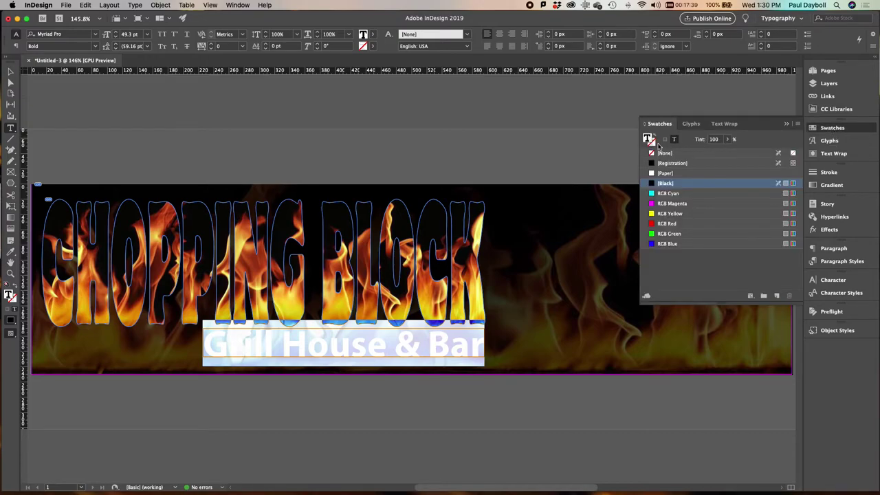
click(667, 173)
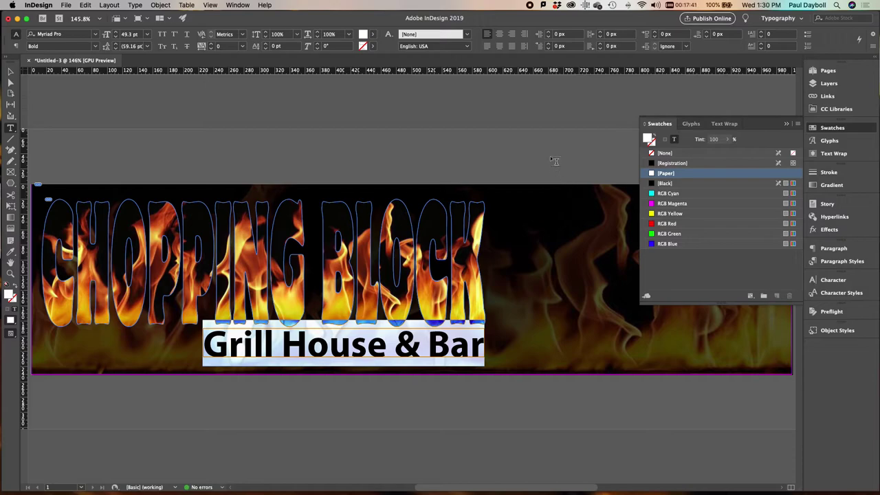
click(10, 71)
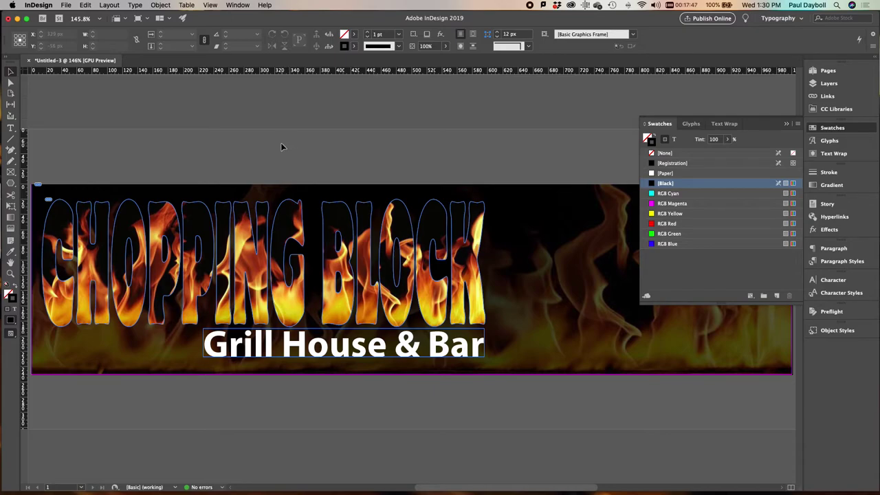
key(w)
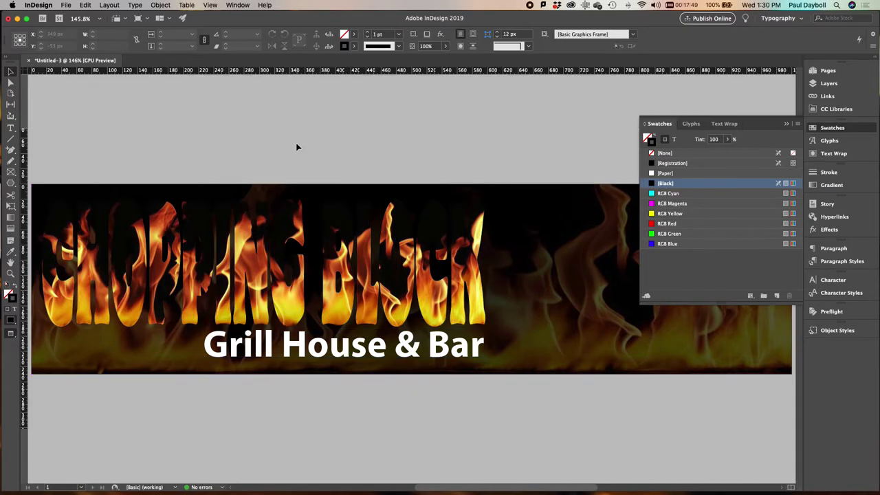
click(335, 227)
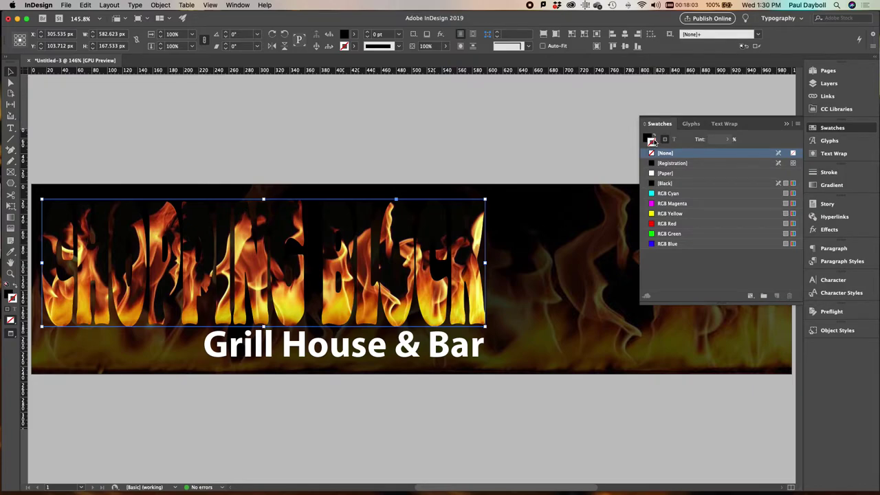
- Give the CHOPPING BLOCK letters a [Paper] white stroke and collapse the Swatches panel
click(665, 173)
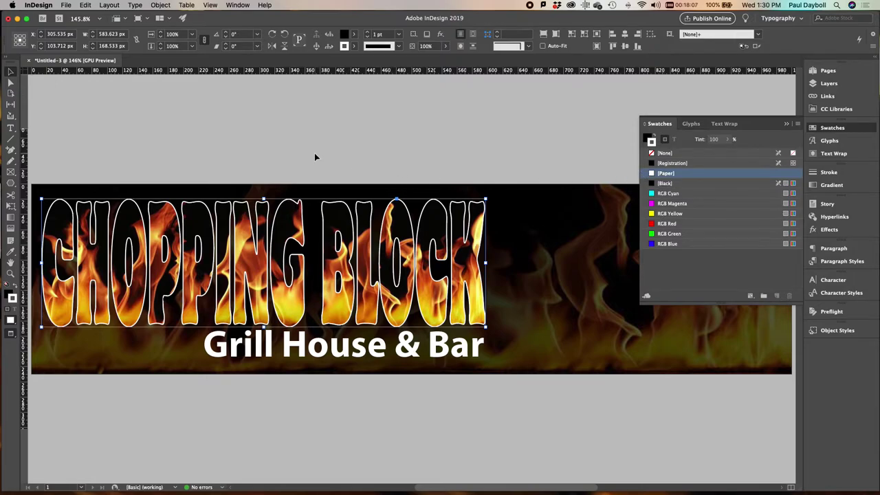
click(50, 90)
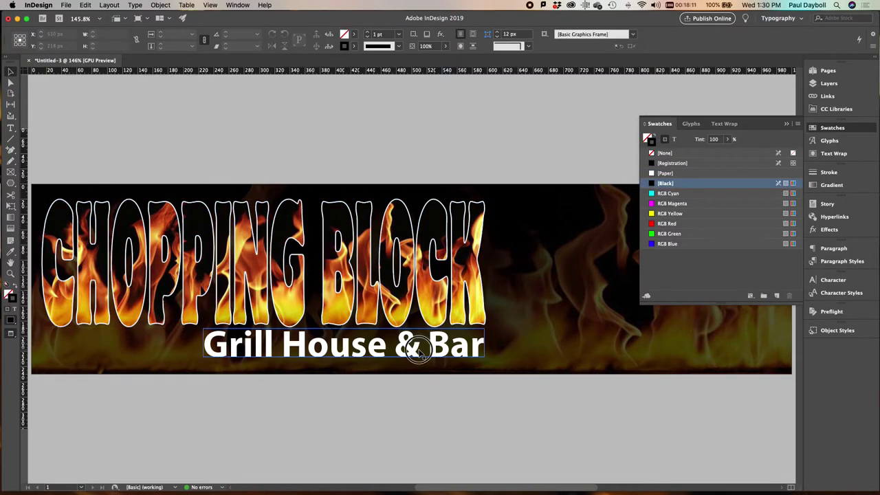
click(453, 357)
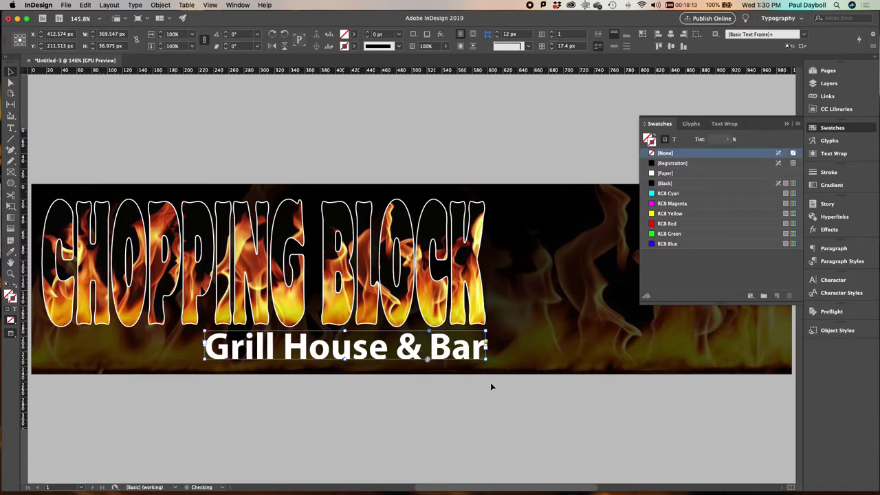
key(super+shift+a)
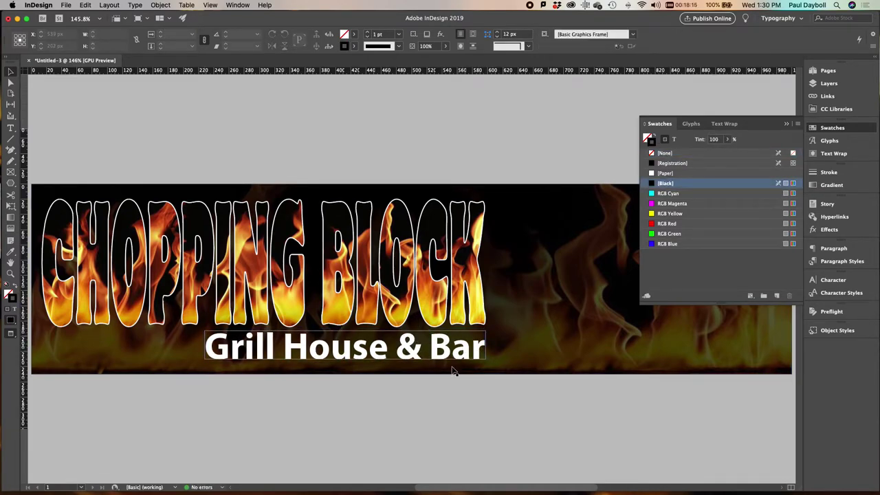
click(659, 128)
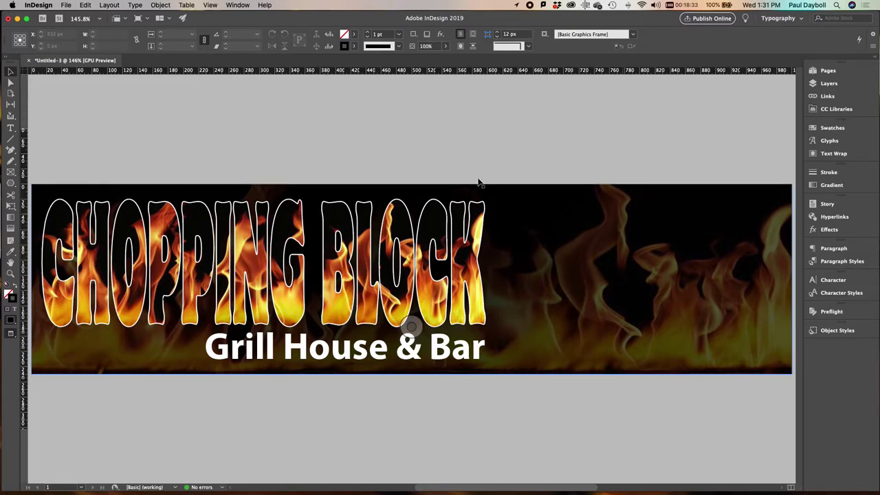
click(407, 172)
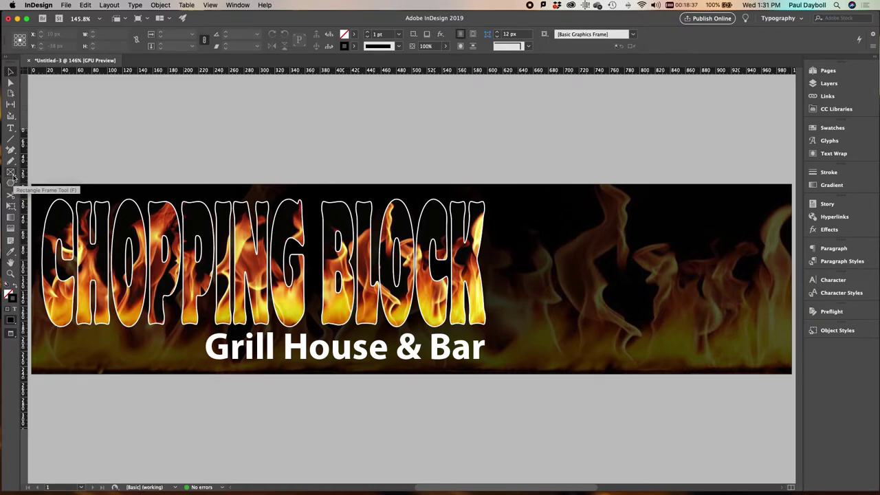
- Draw a small frame near the banner's top-right corner and remove its stroke
click(12, 174)
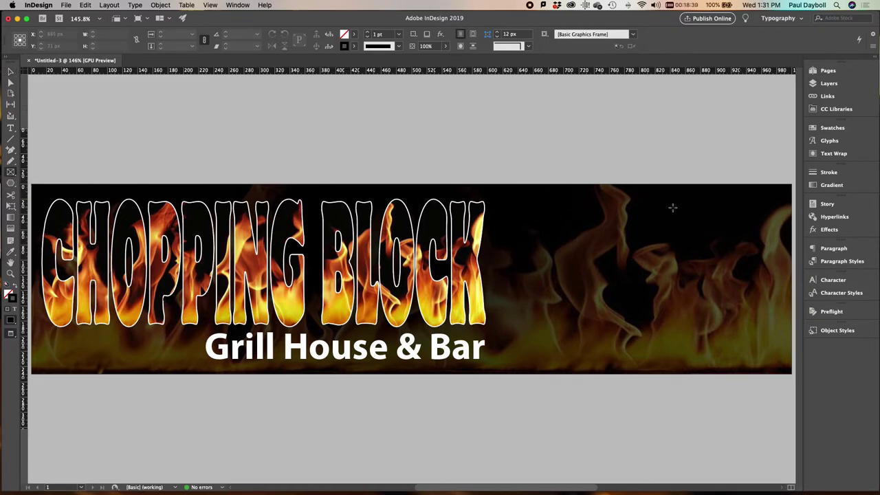
drag(672, 207, 775, 237)
key(slash)
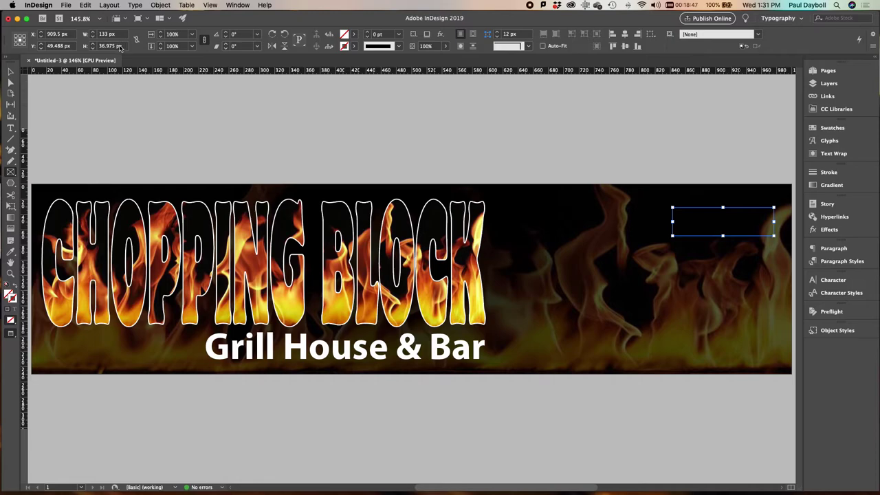
click(13, 71)
drag(723, 235, 723, 233)
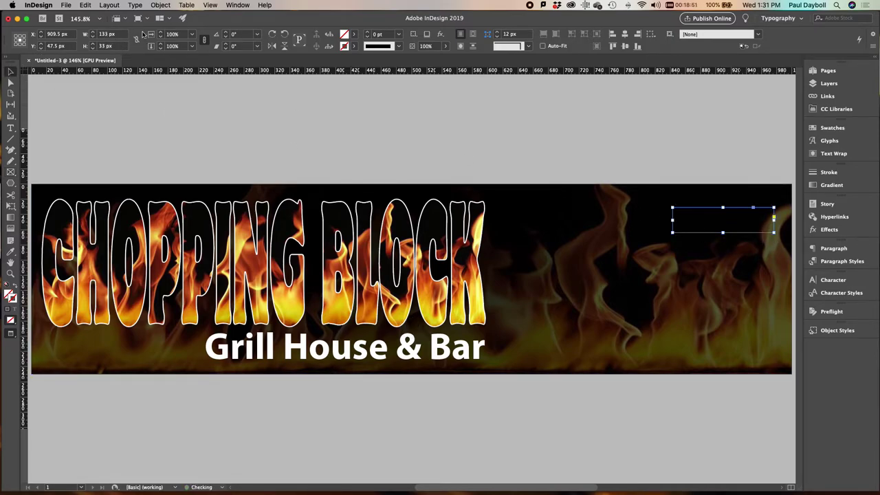
- Size the frame to 130 × 30 px and nudge it into position
click(110, 34)
text(1)
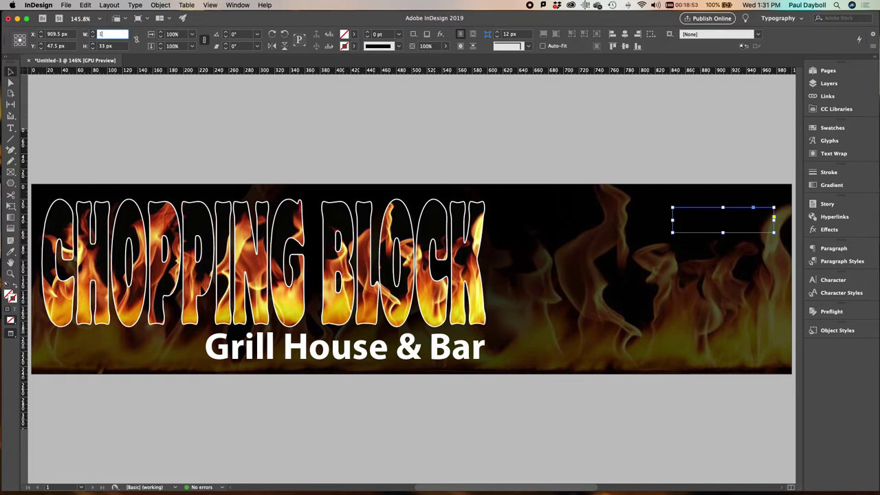
text(30)
key(Tab)
text(30)
key(Return)
drag(690, 222, 694, 220)
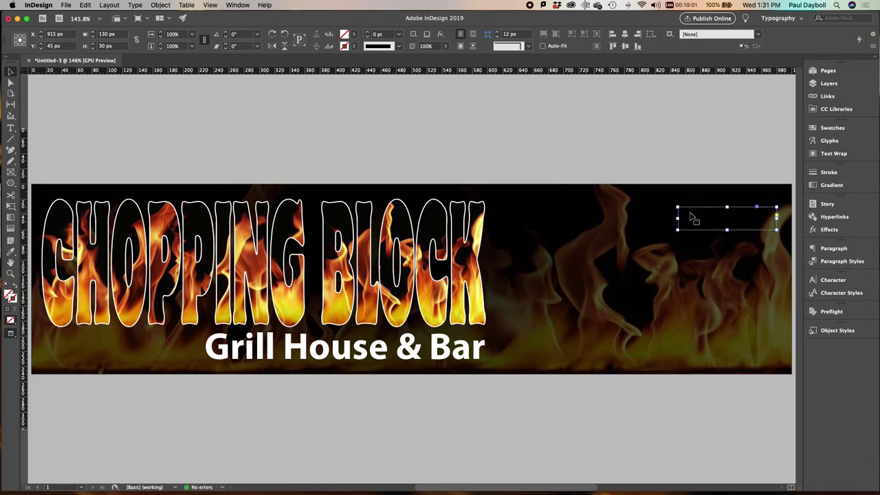
click(690, 216)
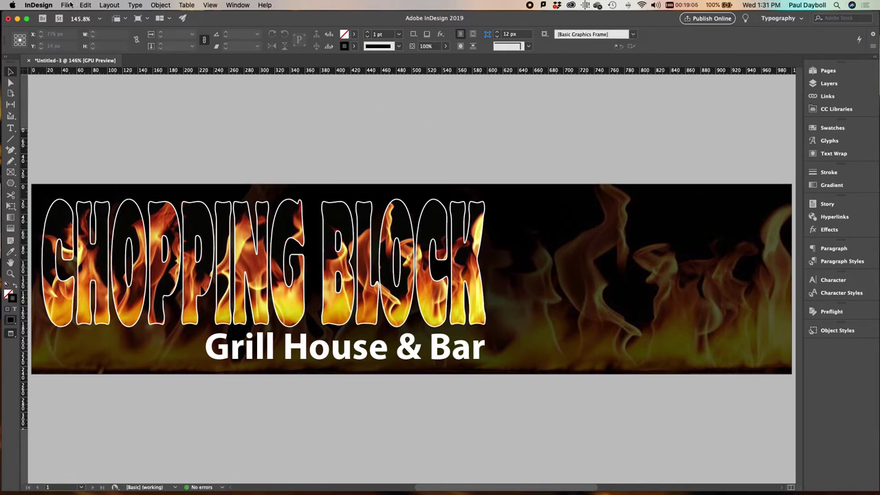
- Create a Chopping Block Banner folder on the Desktop from the Save dialog
click(67, 5)
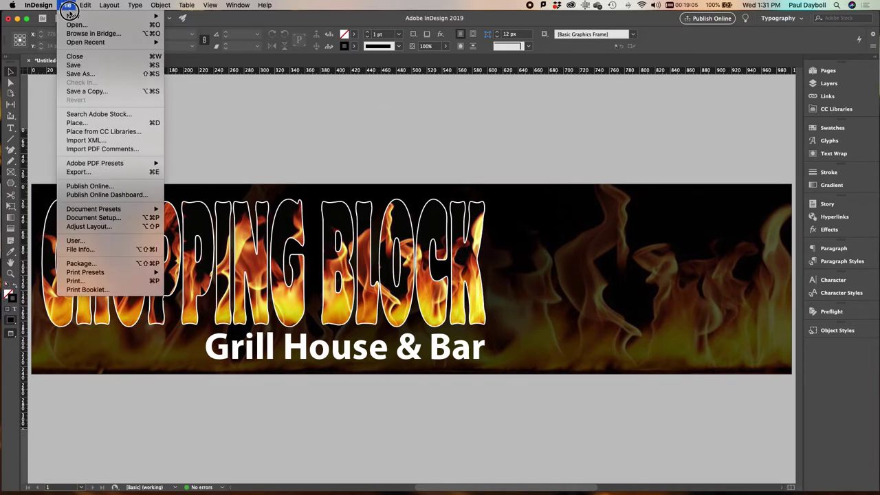
click(69, 69)
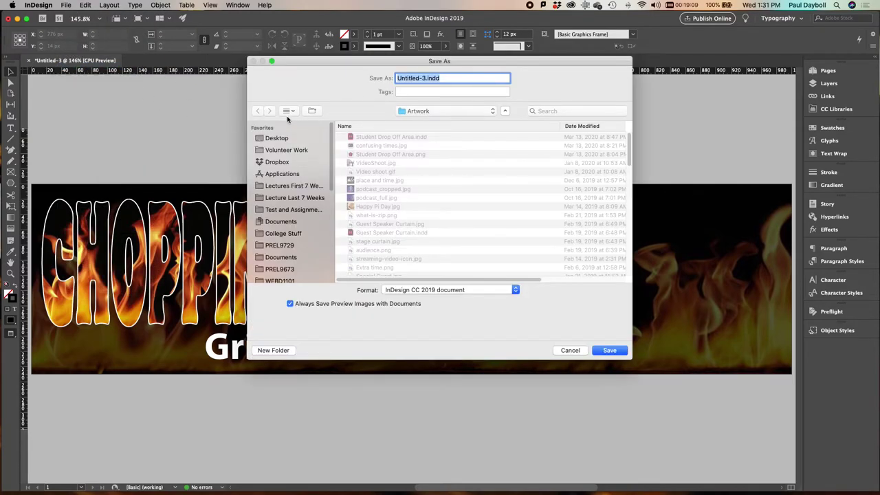
click(280, 138)
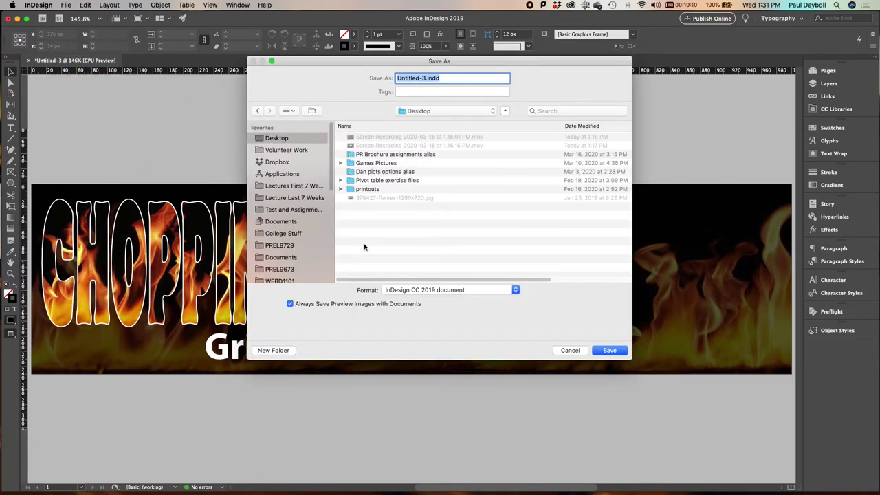
click(274, 351)
text(Chopping B)
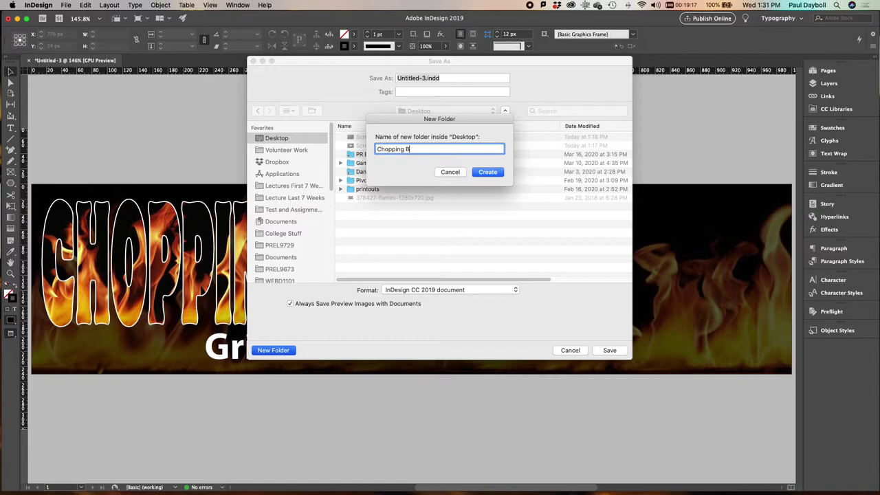
text(lock Banner)
key(Return)
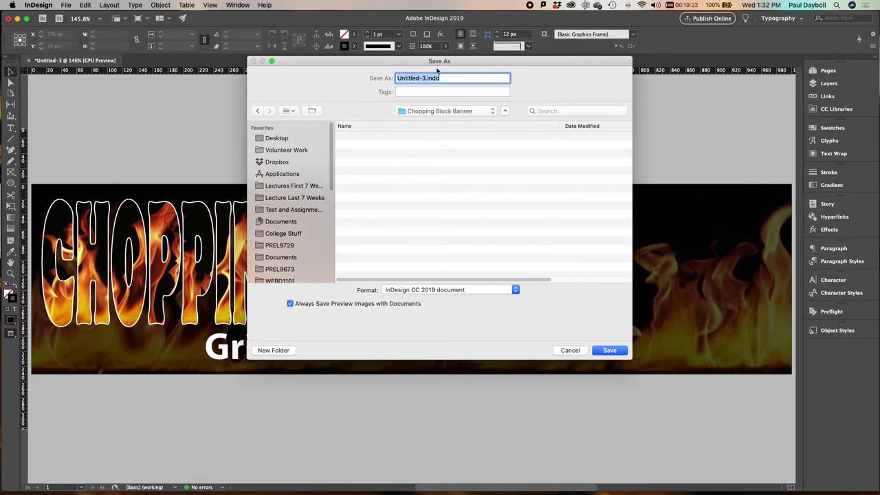
- Save the banner in that folder as chopping_block_banner.indd
drag(427, 78, 370, 79)
text(chopping_block_banner)
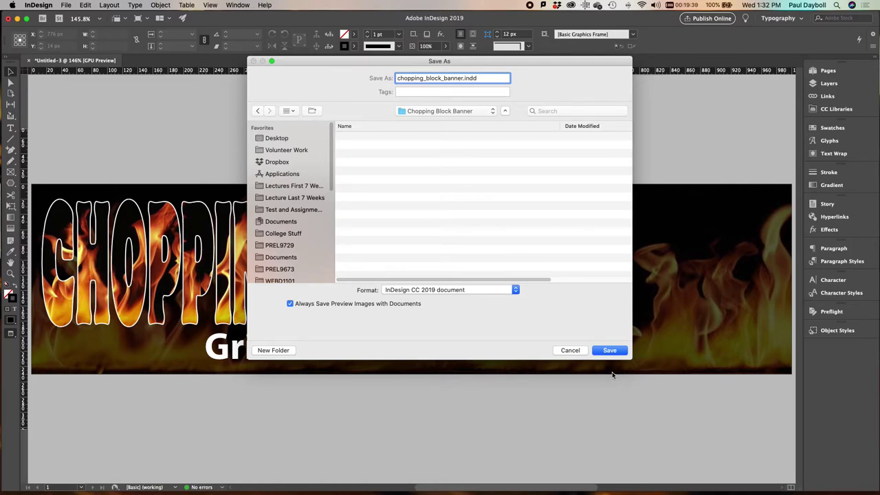
click(610, 350)
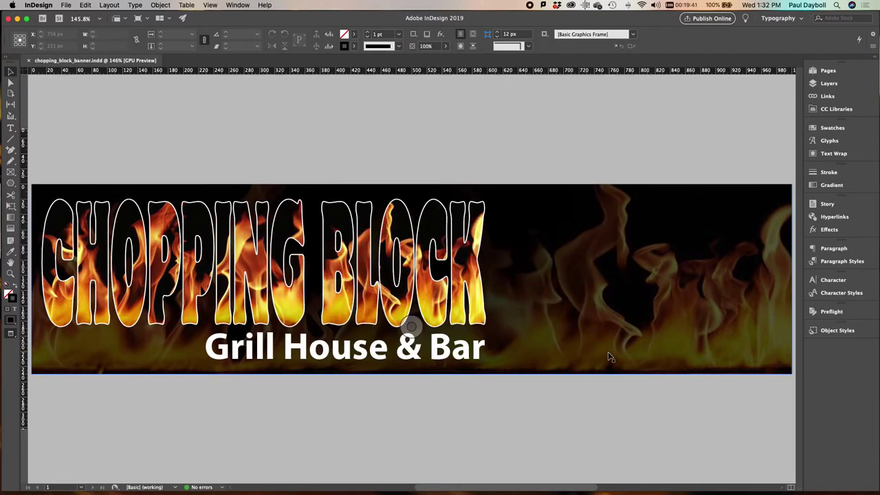
- Start a new Web document sized 130 px wide by 600 px high
click(66, 5)
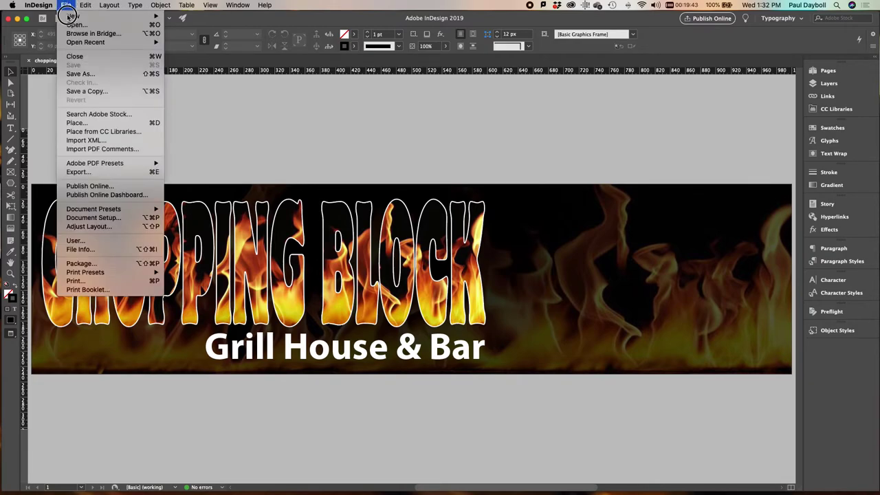
mouse_move(104, 15)
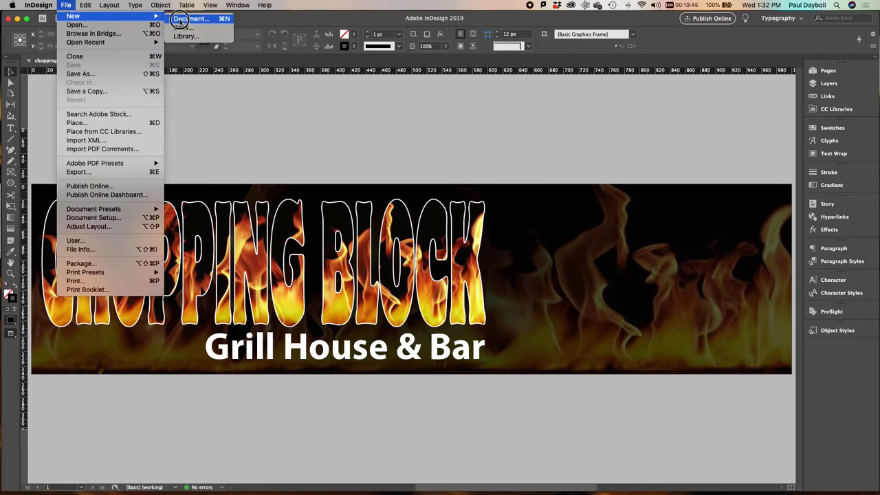
click(181, 20)
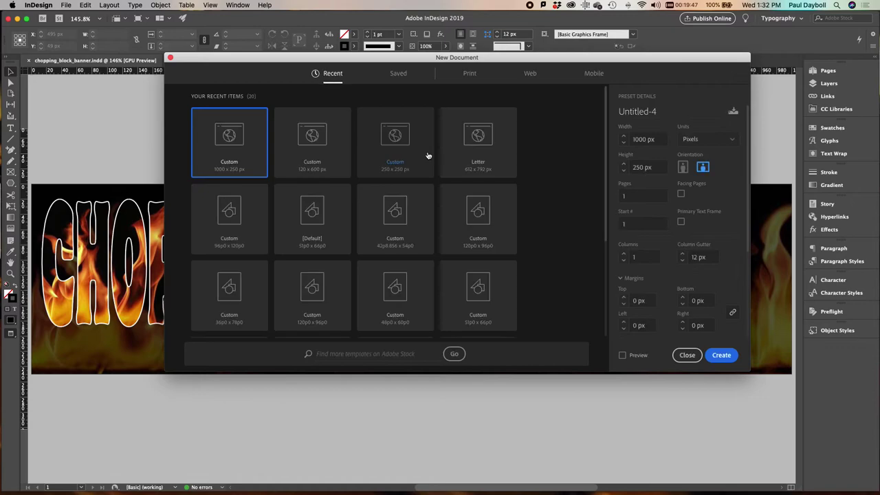
click(531, 73)
click(653, 139)
text(130)
key(Tab)
text(2)
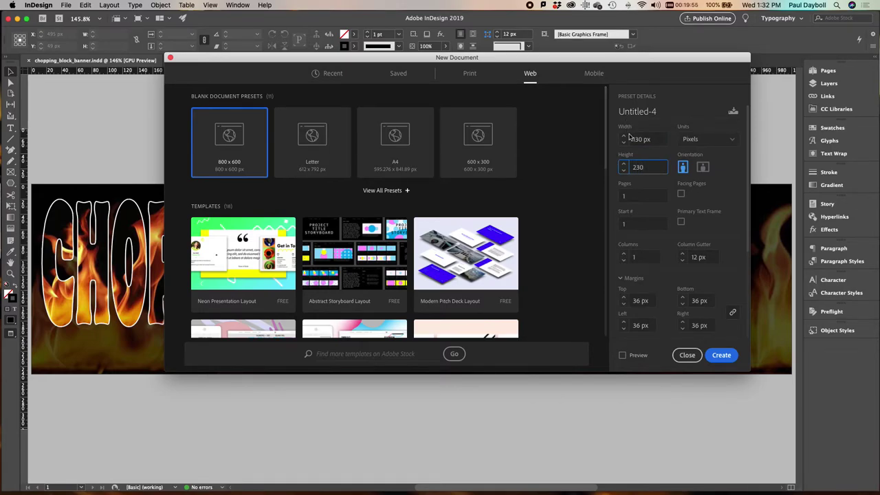
double_click(645, 169)
text(600)
key(Tab)
- Set all margins to 0 px and create the document
double_click(654, 300)
text(0)
key(Tab)
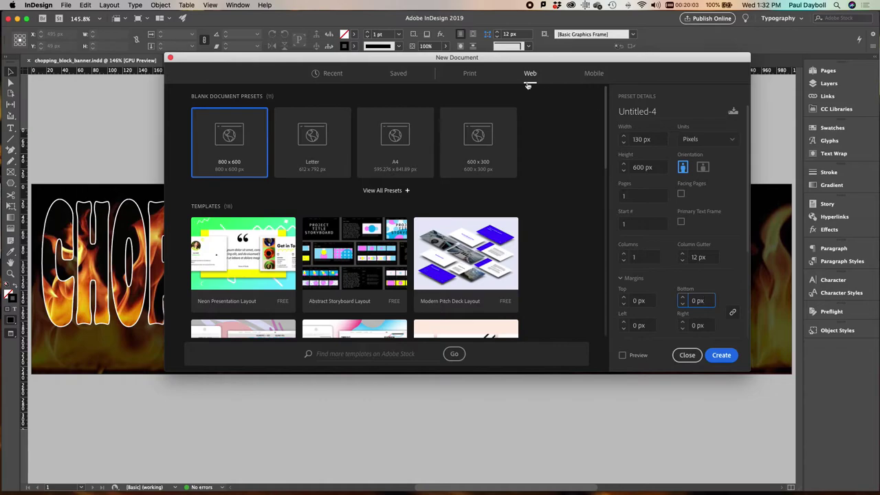
click(722, 355)
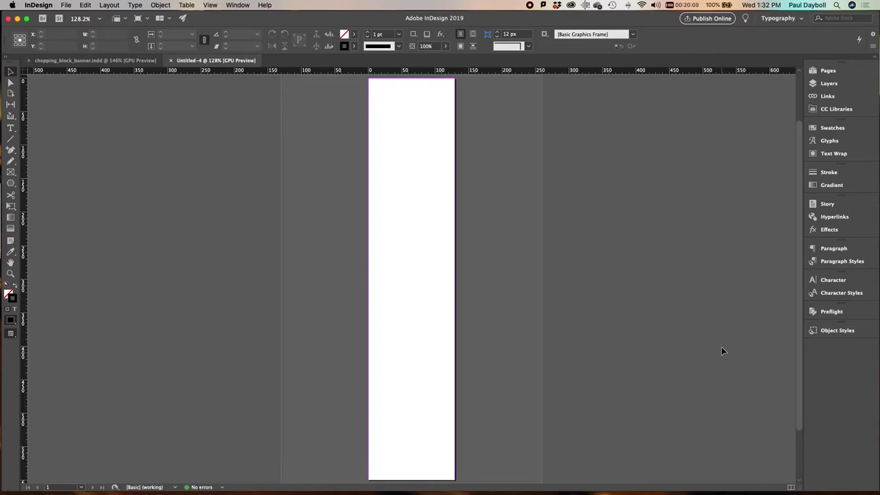
click(64, 5)
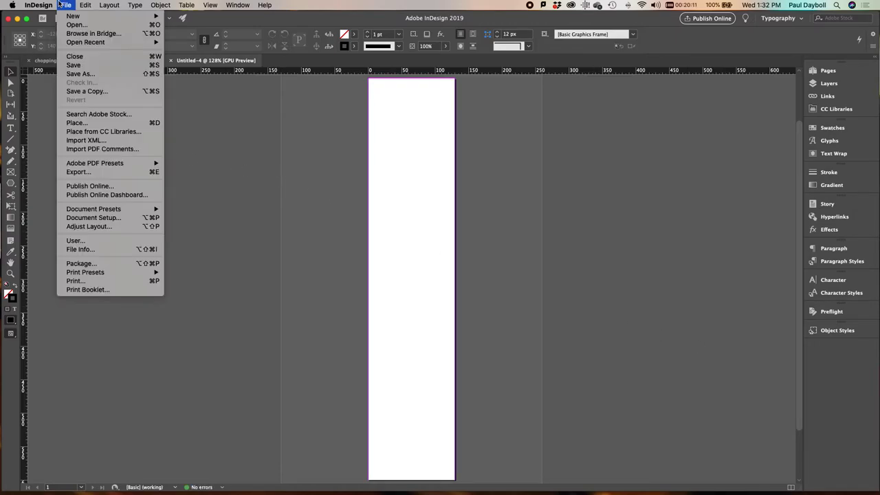
click(69, 5)
- Cancel the first New Document setup and close the unwanted Untitled-4 document
click(69, 6)
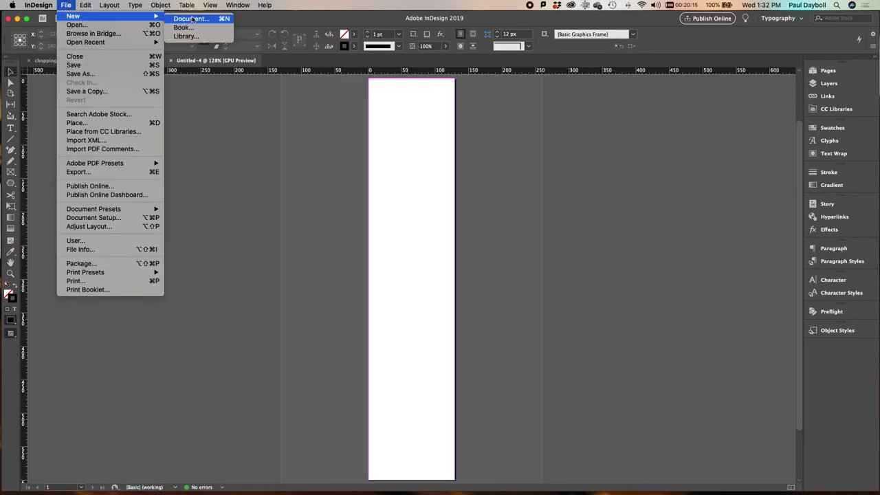
click(190, 18)
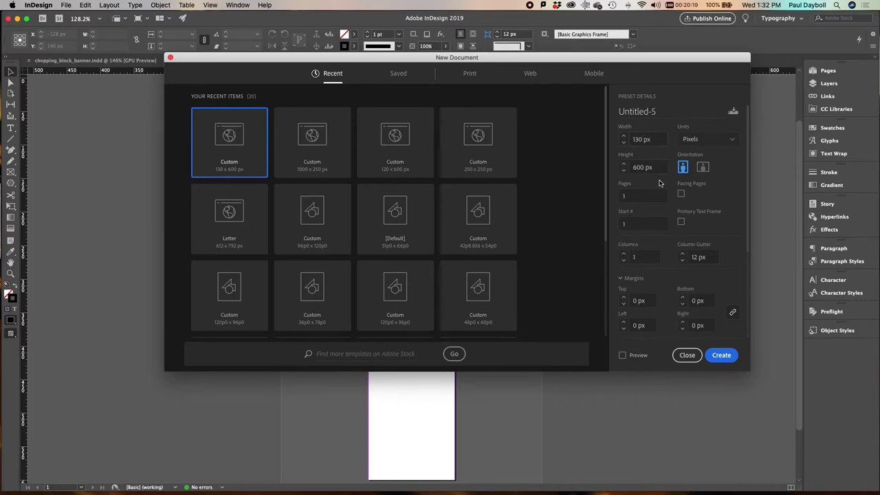
click(687, 355)
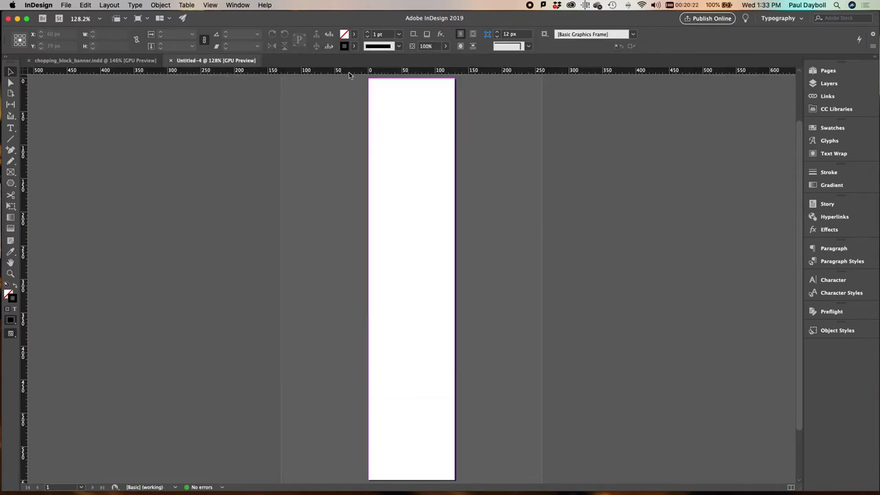
click(171, 61)
- Create a new document 130 px wide and 30 px high, measured in pixels
click(37, 5)
mouse_move(66, 5)
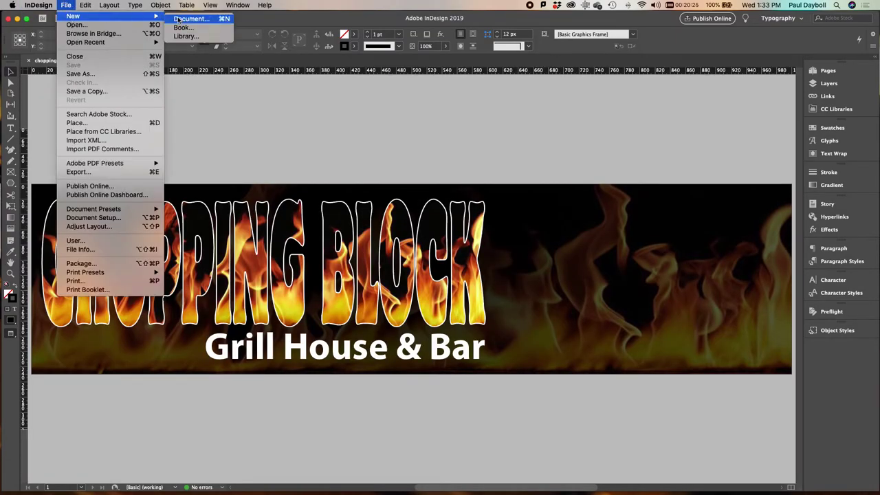
click(185, 19)
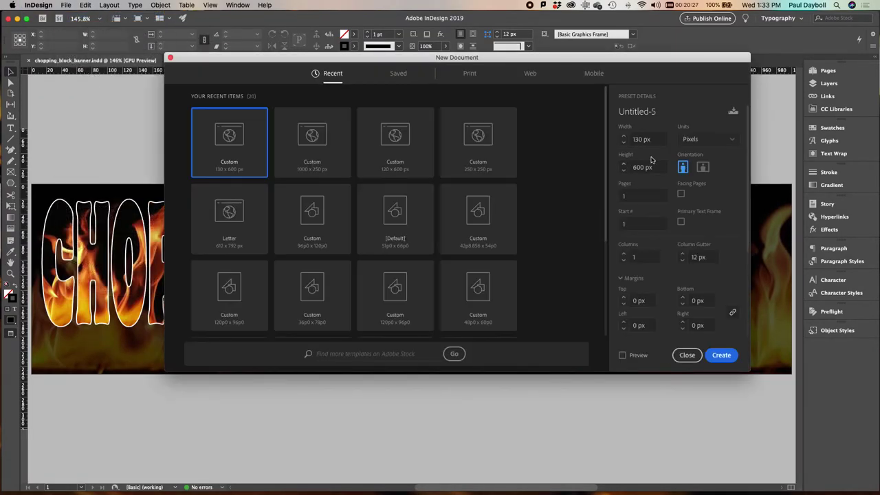
click(627, 139)
key(Tab)
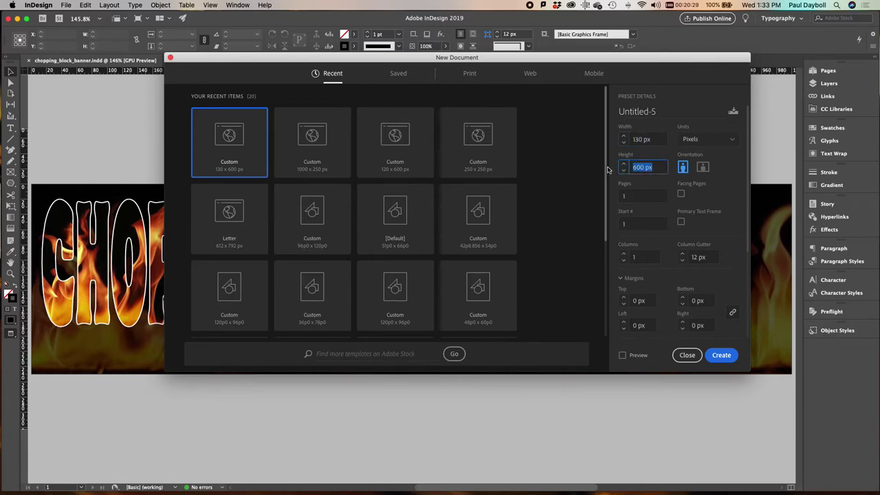
text(2)
text(0)
key(Tab)
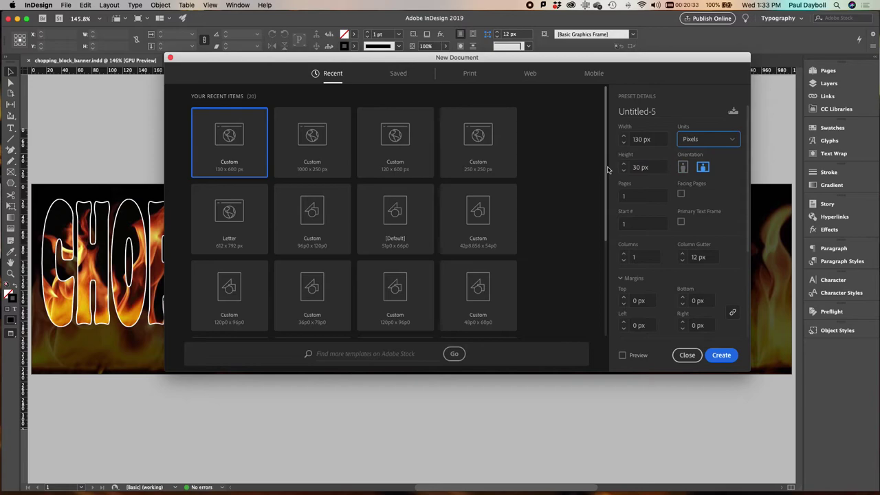
click(715, 357)
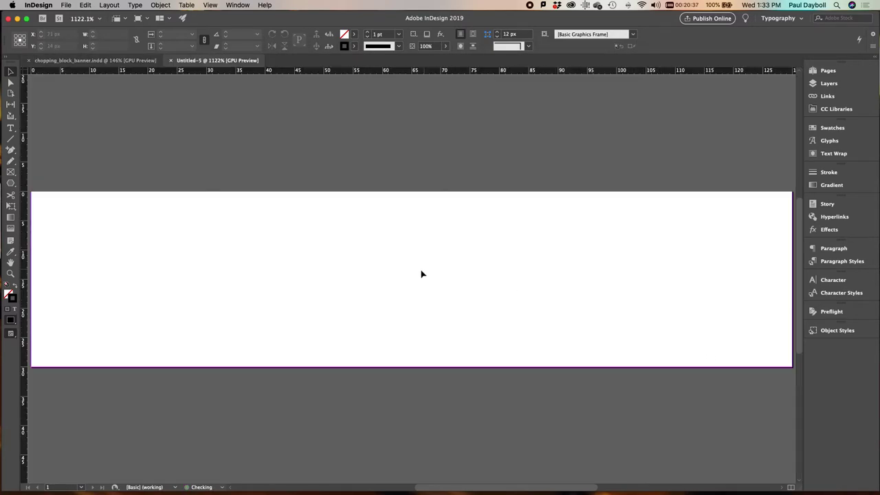
- Draw a rectangle frame near the page centre and give it a 2 pt stroke
click(11, 173)
drag(306, 239, 528, 301)
drag(597, 331, 598, 332)
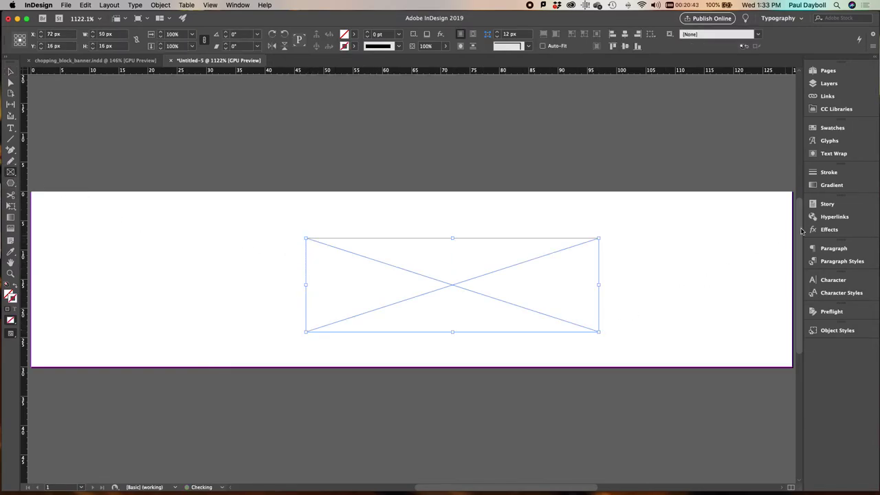
click(829, 172)
click(732, 180)
click(733, 180)
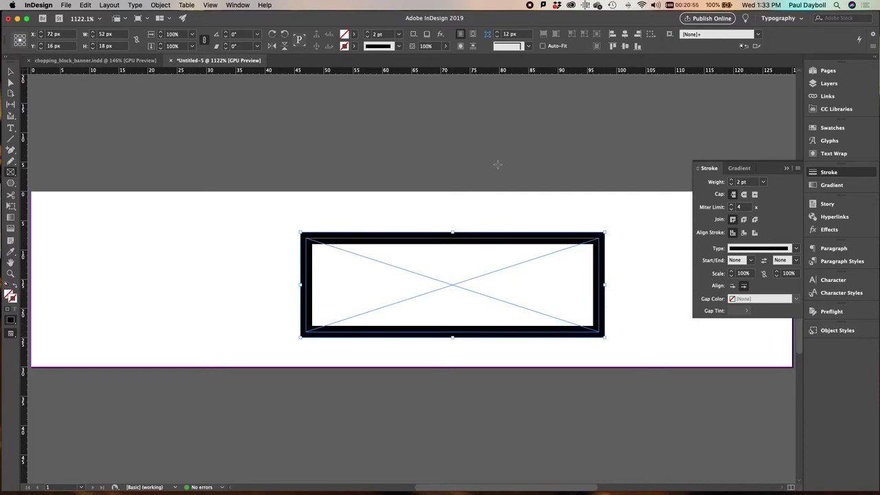
click(702, 171)
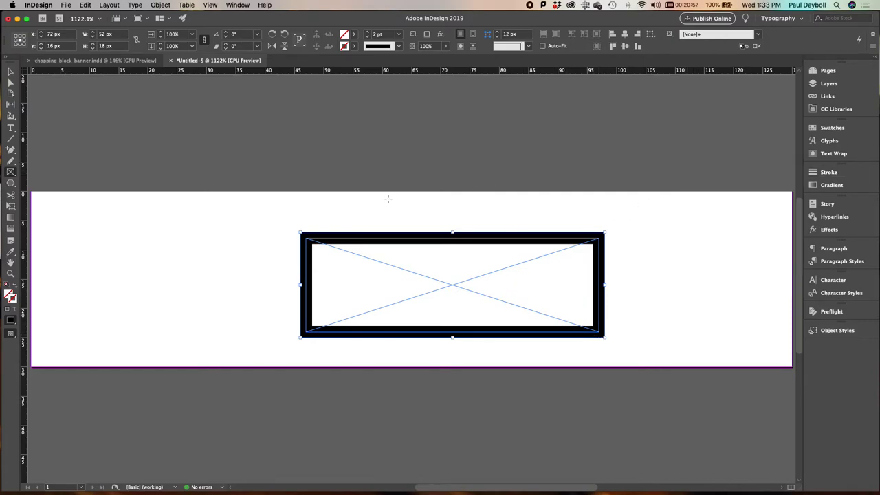
- Resize the frame to 50 × 24 px and align its stroke to the inside
click(10, 71)
drag(453, 231, 448, 181)
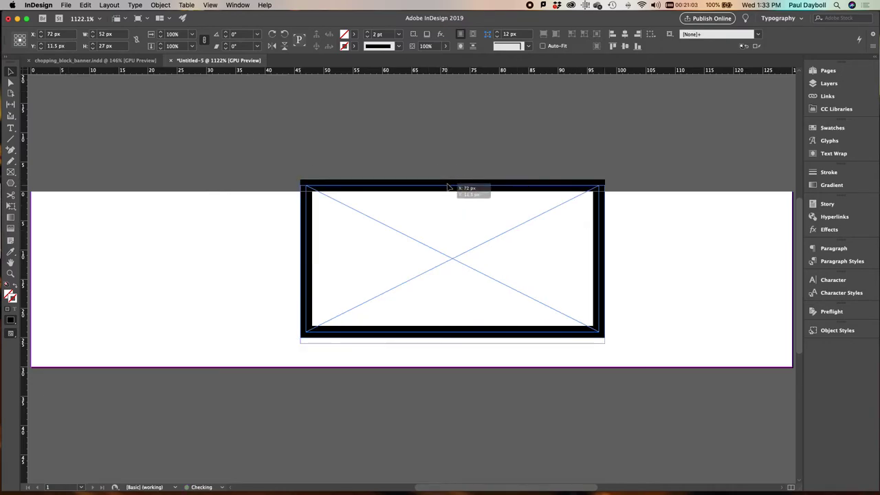
key(Down)
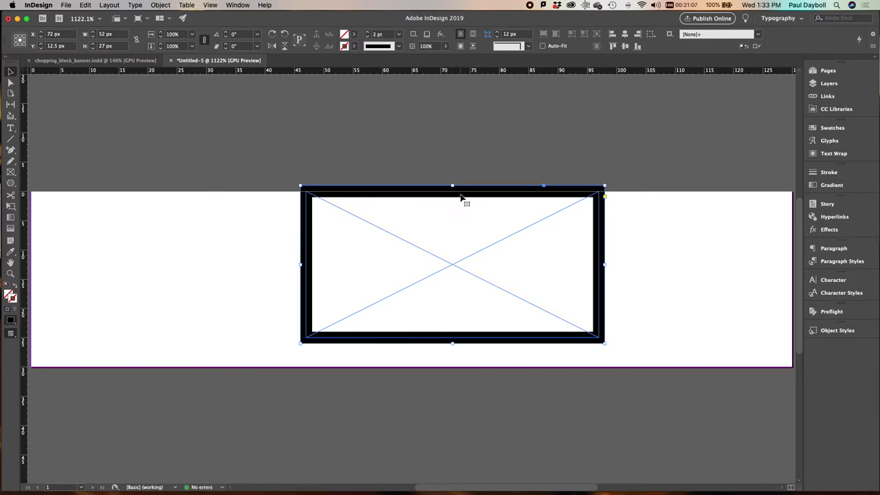
mouse_move(453, 187)
mouse_down()
mouse_move(460, 205)
mouse_move(454, 193)
mouse_up()
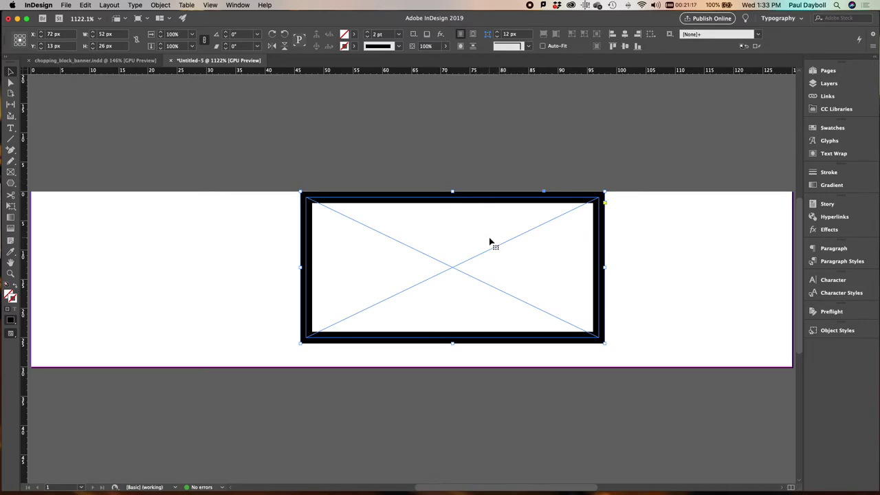
click(829, 173)
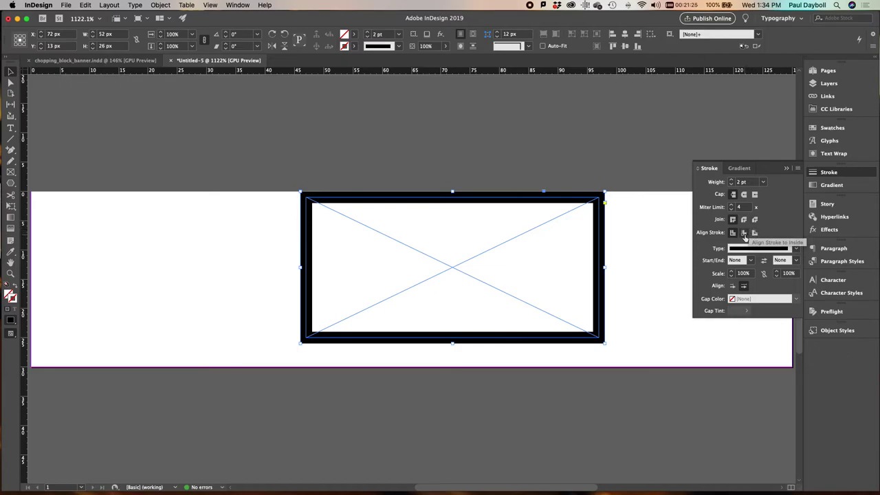
click(745, 235)
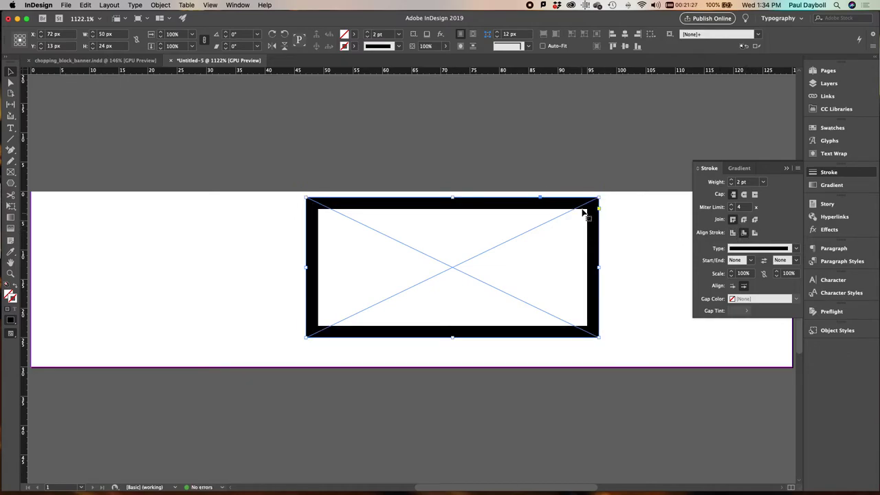
drag(457, 201, 456, 197)
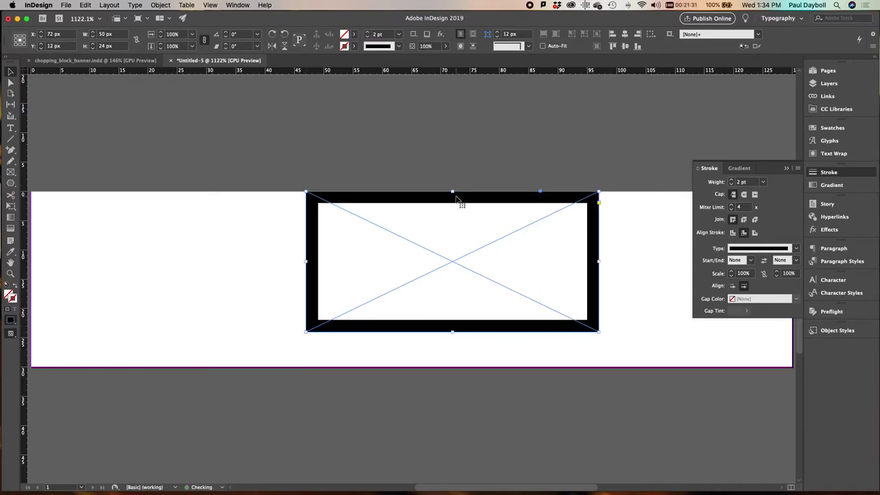
click(703, 168)
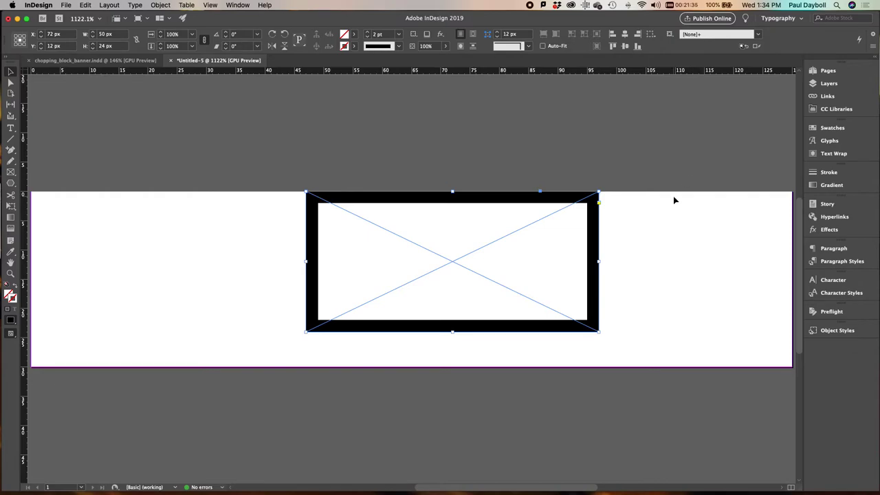
- In chopping_block_banner.indd, select the flame image and activate the Eyedropper tool
click(142, 63)
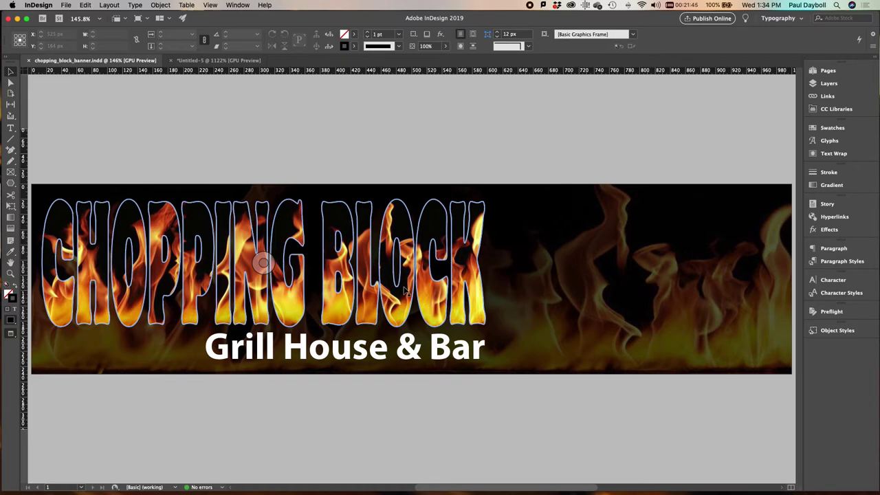
click(415, 293)
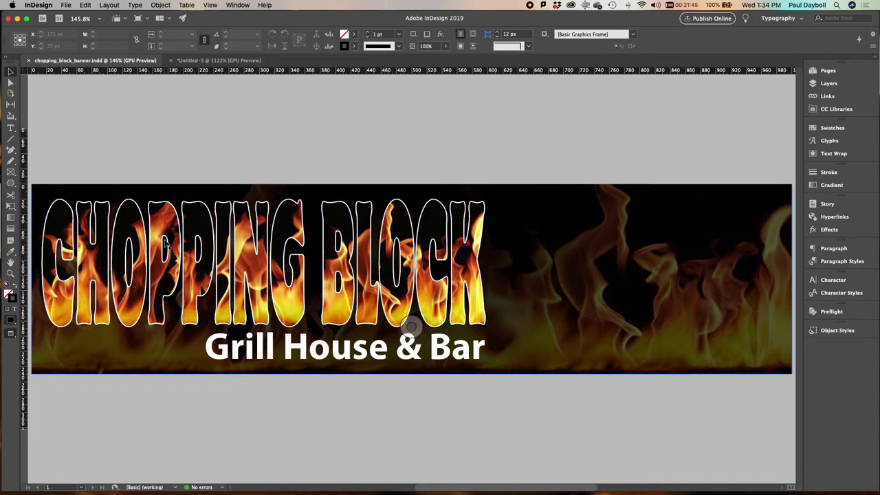
click(12, 254)
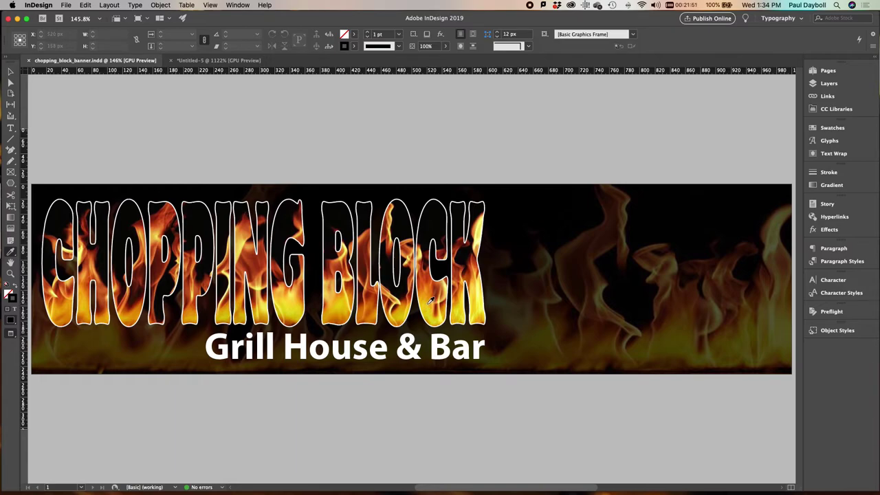
click(9, 254)
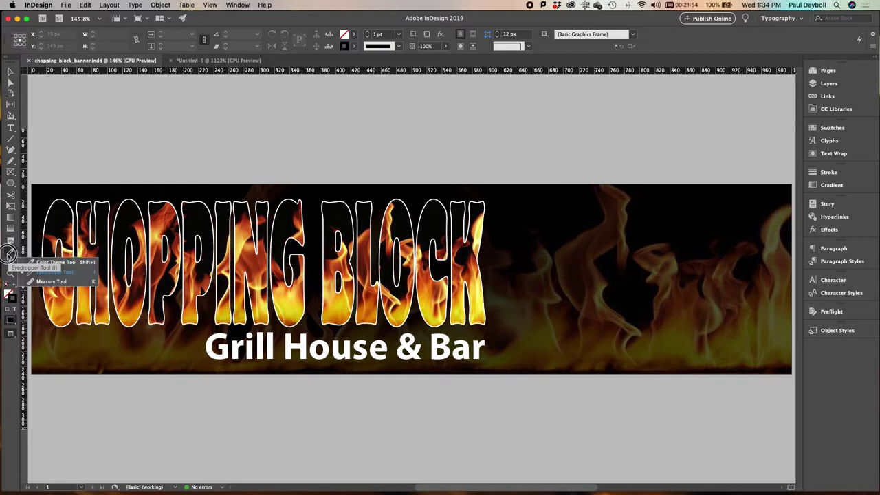
click(65, 272)
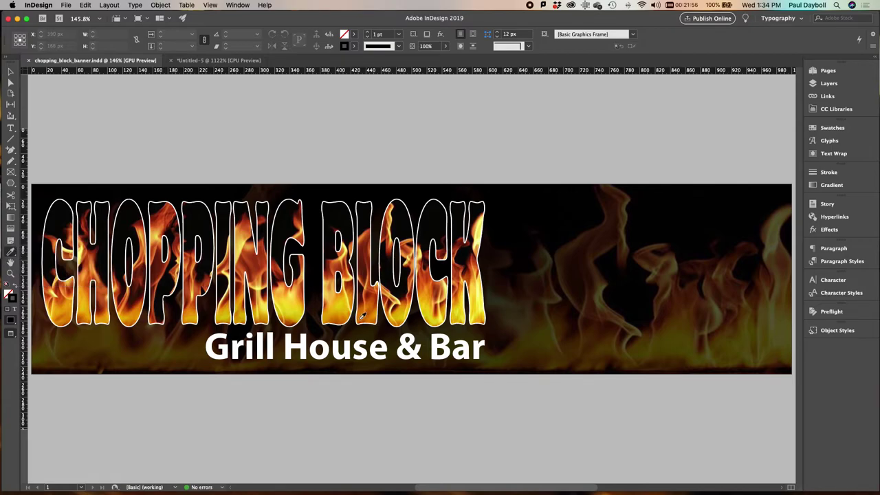
- Sample the flame yellow near the K and add it as swatch R=241 G=211 B=27
click(832, 128)
click(472, 307)
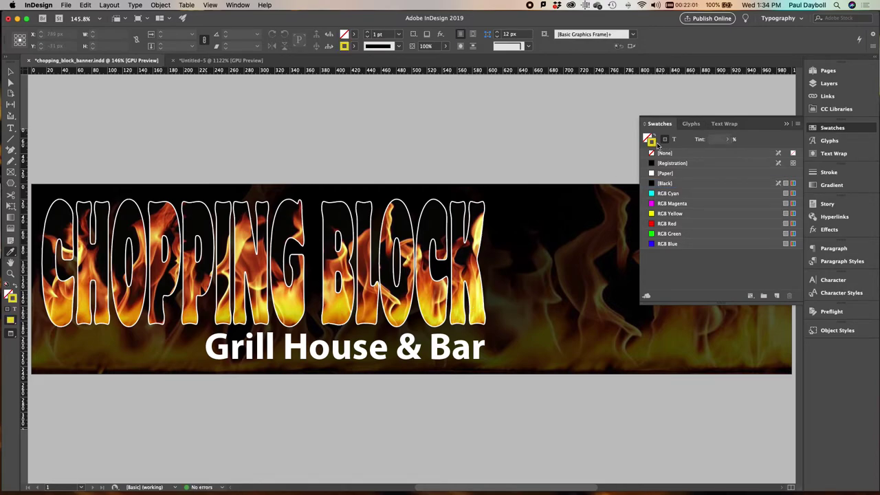
drag(651, 141, 665, 251)
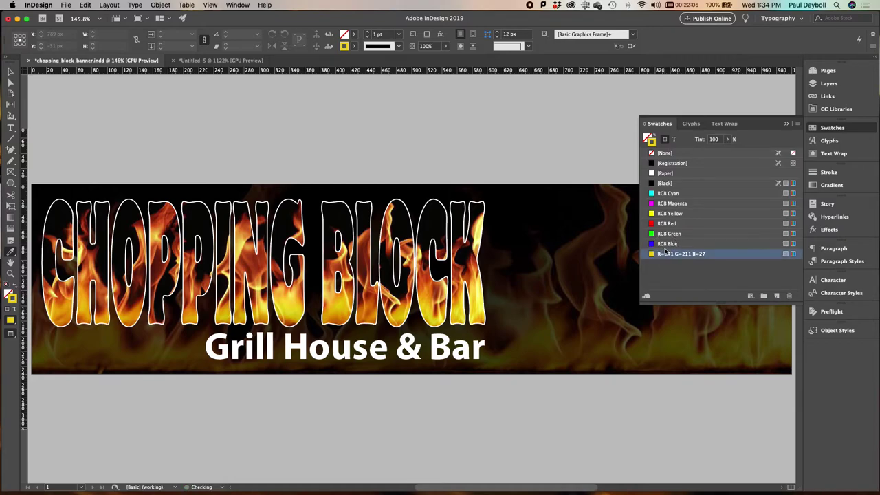
right_click(672, 258)
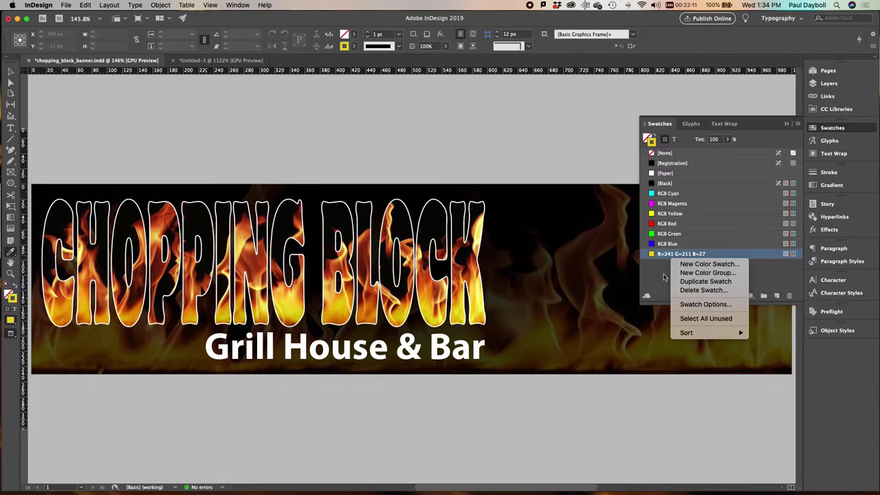
click(664, 277)
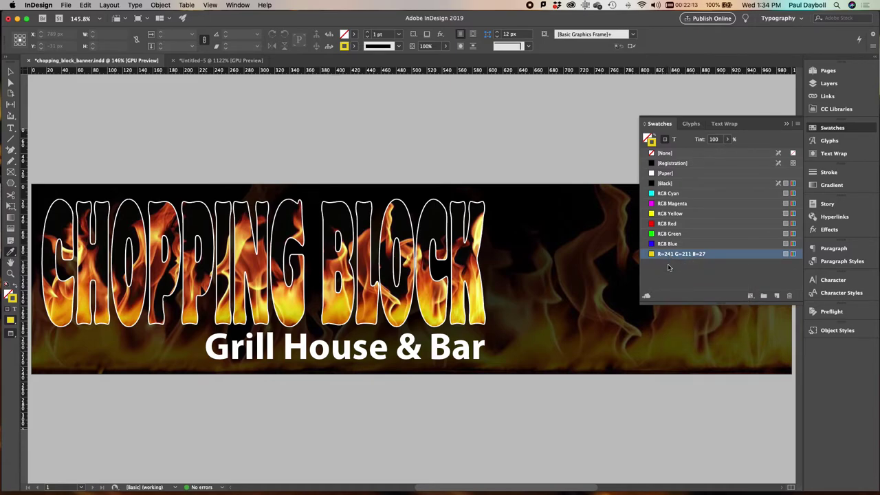
- Go to Untitled-5, start a New Color Swatch, then cancel it
click(224, 61)
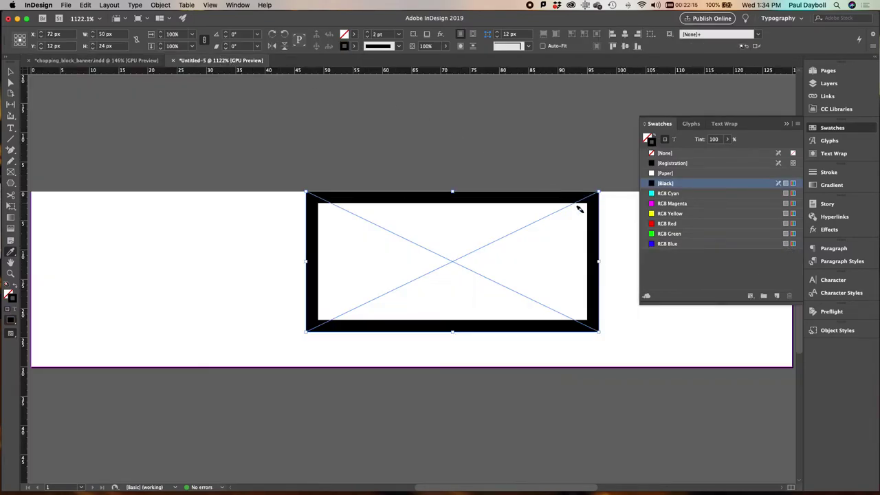
click(114, 60)
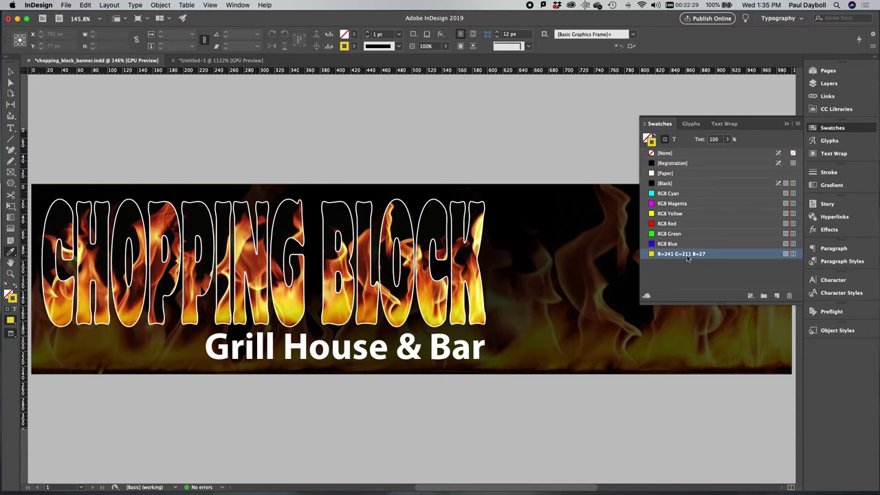
click(240, 61)
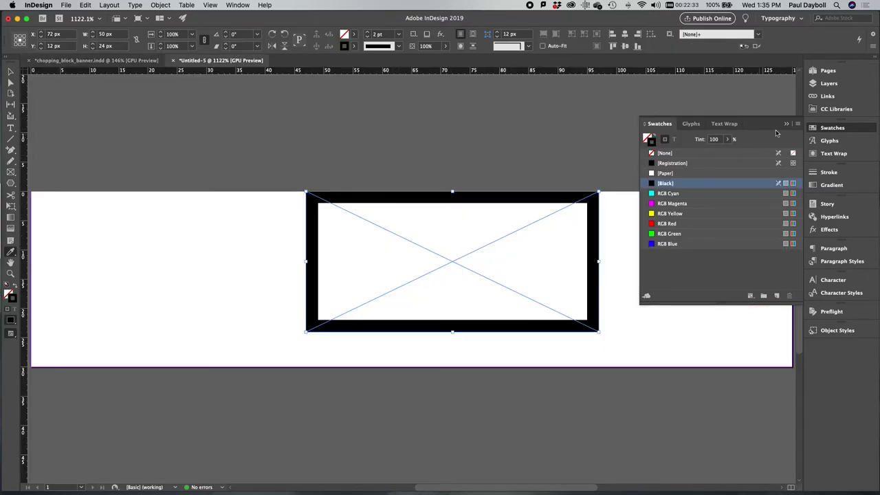
click(799, 125)
click(782, 130)
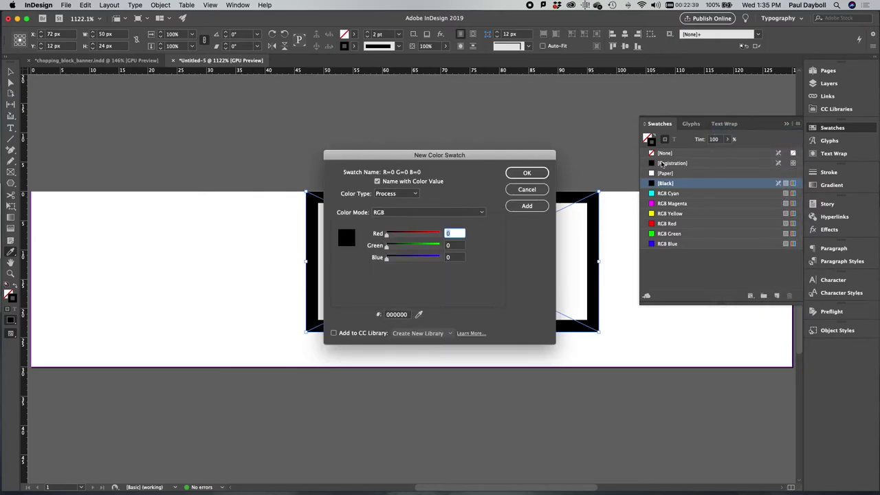
click(535, 190)
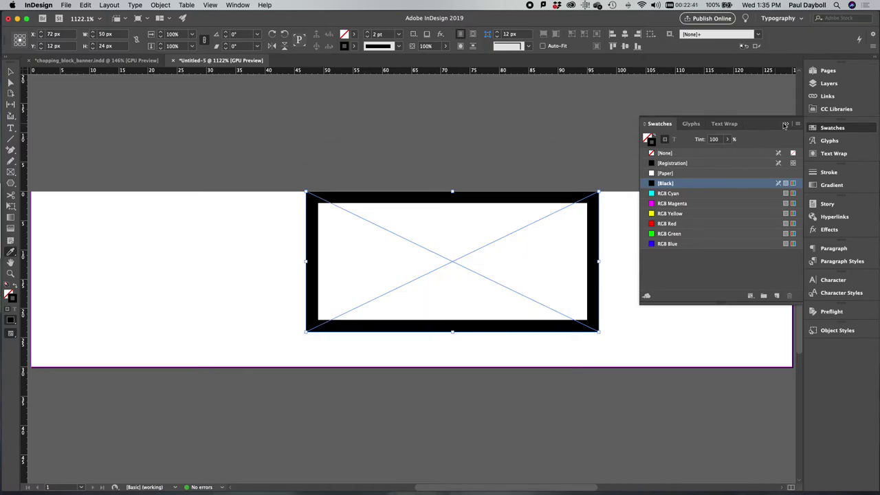
- Define a new color swatch R=241 G=211 B=27 in Untitled-5
click(797, 124)
click(752, 129)
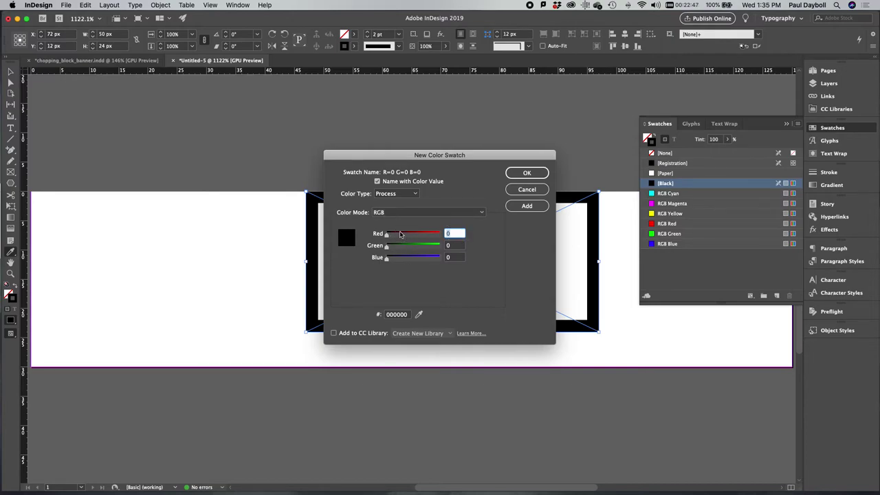
text(241)
key(Tab)
text(211)
key(Tab)
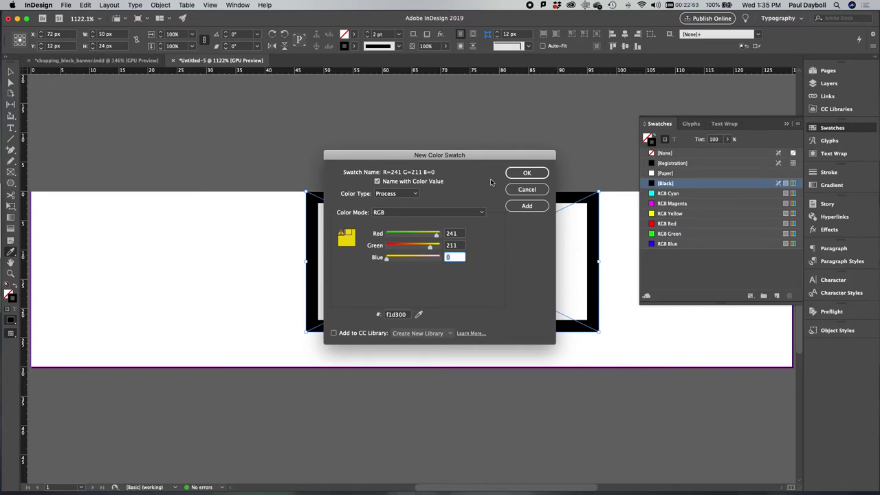
click(532, 191)
key(Tab)
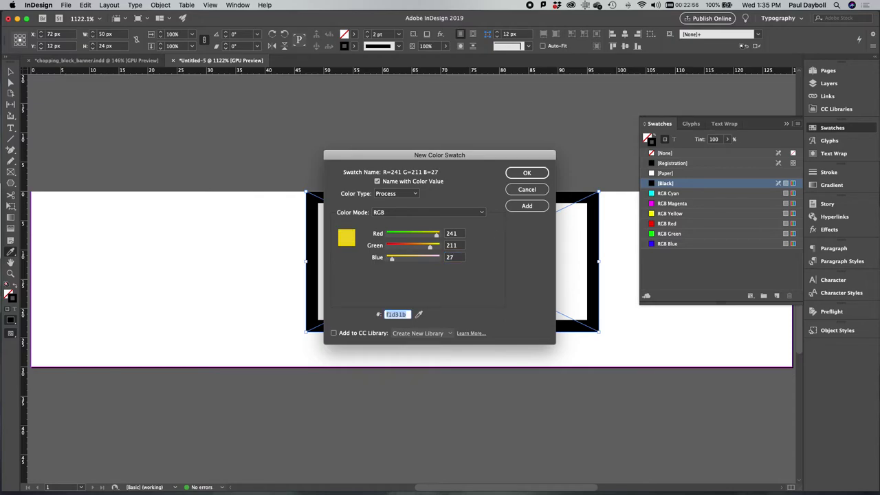
click(526, 173)
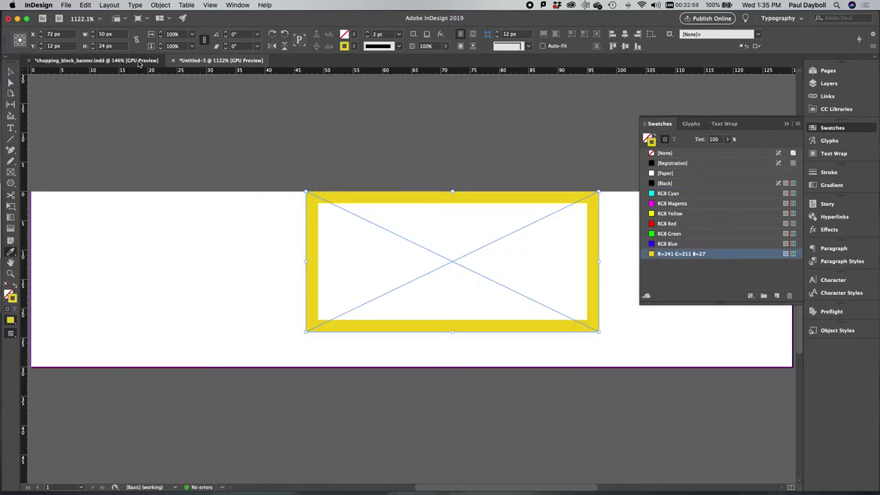
click(137, 61)
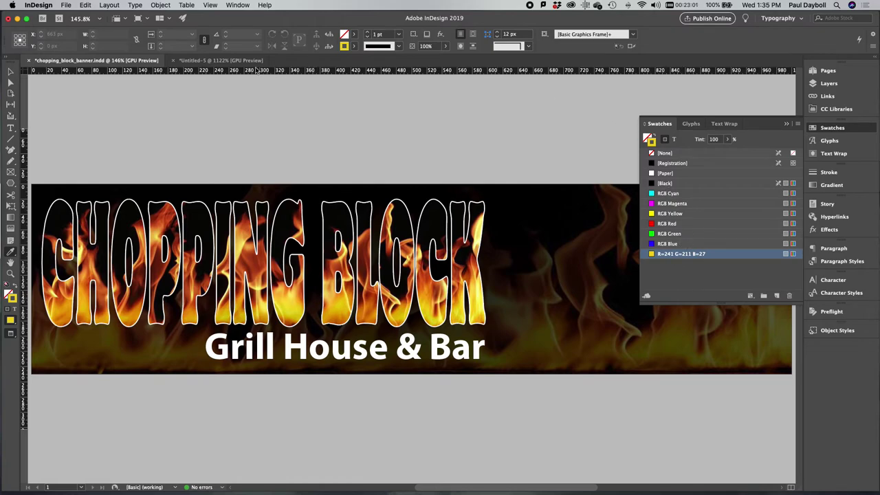
- In Untitled-5, fill the frame with the R=241 G=211 B=27 yellow and set its stroke to [Black]
click(227, 61)
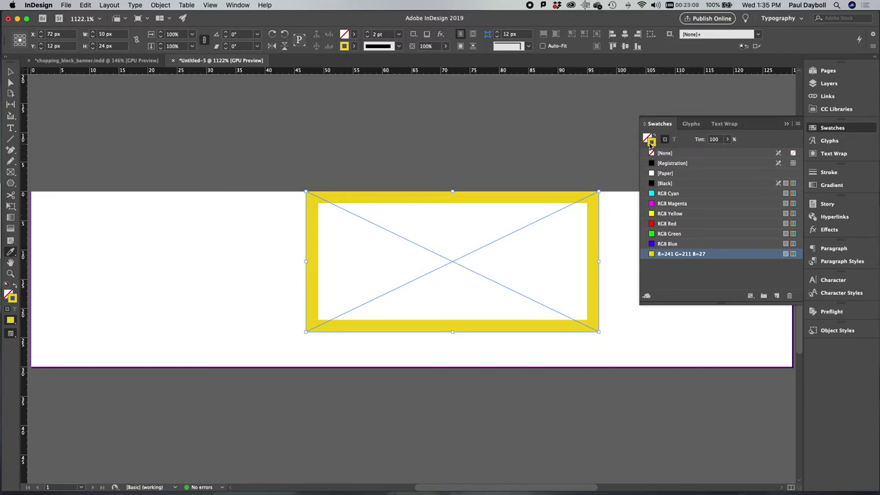
click(661, 174)
click(648, 137)
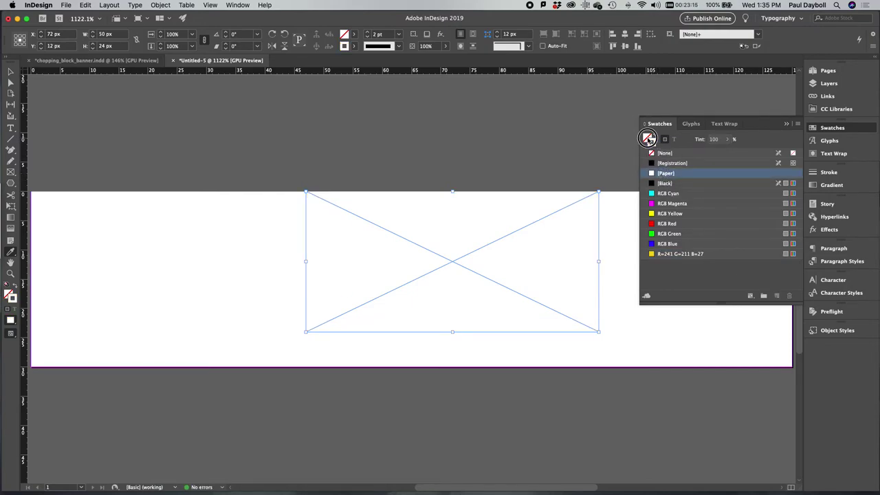
click(671, 255)
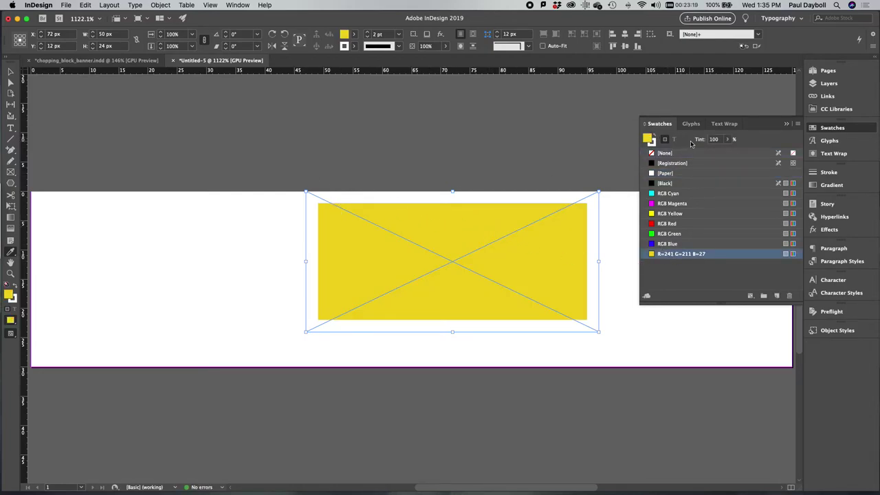
click(653, 143)
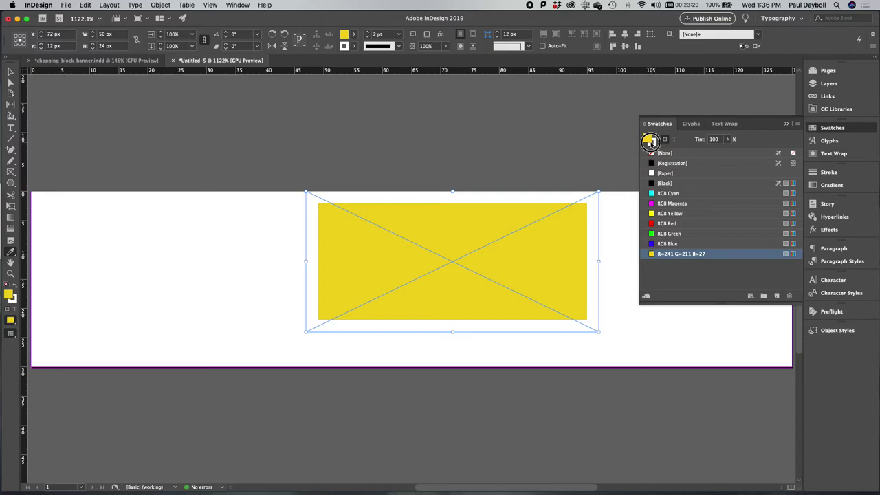
click(664, 184)
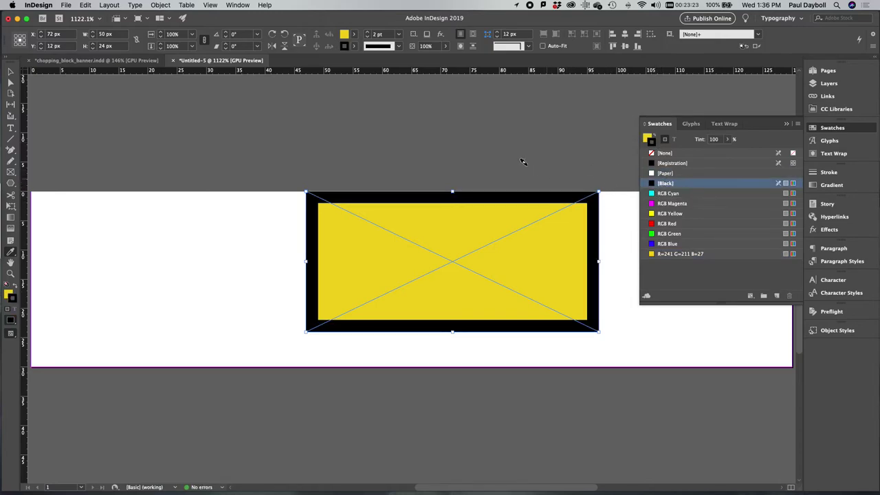
click(657, 126)
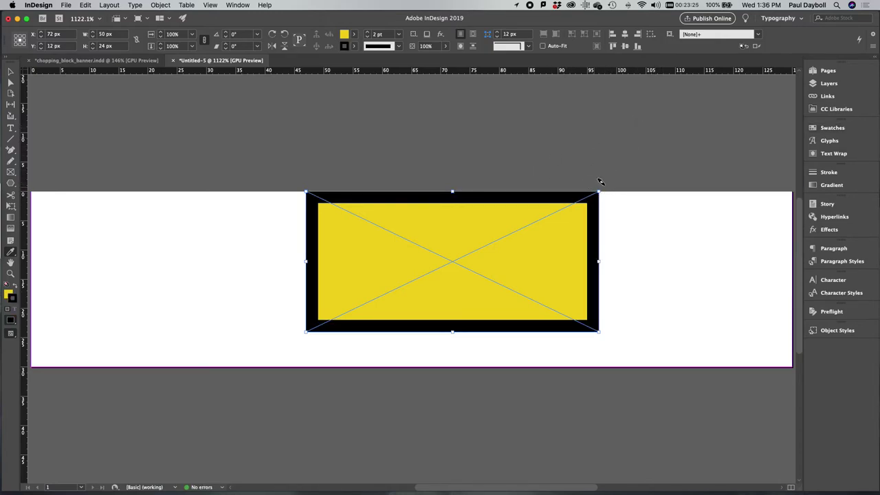
- Open Object > Corner Options and set the corner shape to Rounded
click(165, 5)
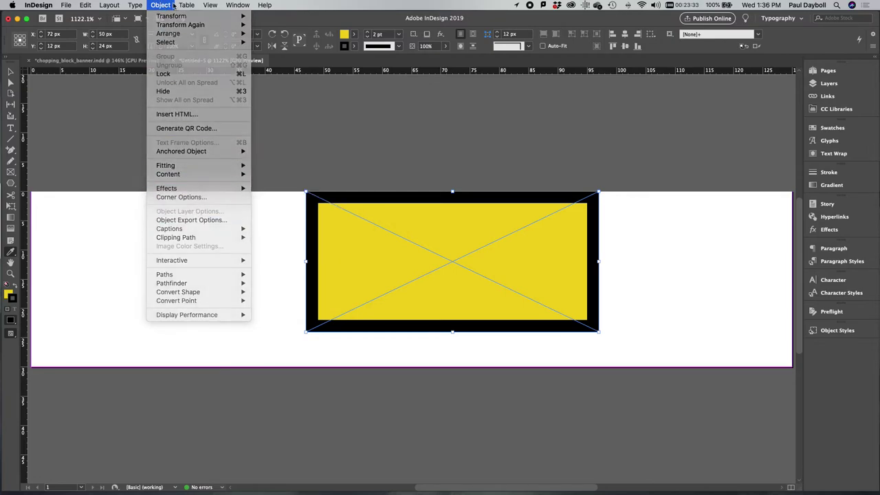
click(395, 187)
click(176, 5)
click(160, 5)
click(161, 4)
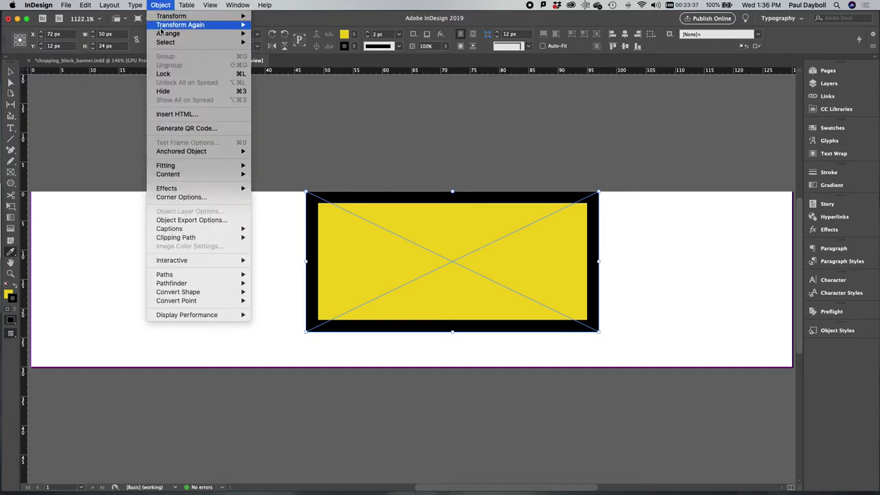
click(184, 197)
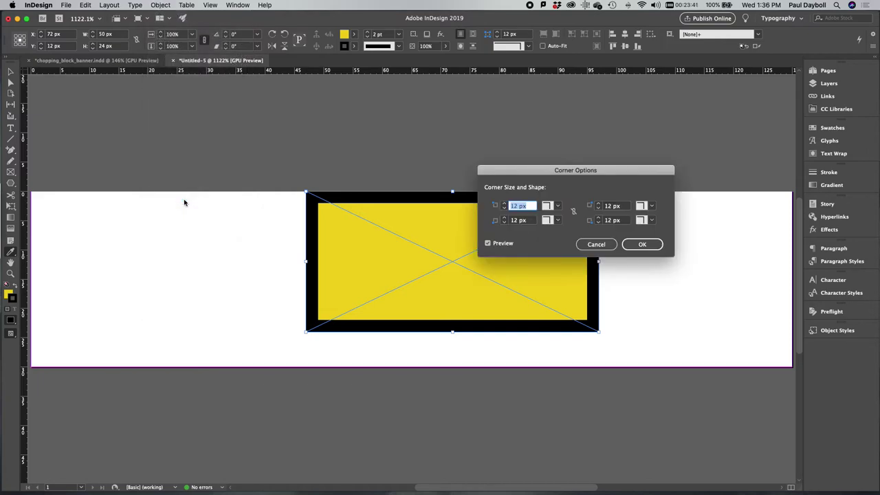
click(558, 206)
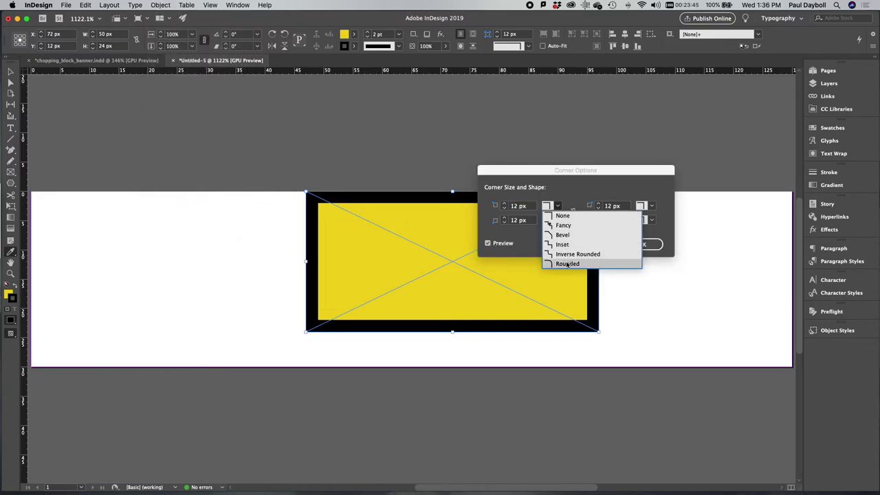
click(564, 235)
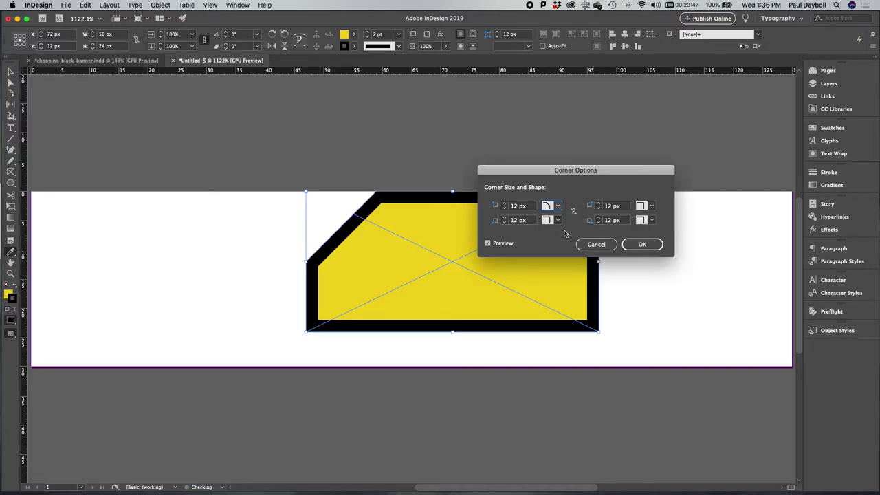
click(552, 208)
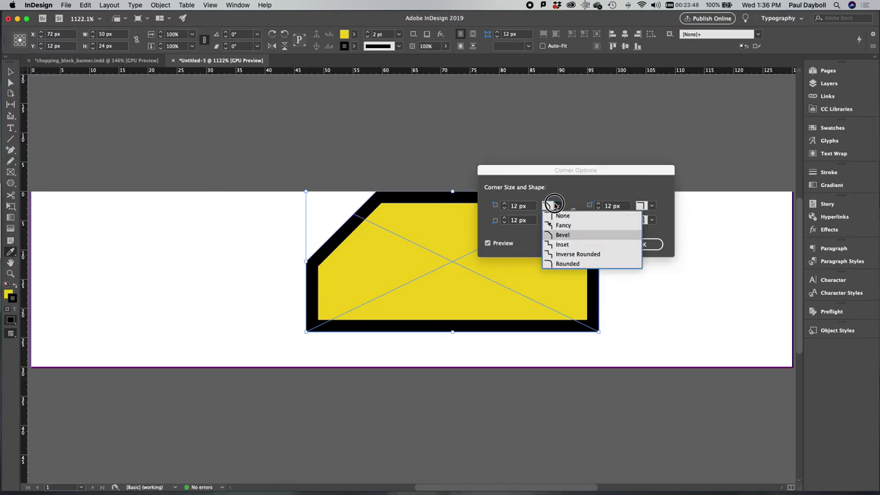
click(566, 264)
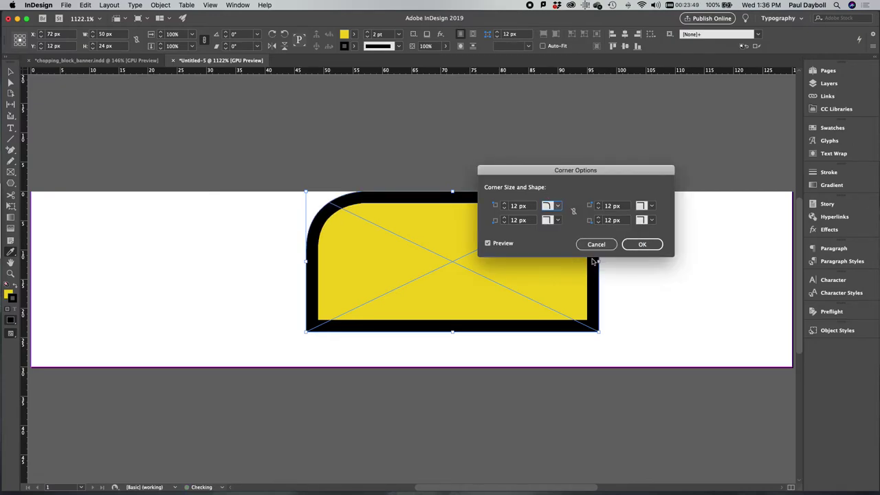
- Link all four corners and set the rounded corner size to 7 px
click(575, 212)
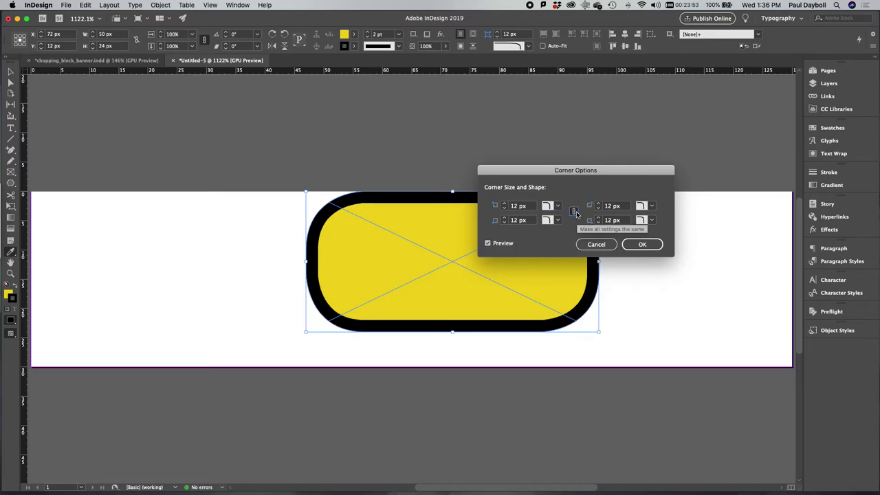
click(505, 208)
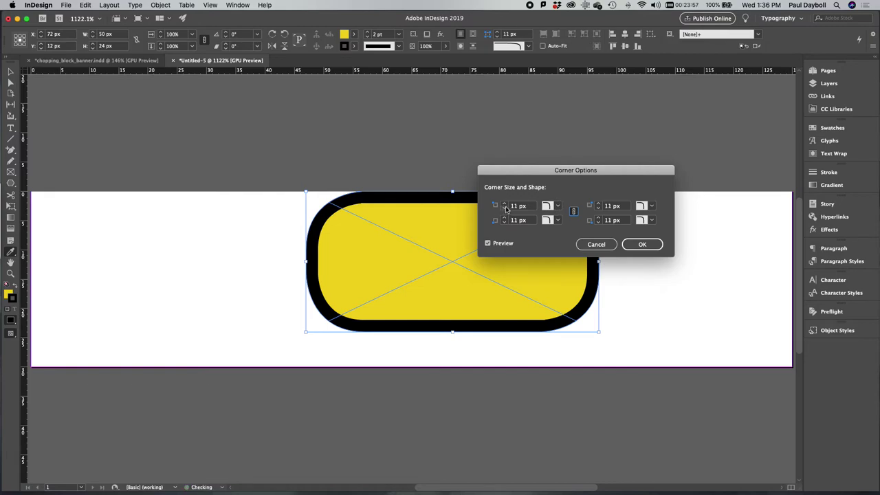
click(504, 209)
click(505, 209)
click(505, 208)
click(505, 209)
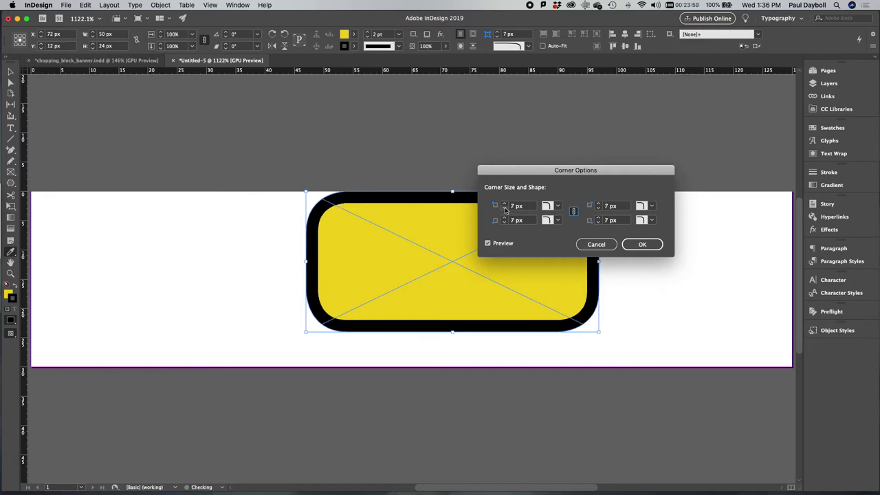
click(642, 244)
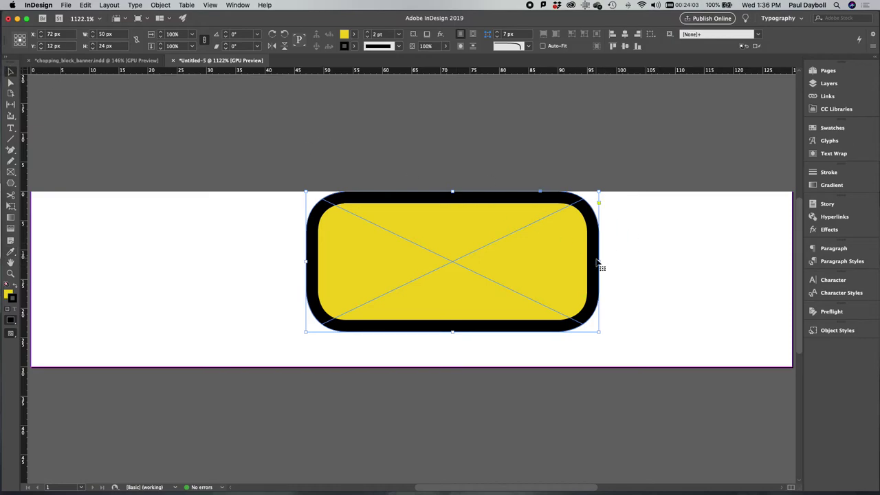
- Drag the button frame's right, bottom and left edges out to the 130 × 30 px page bounds
drag(599, 261, 708, 260)
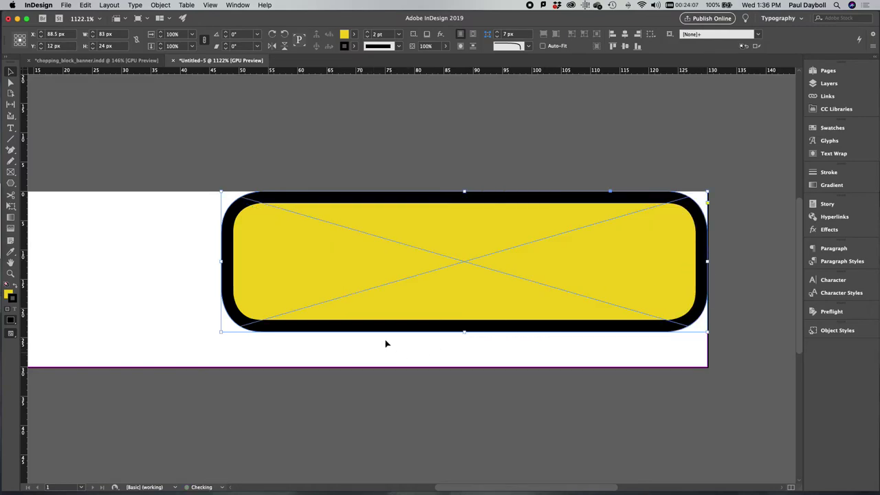
drag(466, 333, 465, 367)
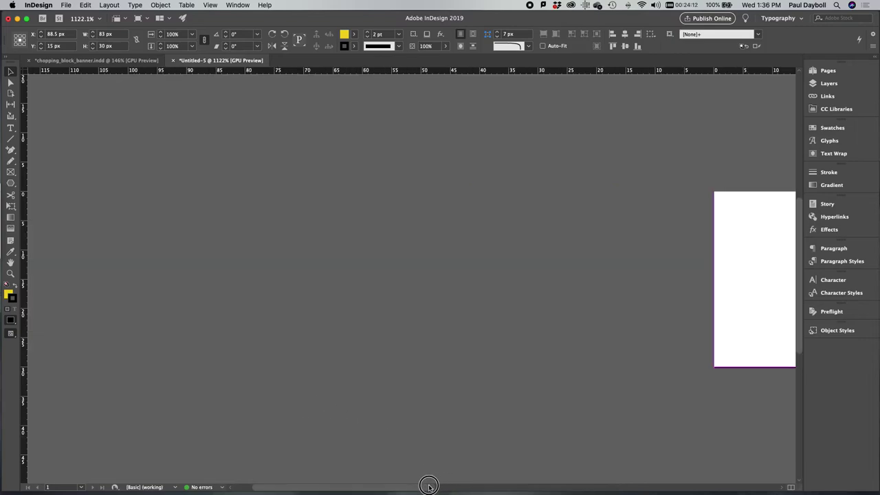
click(431, 486)
drag(433, 489, 552, 473)
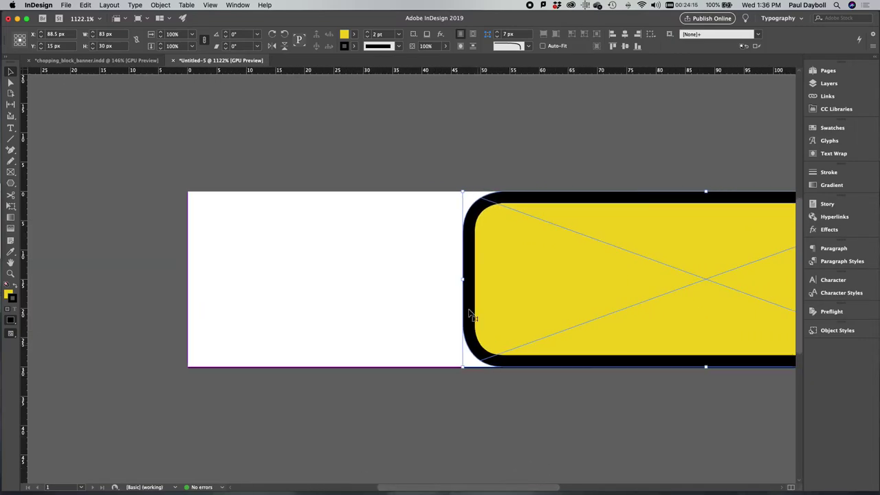
drag(464, 281, 189, 279)
drag(422, 485, 459, 479)
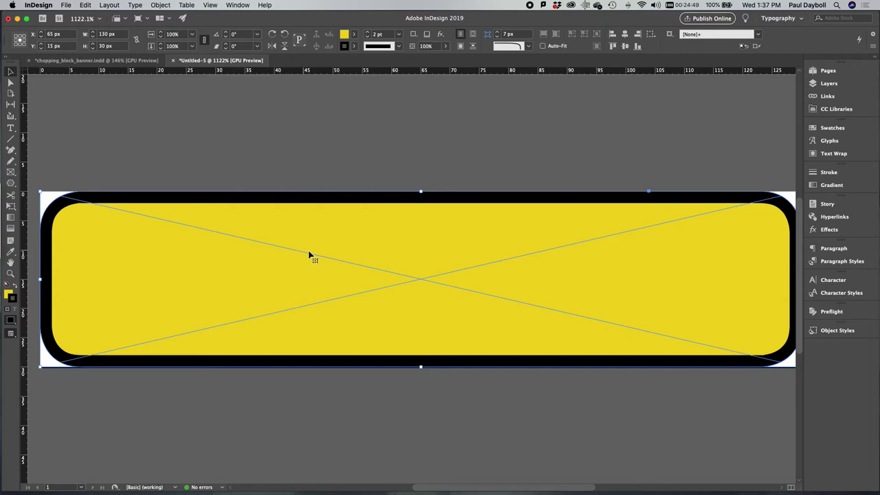
- Draw a text frame inside the yellow button and type HOME
click(10, 128)
drag(87, 221, 655, 333)
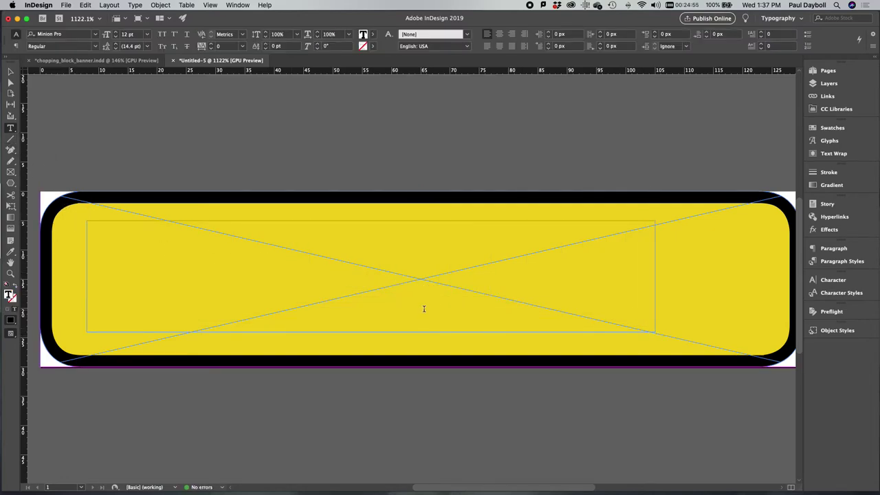
text(HOM)
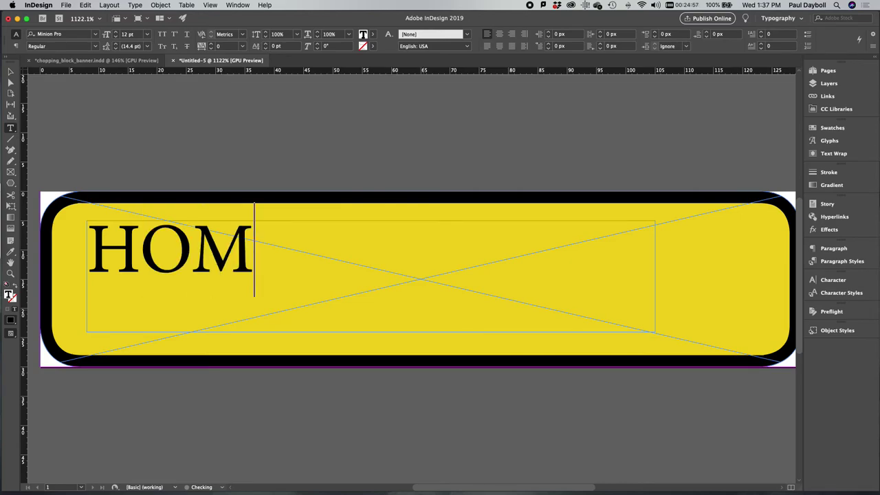
text(E)
- Format HOME as Myriad Pro Semibold at 16 pt
drag(288, 240, 87, 248)
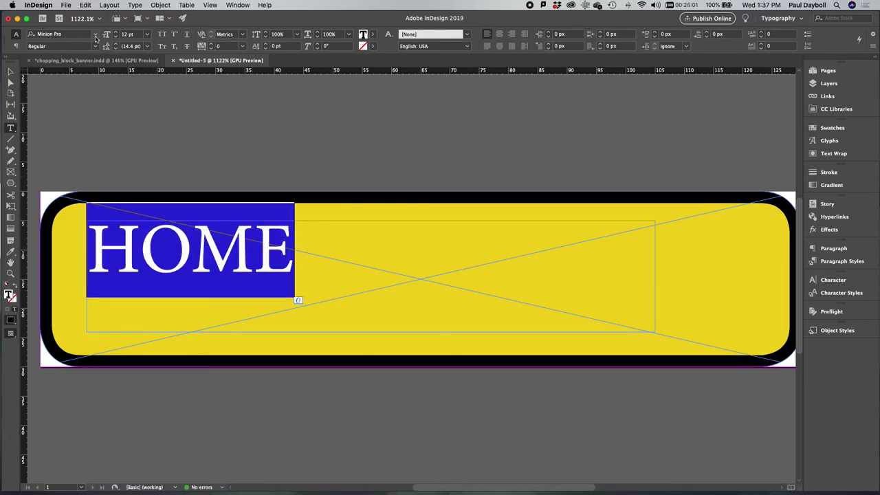
click(96, 35)
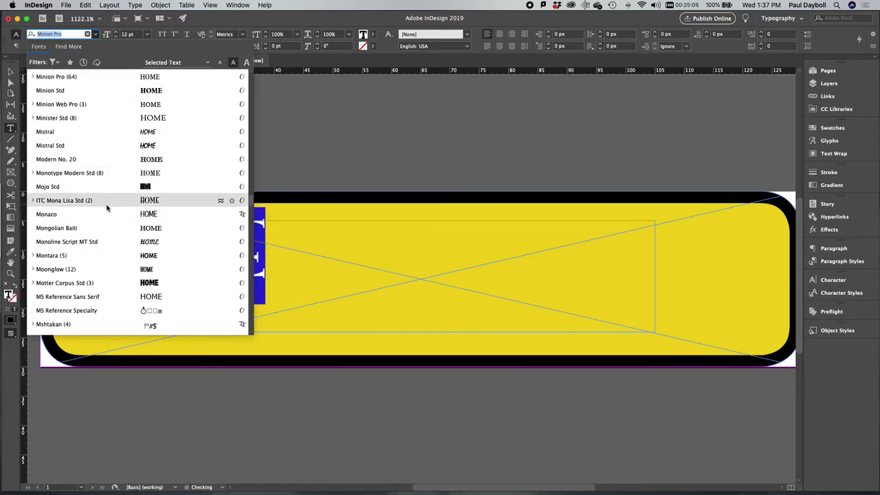
scroll(131, 277, down, 3)
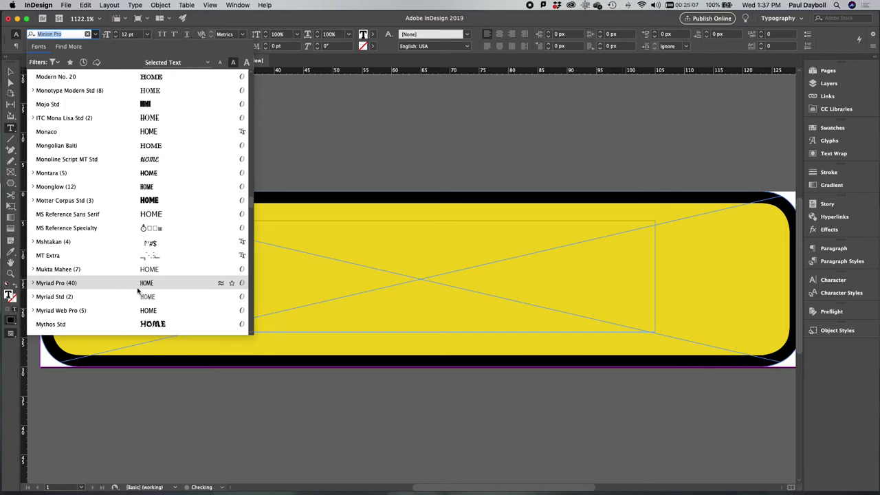
click(139, 287)
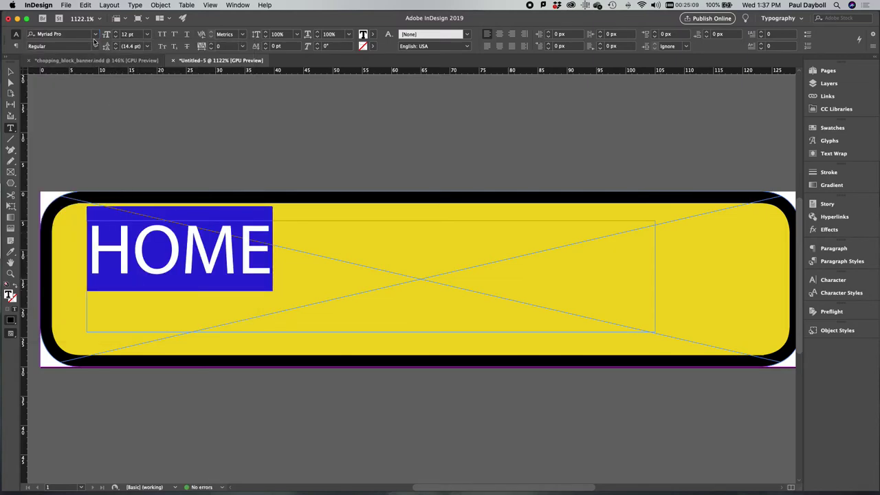
click(96, 46)
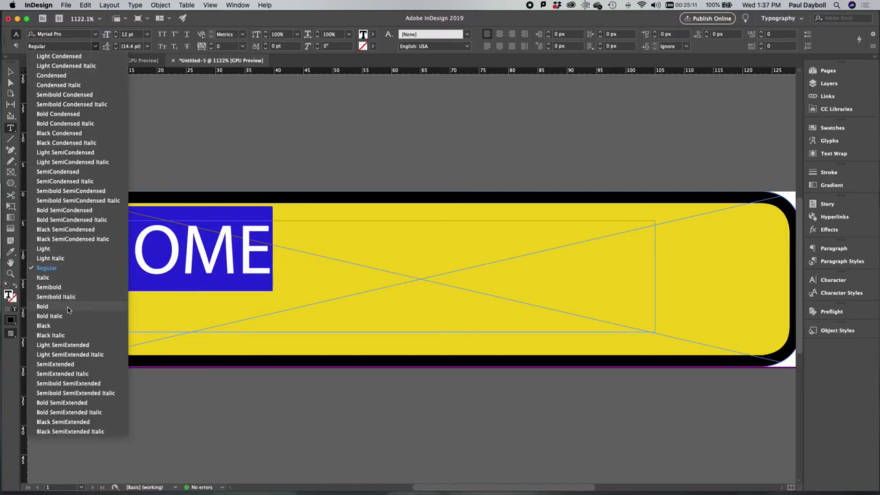
click(49, 287)
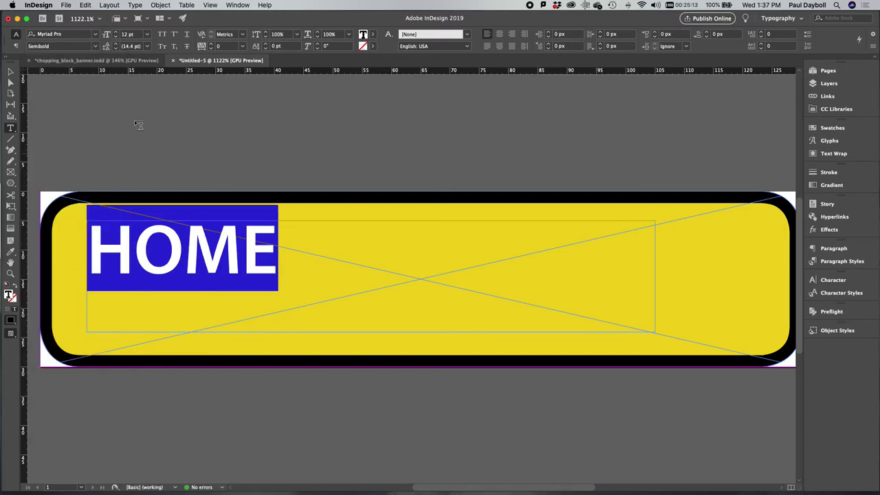
key(super+shift+period)
key(super+shift+period)
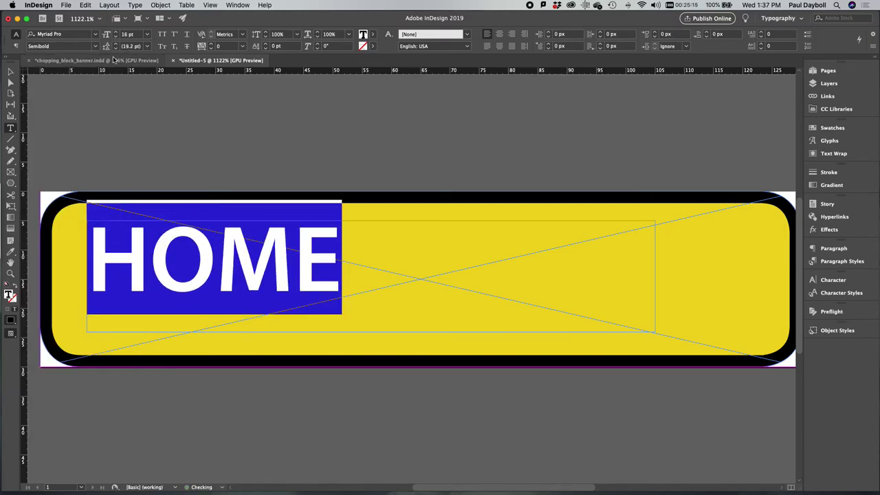
click(10, 71)
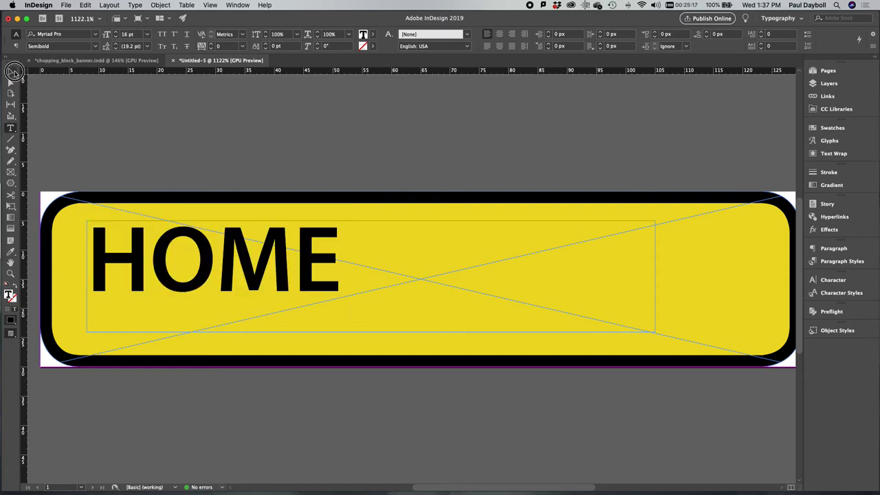
- Drag the HOME text frame's left, right, top and bottom edges to the button's edges, then apply Align Center to HOME
drag(88, 277, 40, 276)
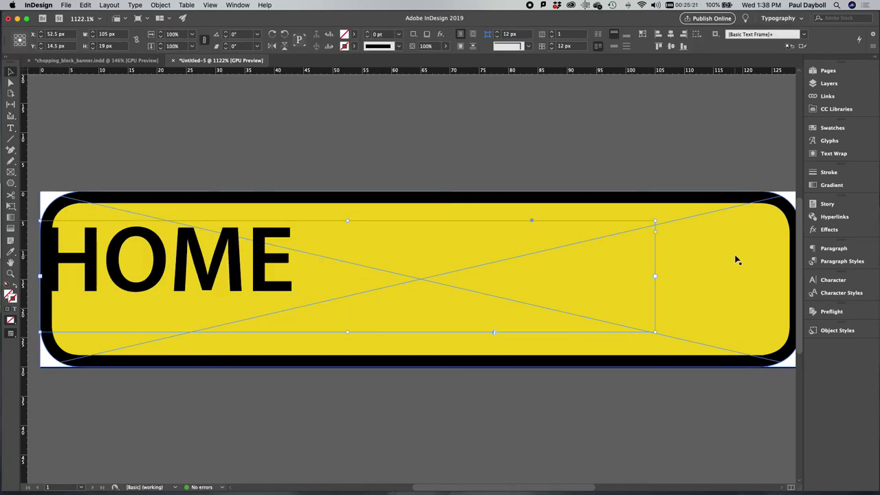
drag(656, 277, 596, 296)
drag(482, 491, 432, 492)
drag(434, 220, 423, 191)
drag(435, 332, 433, 366)
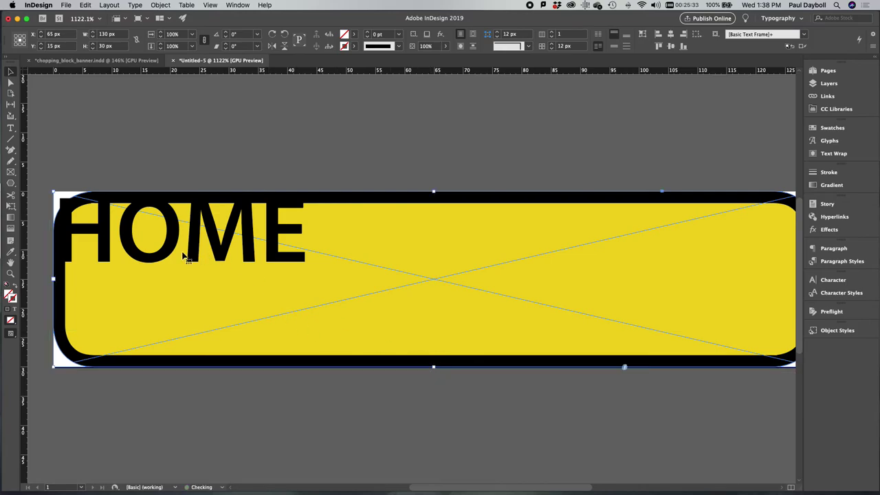
double_click(219, 236)
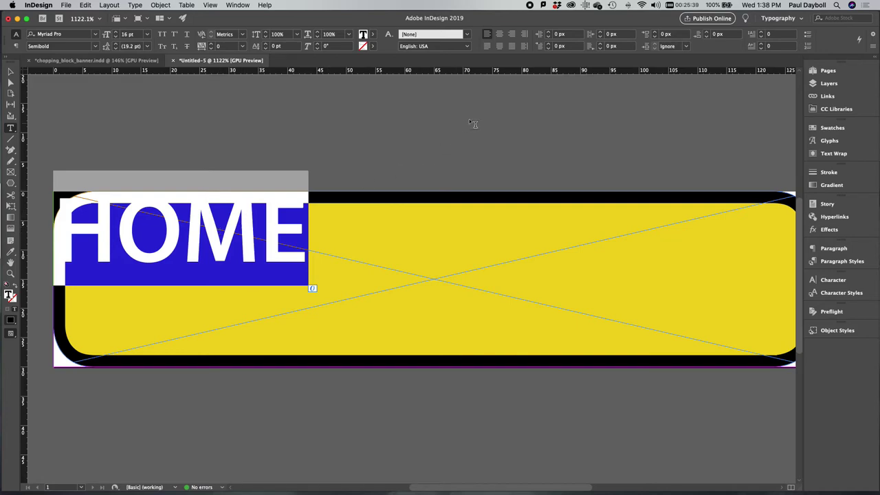
click(502, 34)
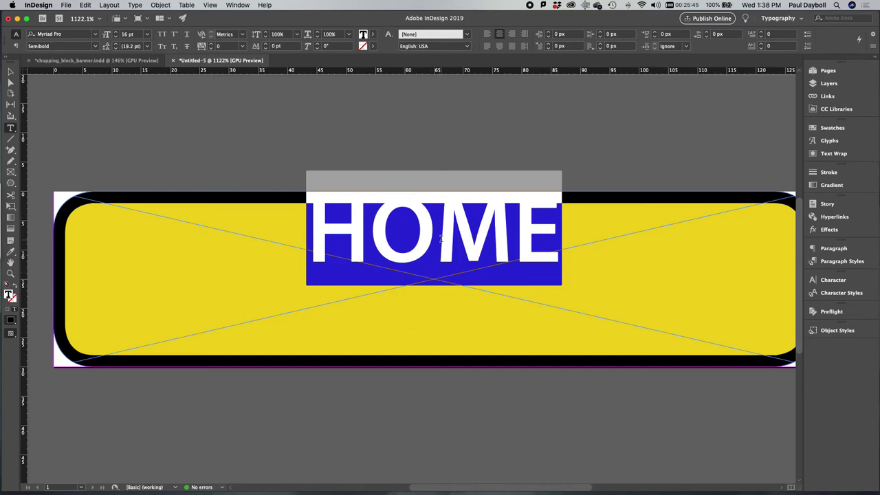
- Set the HOME text frame's Vertical Justification to Center in Text Frame Options
click(161, 5)
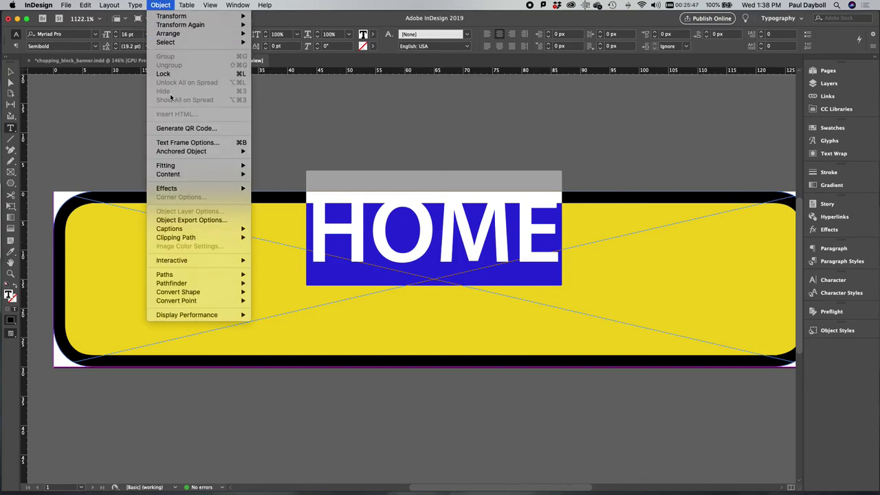
click(181, 145)
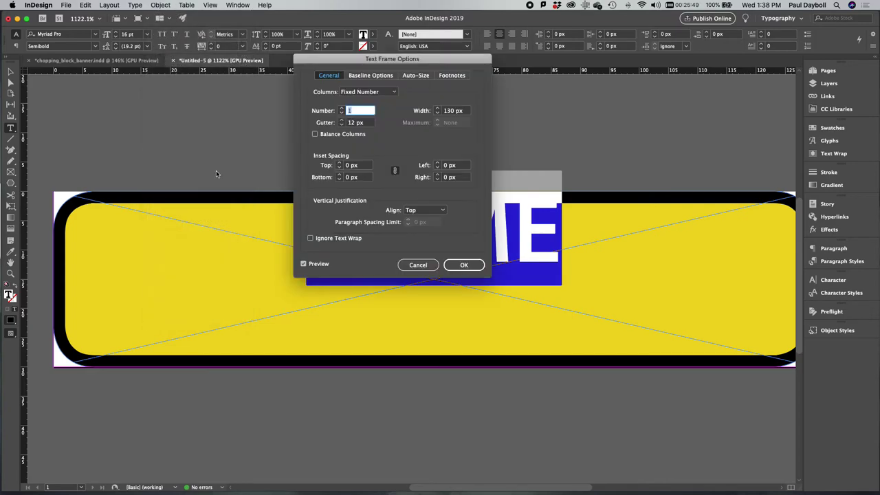
click(412, 211)
click(426, 234)
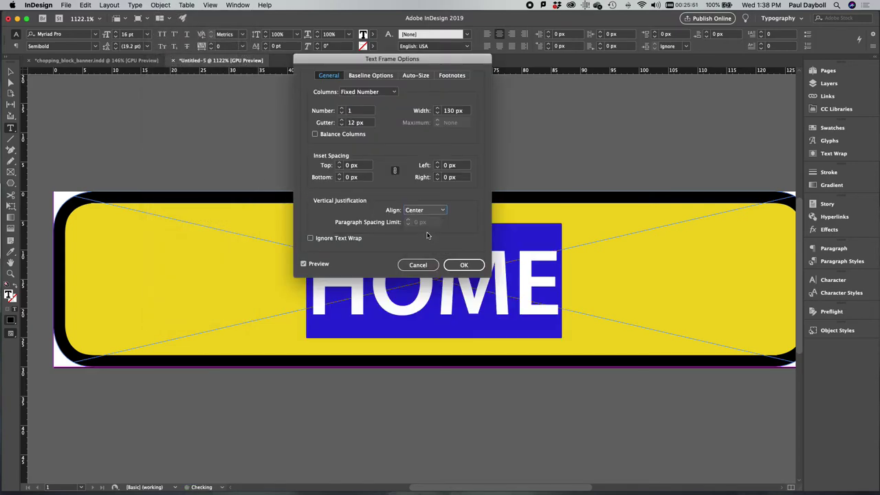
click(465, 265)
click(471, 313)
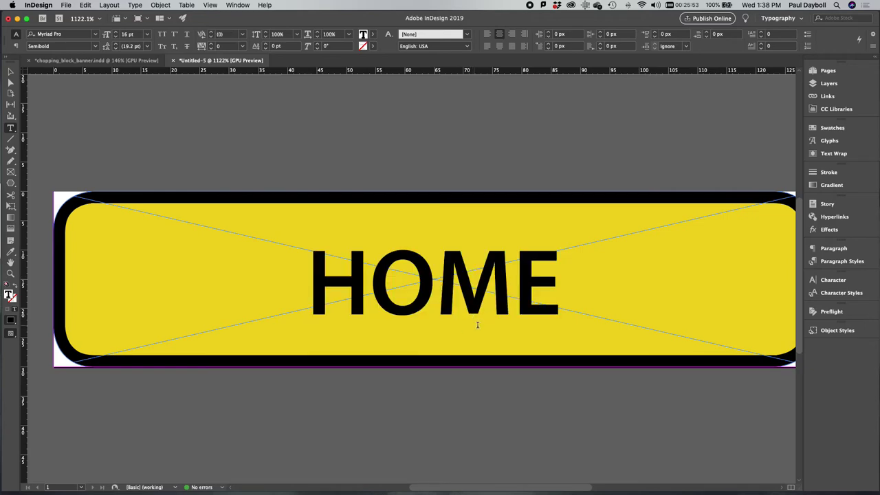
drag(558, 276, 335, 271)
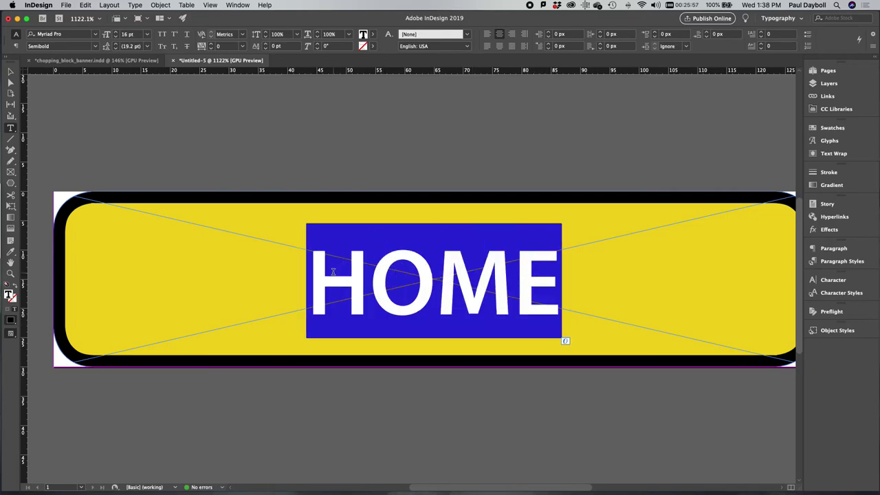
- Deselect the HOME text and create a new Buttons folder in the Save dialog
click(310, 144)
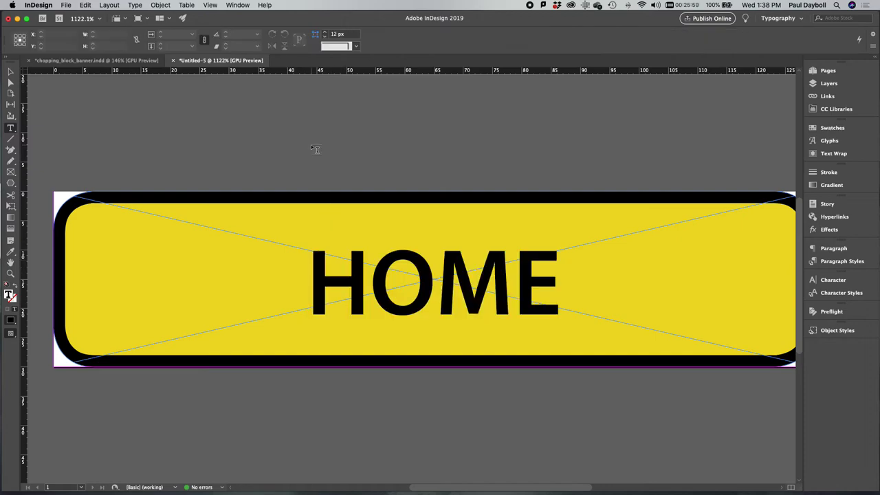
click(66, 5)
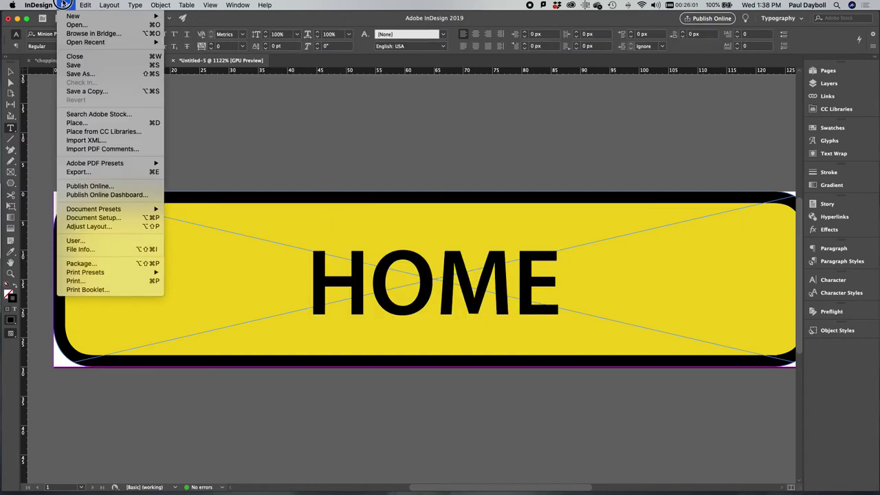
click(71, 65)
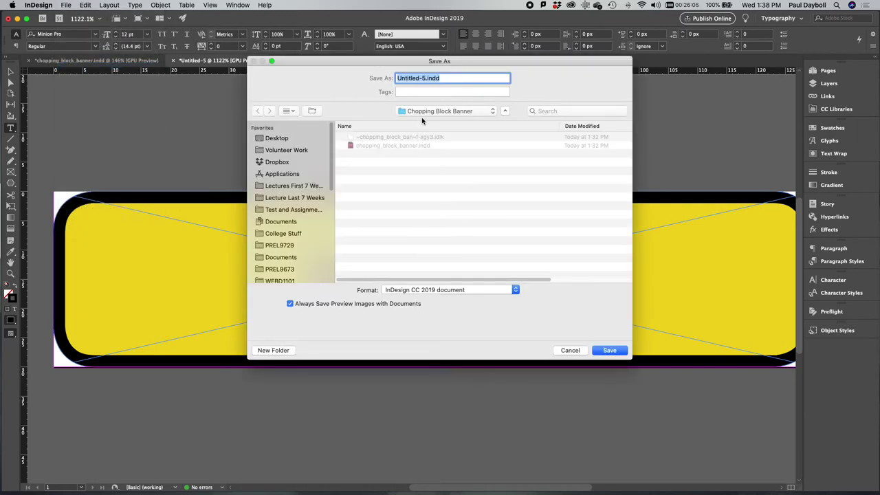
click(275, 351)
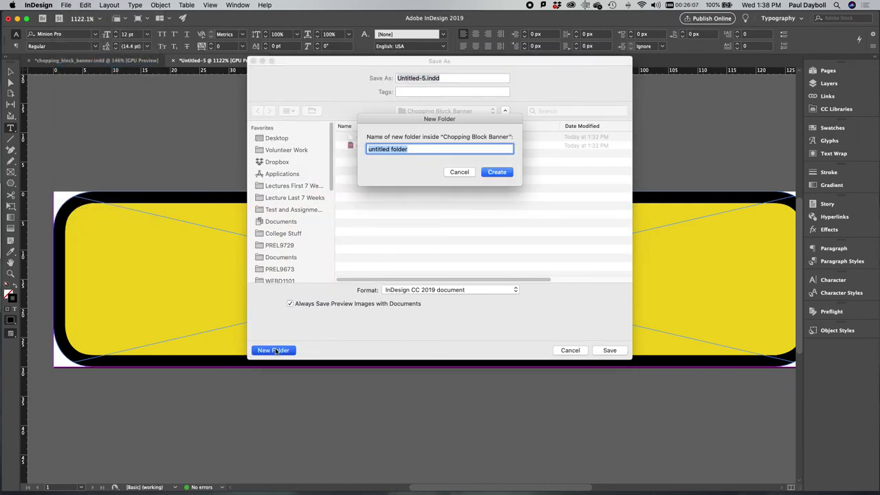
text(Buttons)
key(Return)
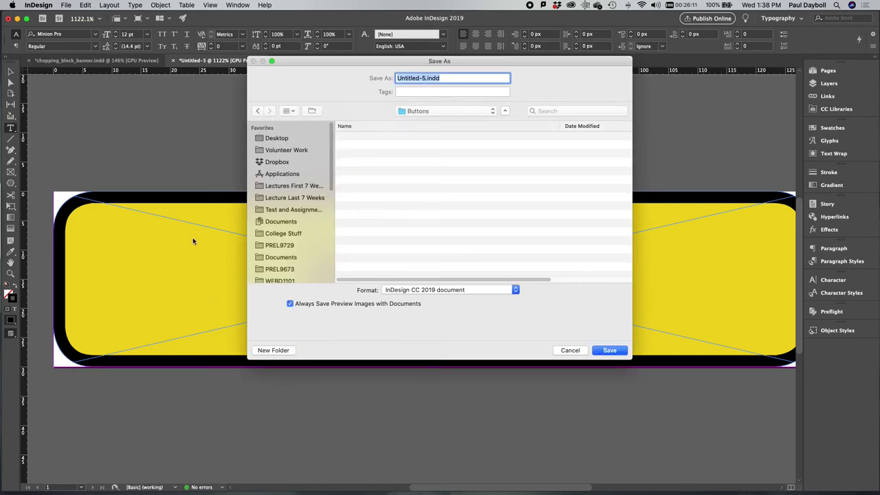
- Enter home_btn_1 as the document's file name
text(Hpome)
key(BackSpace)
key(BackSpace)
key(BackSpace)
key(BackSpace)
text(ome)
key(BackSpace)
key(BackSpace)
key(BackSpace)
key(BackSpace)
text(home)
key(Delete)
text(_btn_1)
- Save home_btn_1.indd, then export it as PNG to home_btn_1.png with default settings
click(620, 352)
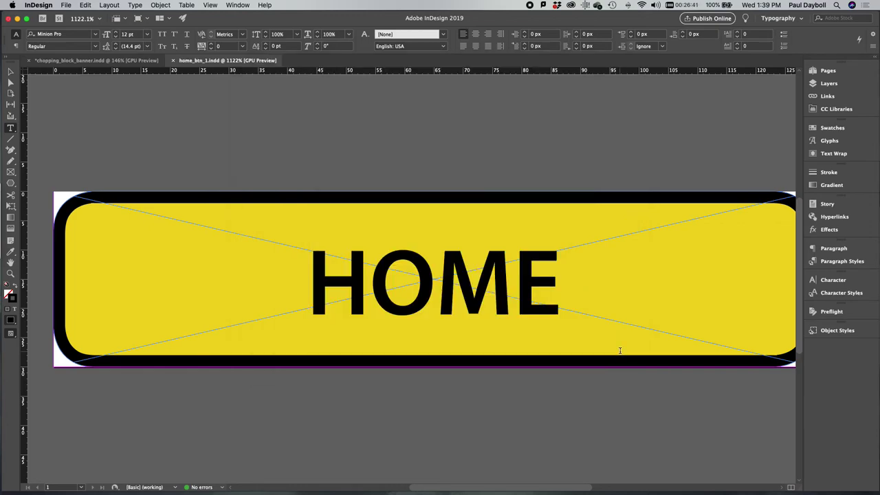
click(66, 4)
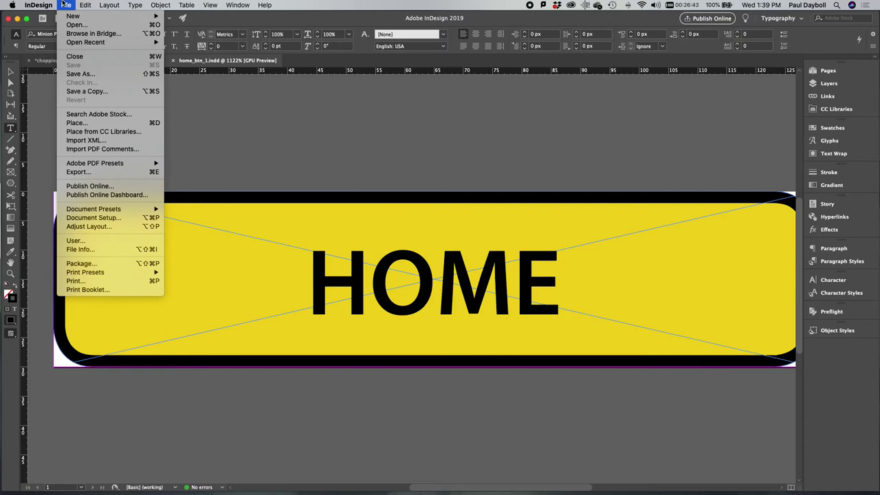
click(82, 172)
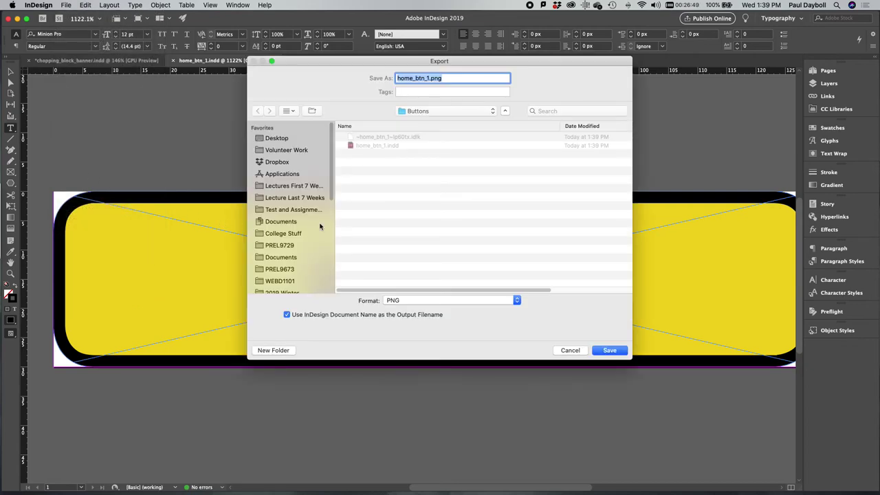
click(405, 304)
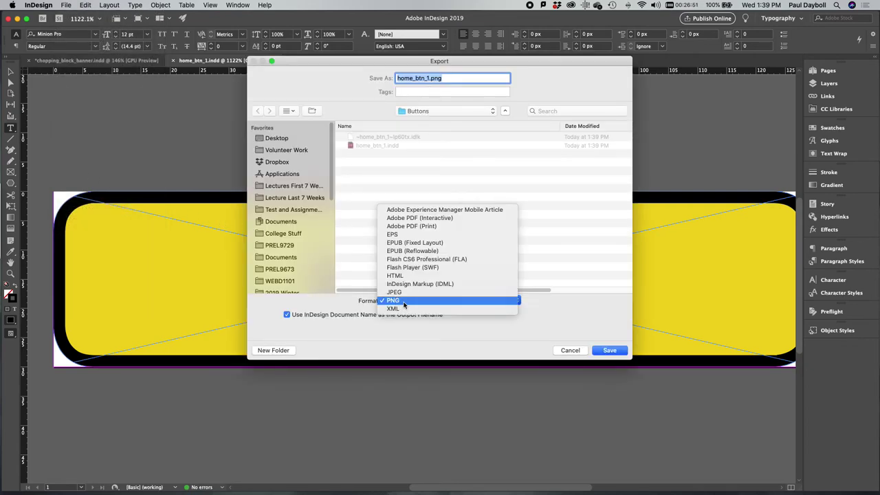
click(405, 303)
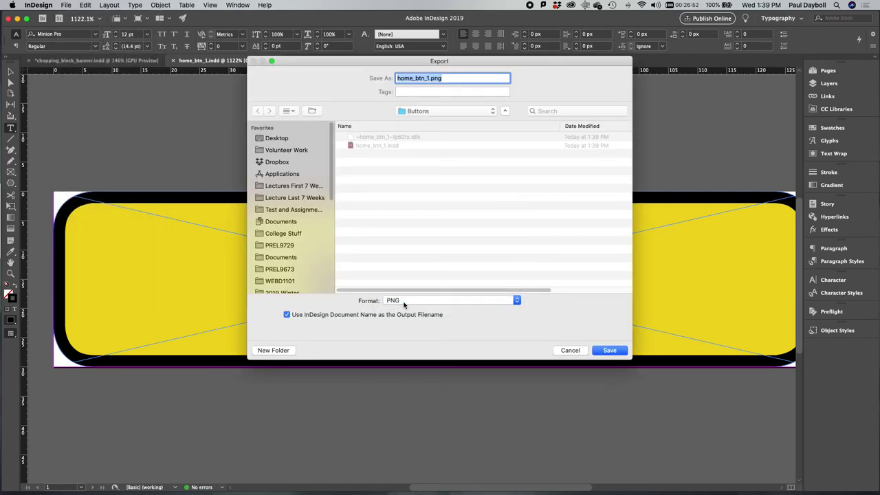
click(607, 352)
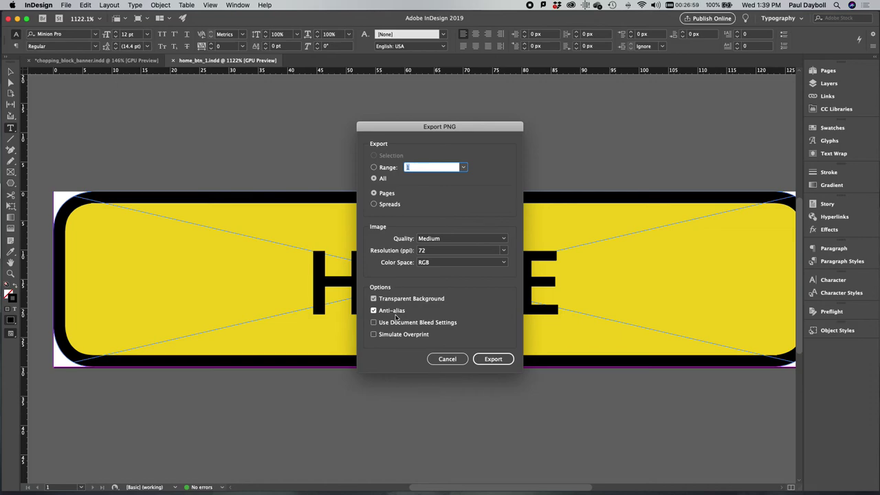
click(491, 358)
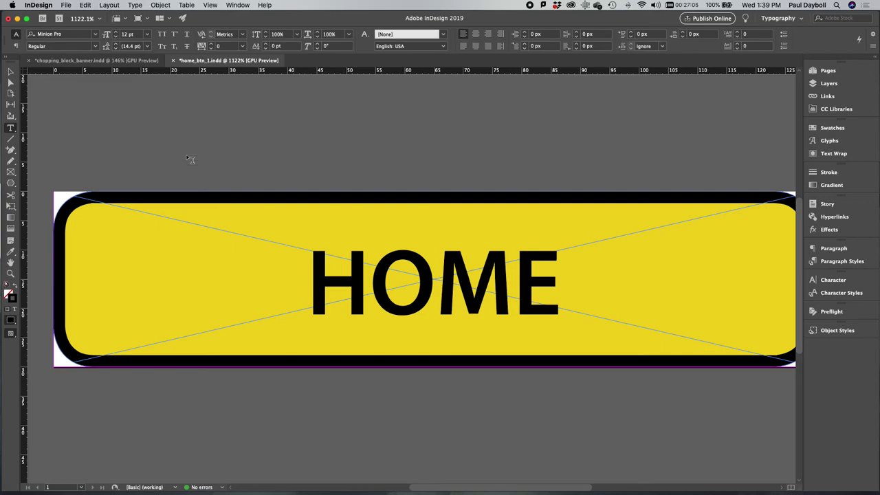
- Replace the button label HOME with MENU
double_click(419, 297)
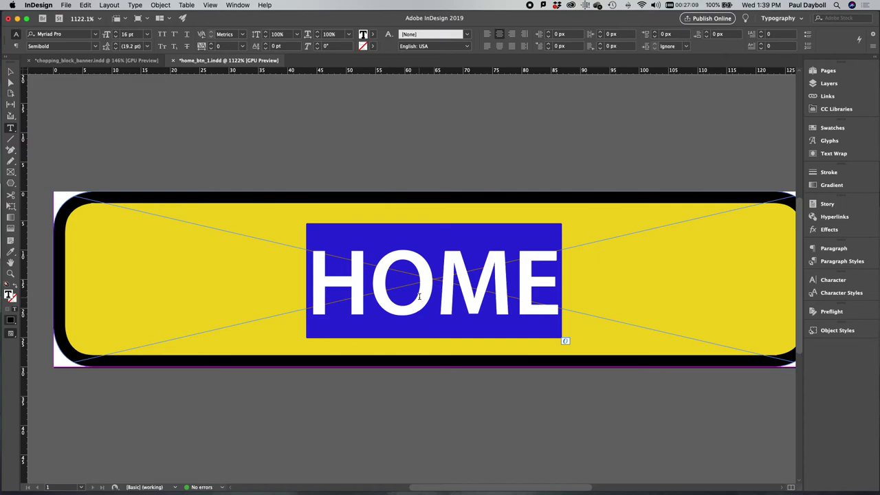
text(Men)
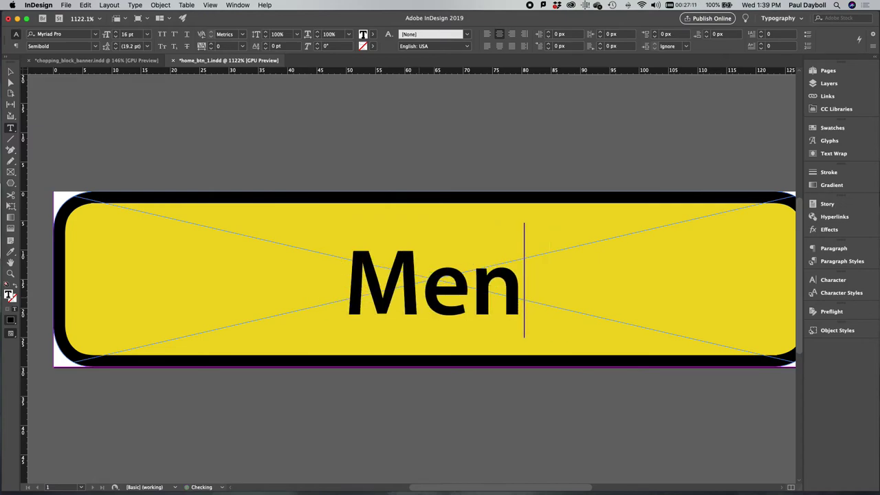
key(BackSpace)
key(BackSpace)
text(ENU)
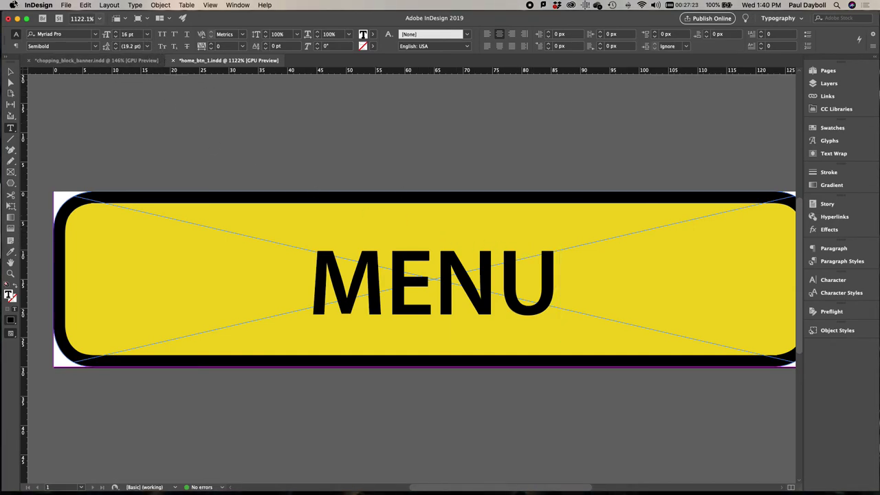
- Save a copy under a new name, changing home to menu for menu_btn_1
click(67, 5)
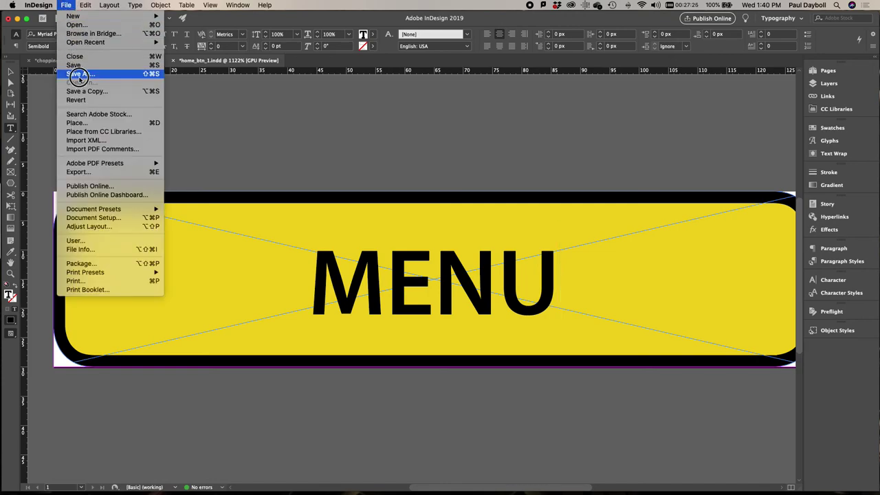
click(92, 74)
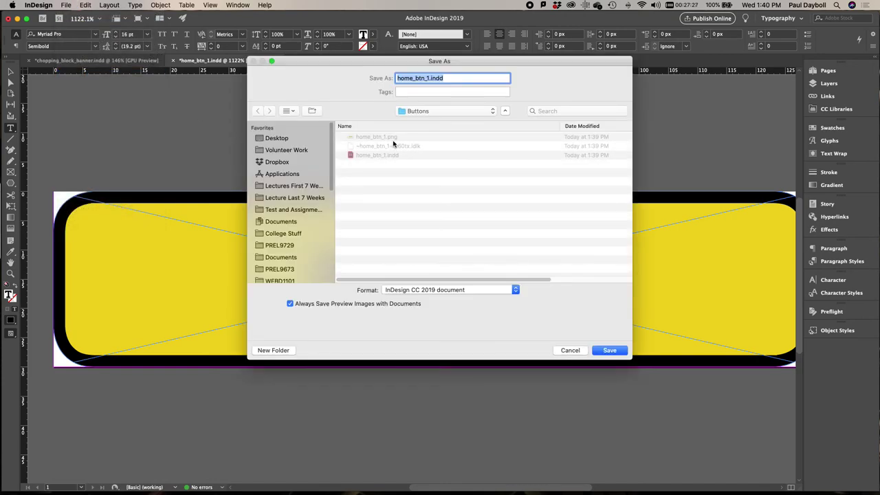
click(412, 77)
drag(412, 78, 375, 79)
text(menu)
- Save menu_btn_1.indd, export menu_btn_1.png, then close the document, keeping changes
click(609, 351)
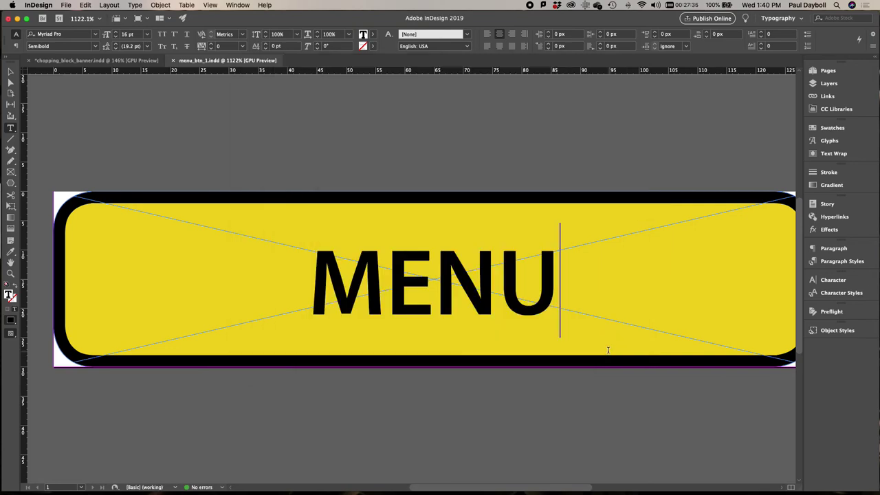
click(69, 5)
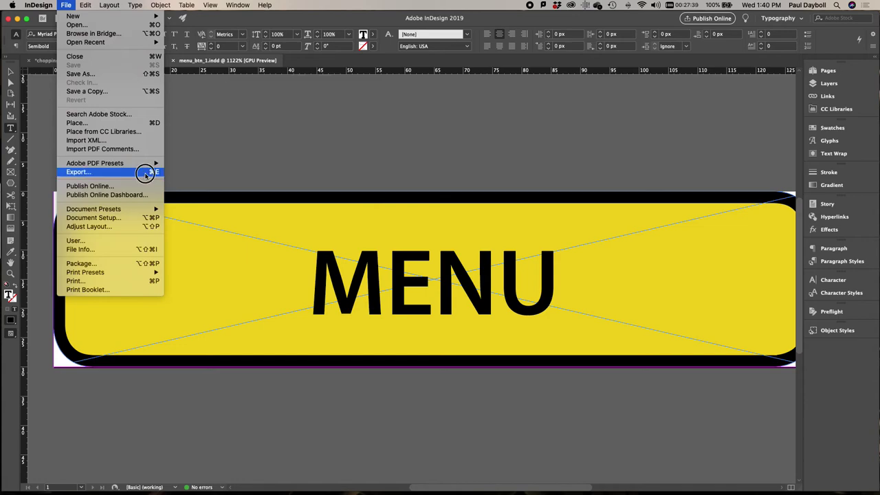
click(146, 171)
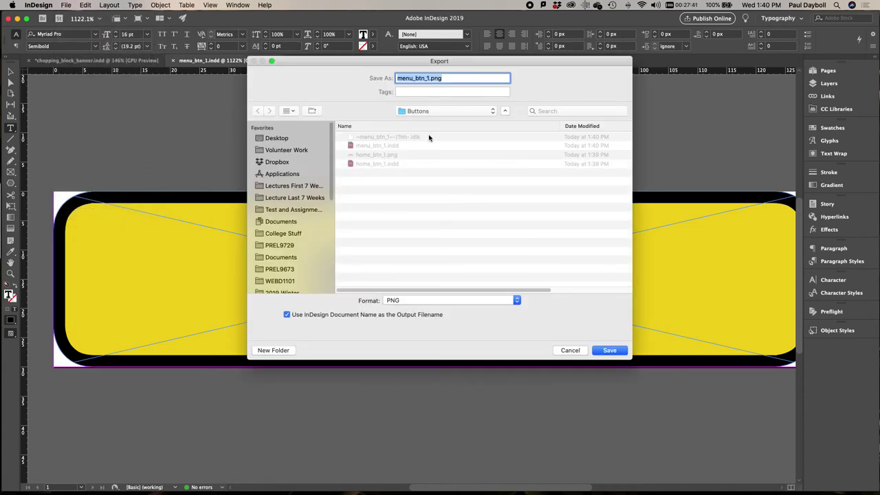
click(610, 350)
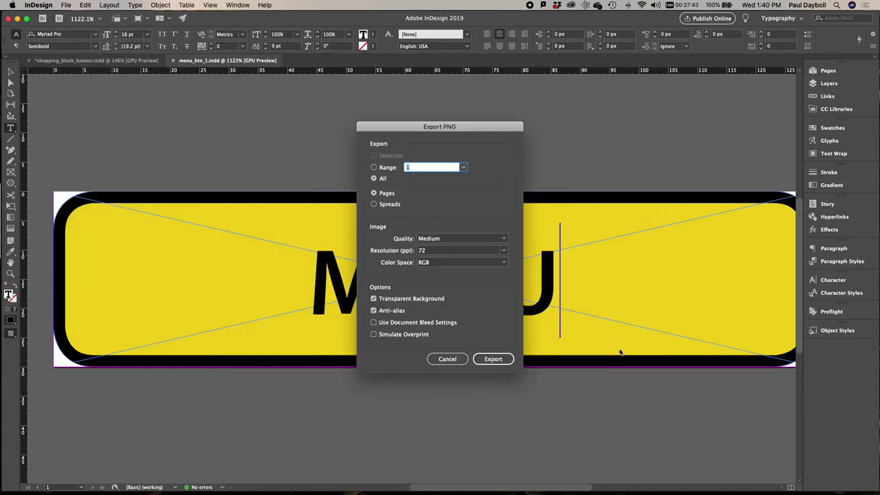
click(494, 359)
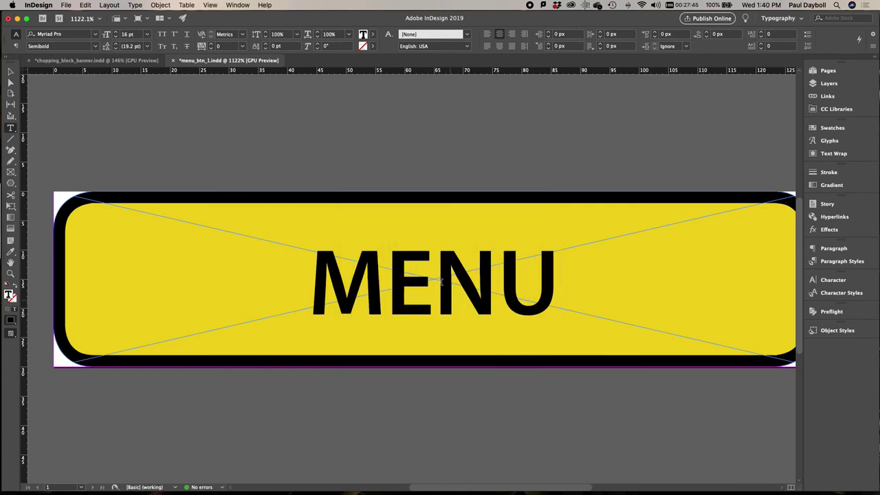
click(173, 61)
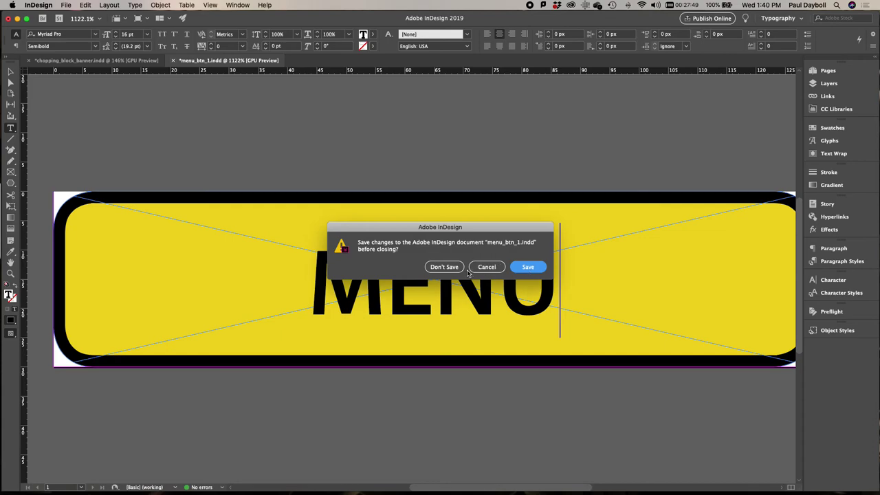
click(517, 270)
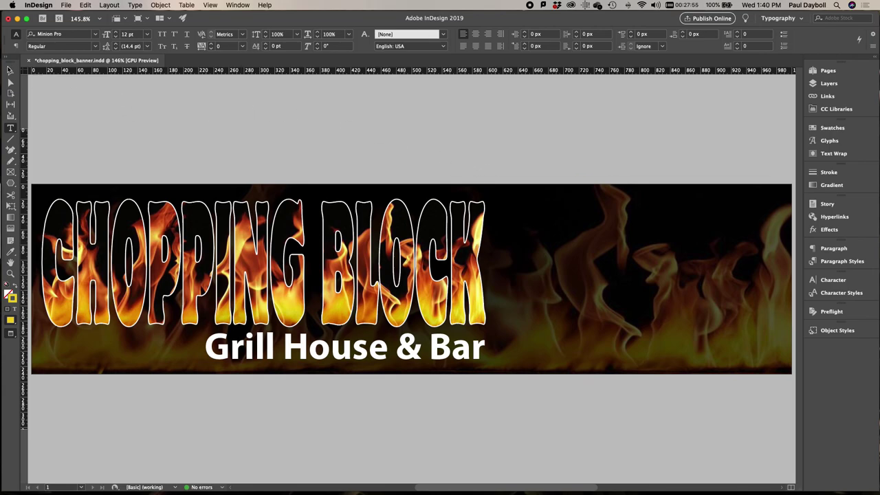
- Place menu_btn_1.png from the Buttons folder into the banner's top-right corner
click(10, 71)
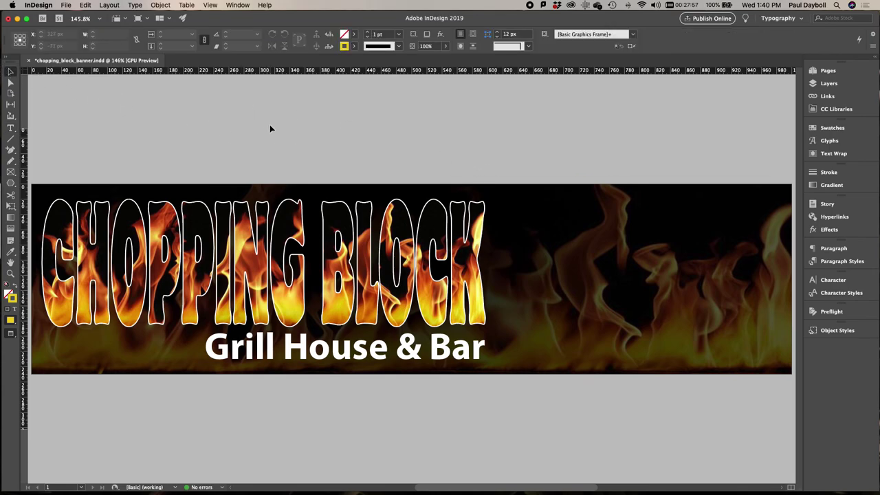
click(64, 4)
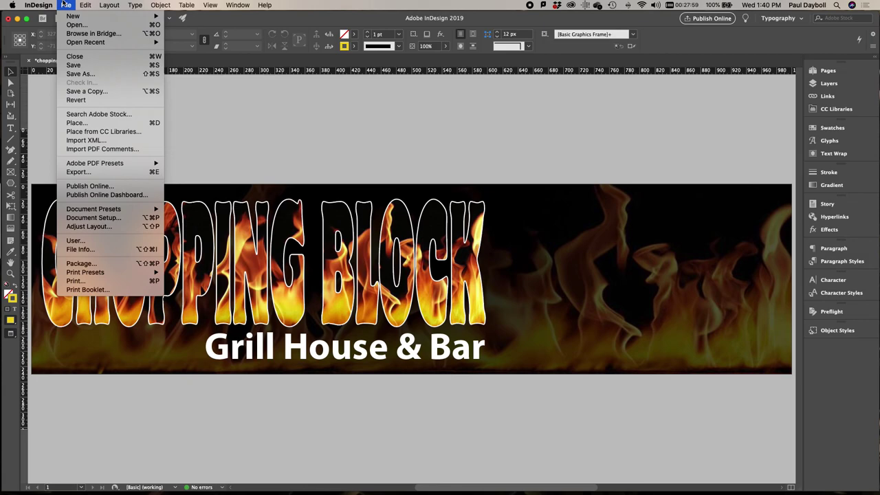
click(103, 123)
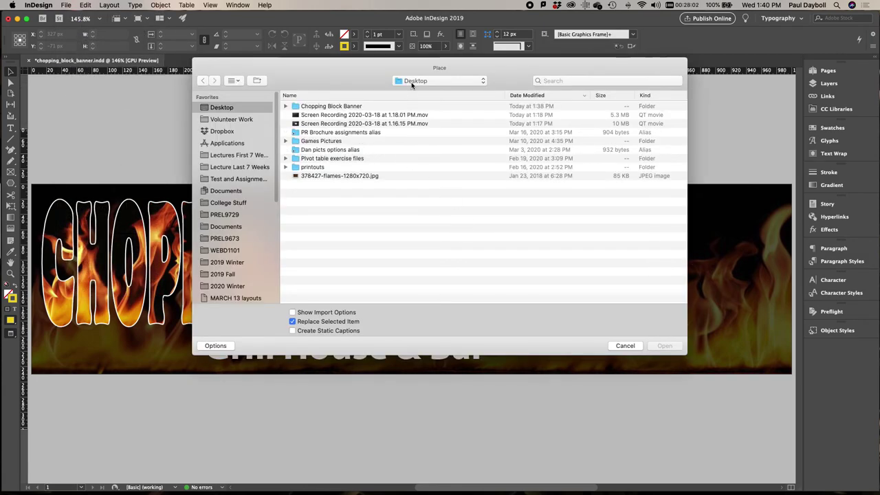
double_click(338, 106)
double_click(311, 106)
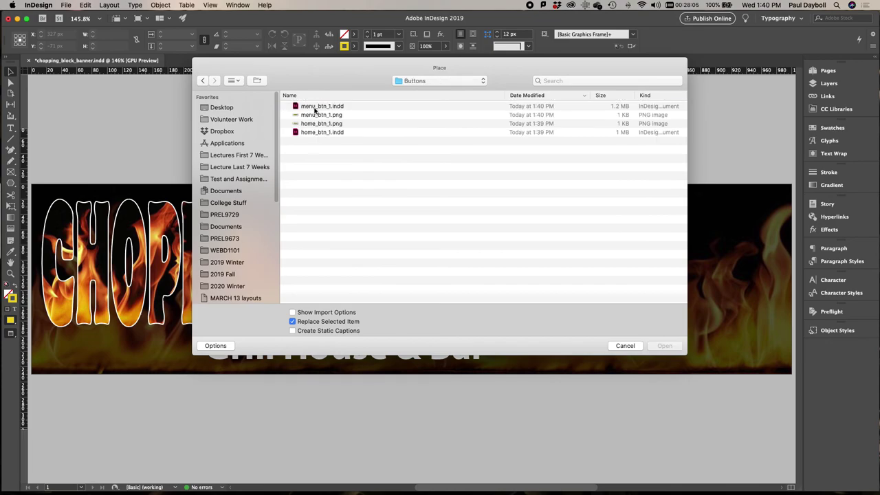
click(317, 116)
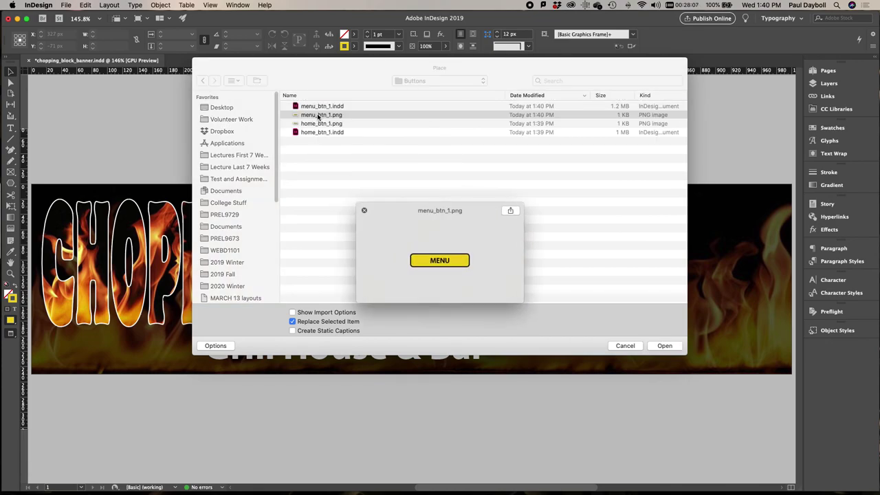
double_click(318, 115)
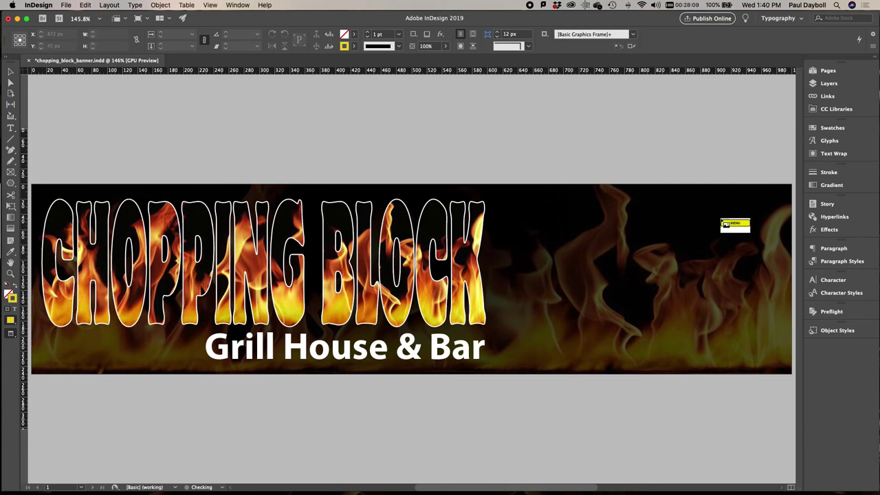
click(647, 214)
drag(678, 224, 705, 214)
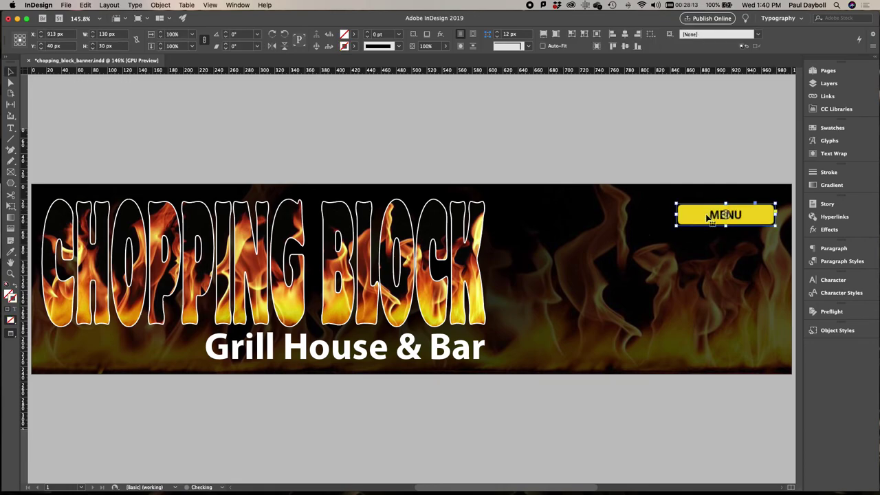
- Place home_btn_1.png above MENU and duplicate the pair into a HOME, MENU, HOME, MENU stack
click(581, 151)
key(super+d)
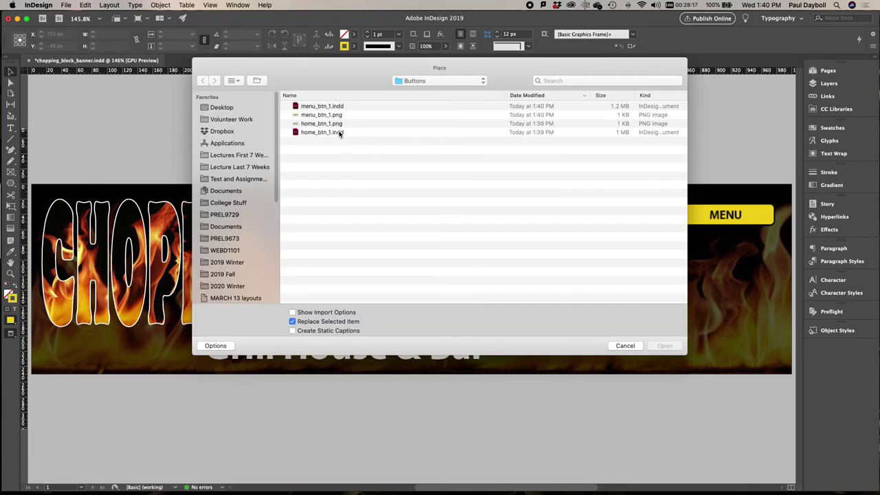
double_click(337, 124)
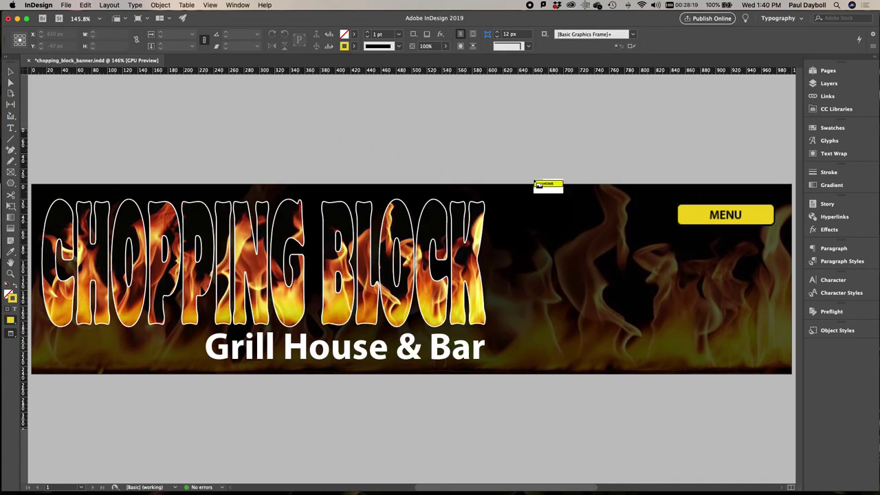
drag(680, 238, 774, 279)
drag(745, 250, 723, 303)
shift+click(744, 254)
click(665, 416)
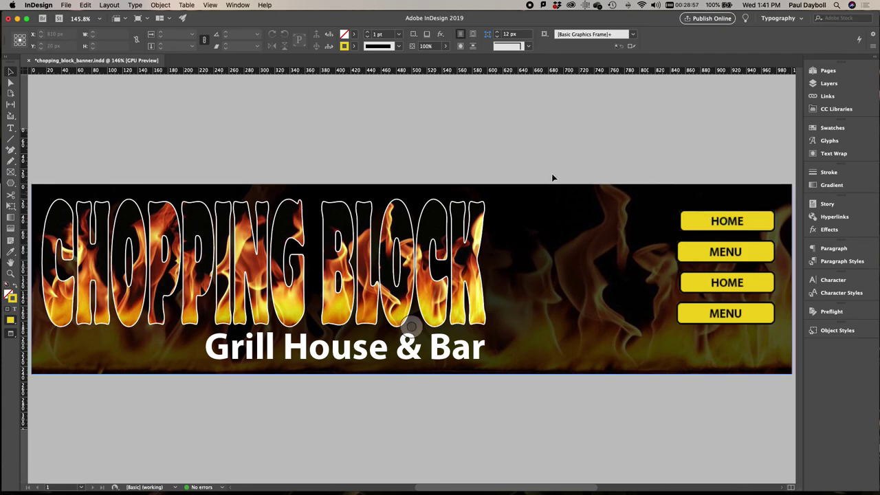
- Save the banner and export chopping_block_banner.png with Quality set to High
click(66, 5)
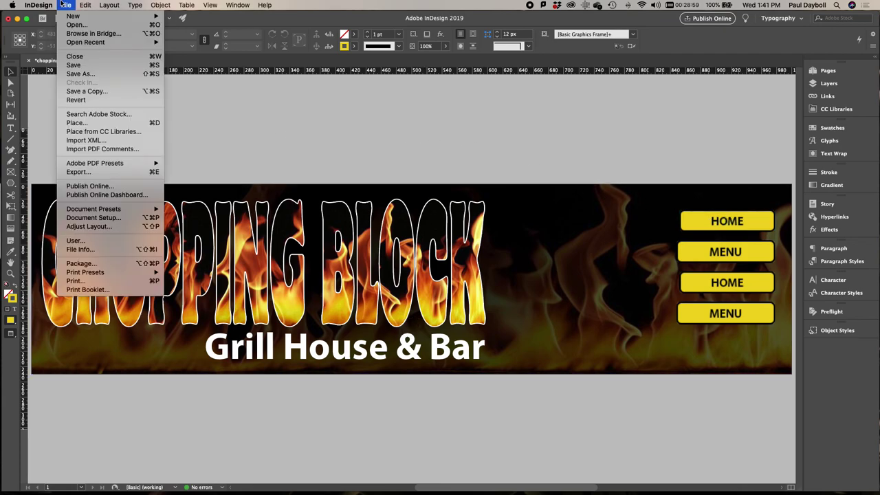
click(74, 64)
click(65, 5)
click(78, 172)
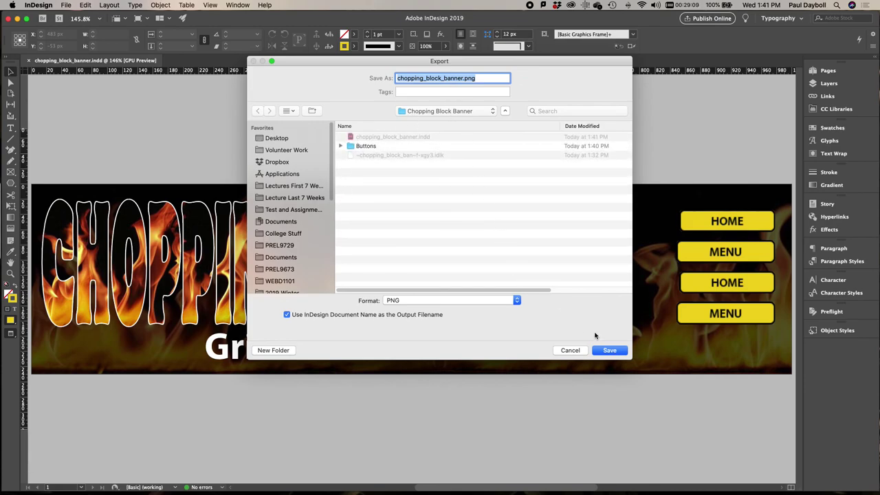
click(610, 352)
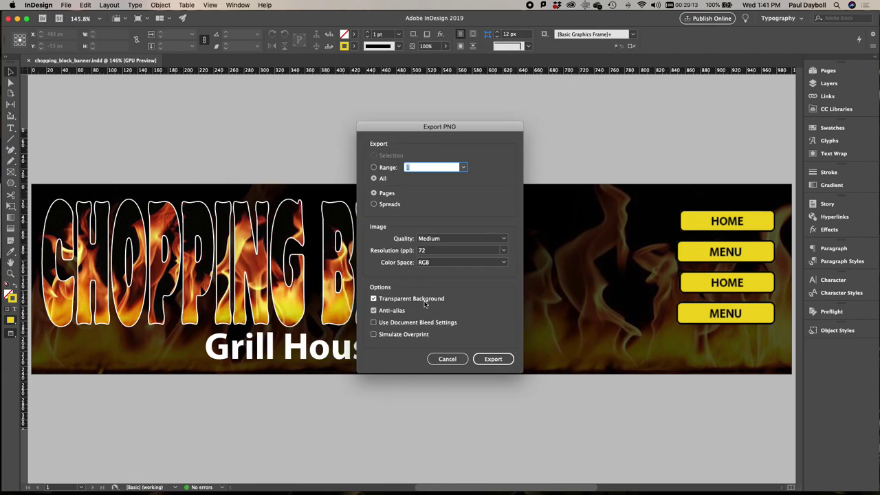
click(486, 362)
click(461, 238)
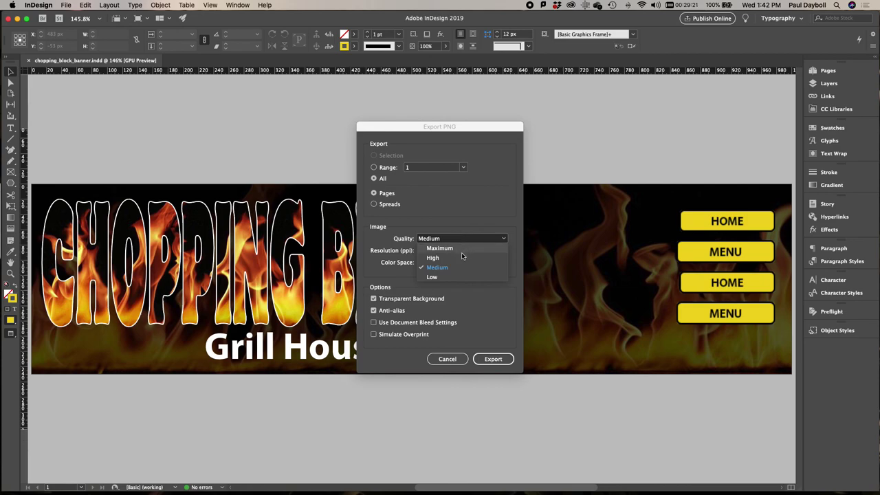
click(462, 258)
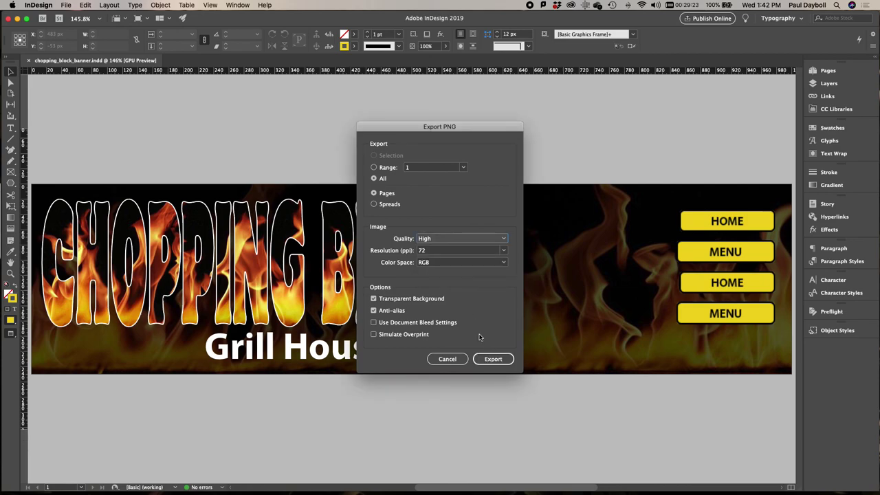
click(505, 361)
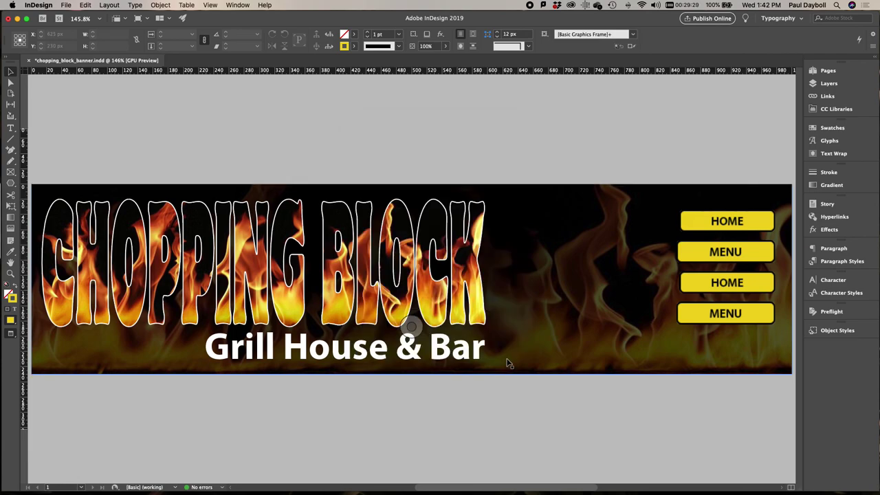
mouse_move(2, 253)
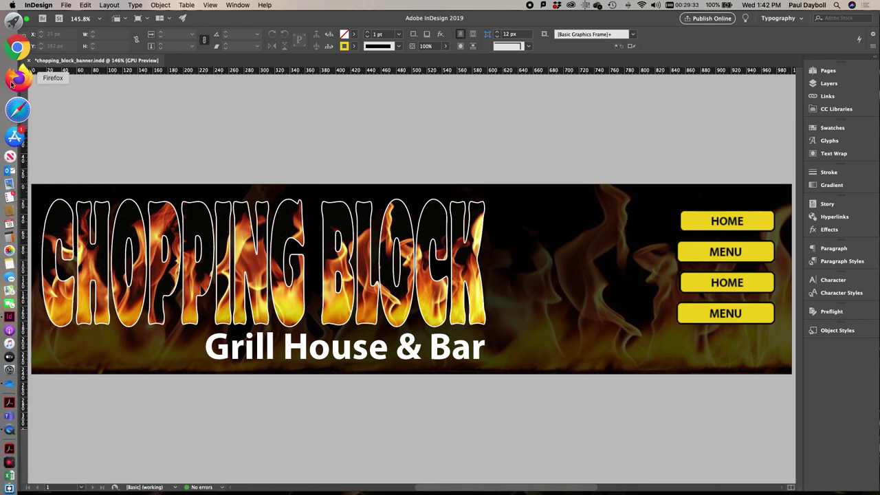
- Open chopping_block_banner.png from Desktop > Chopping Block Banner in Firefox
click(11, 83)
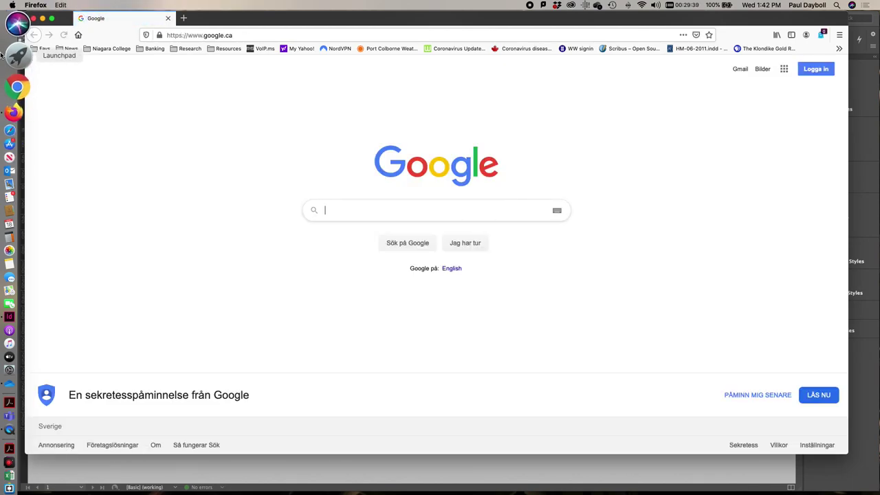
key(super+o)
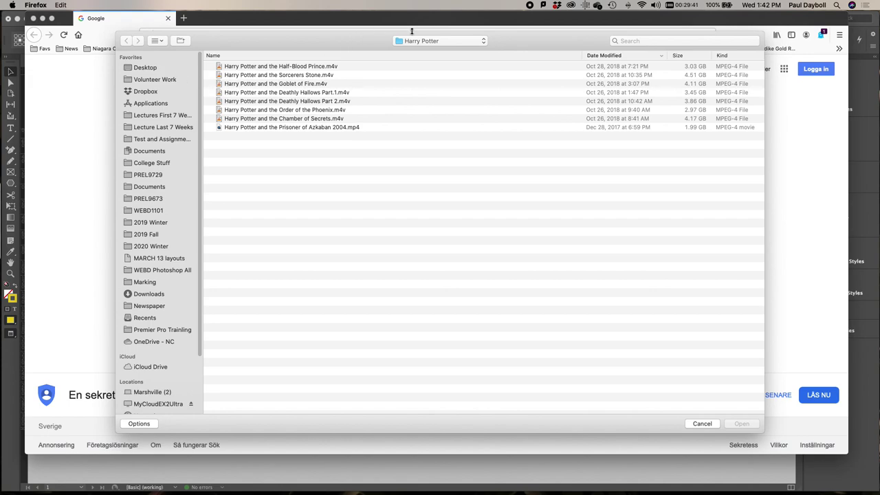
click(144, 68)
double_click(256, 66)
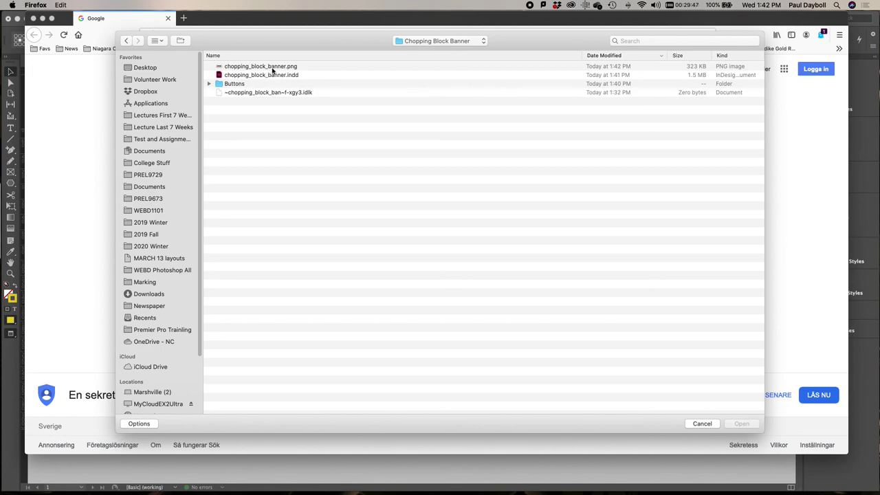
click(272, 69)
double_click(272, 69)
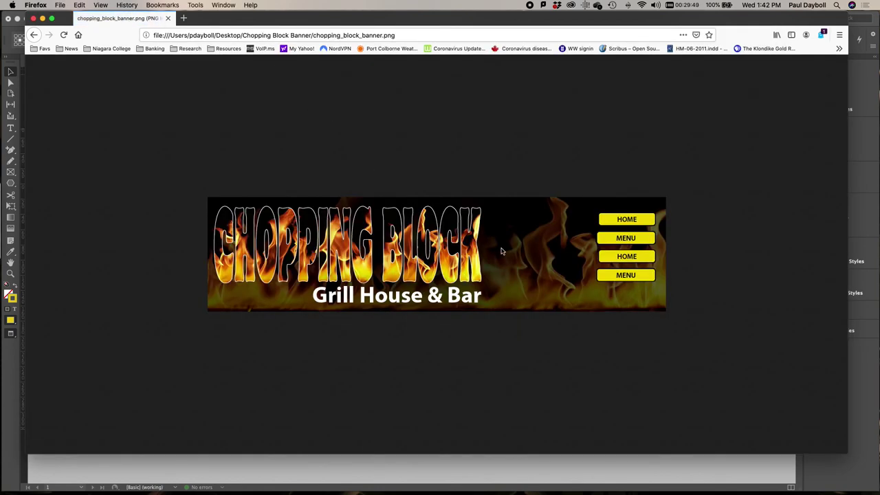